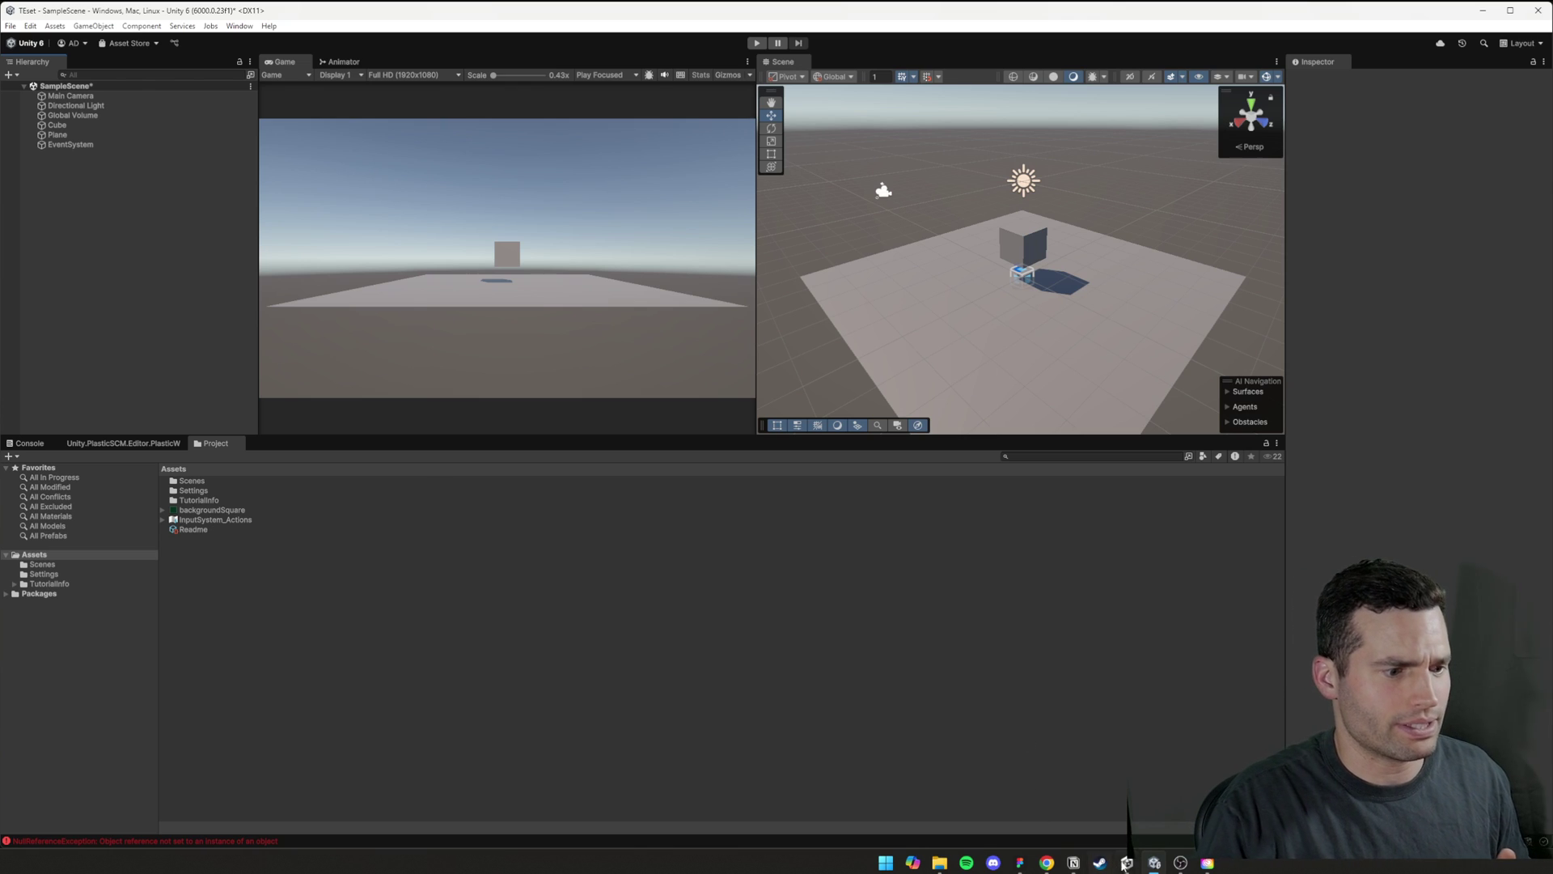
left_click(1019, 862)
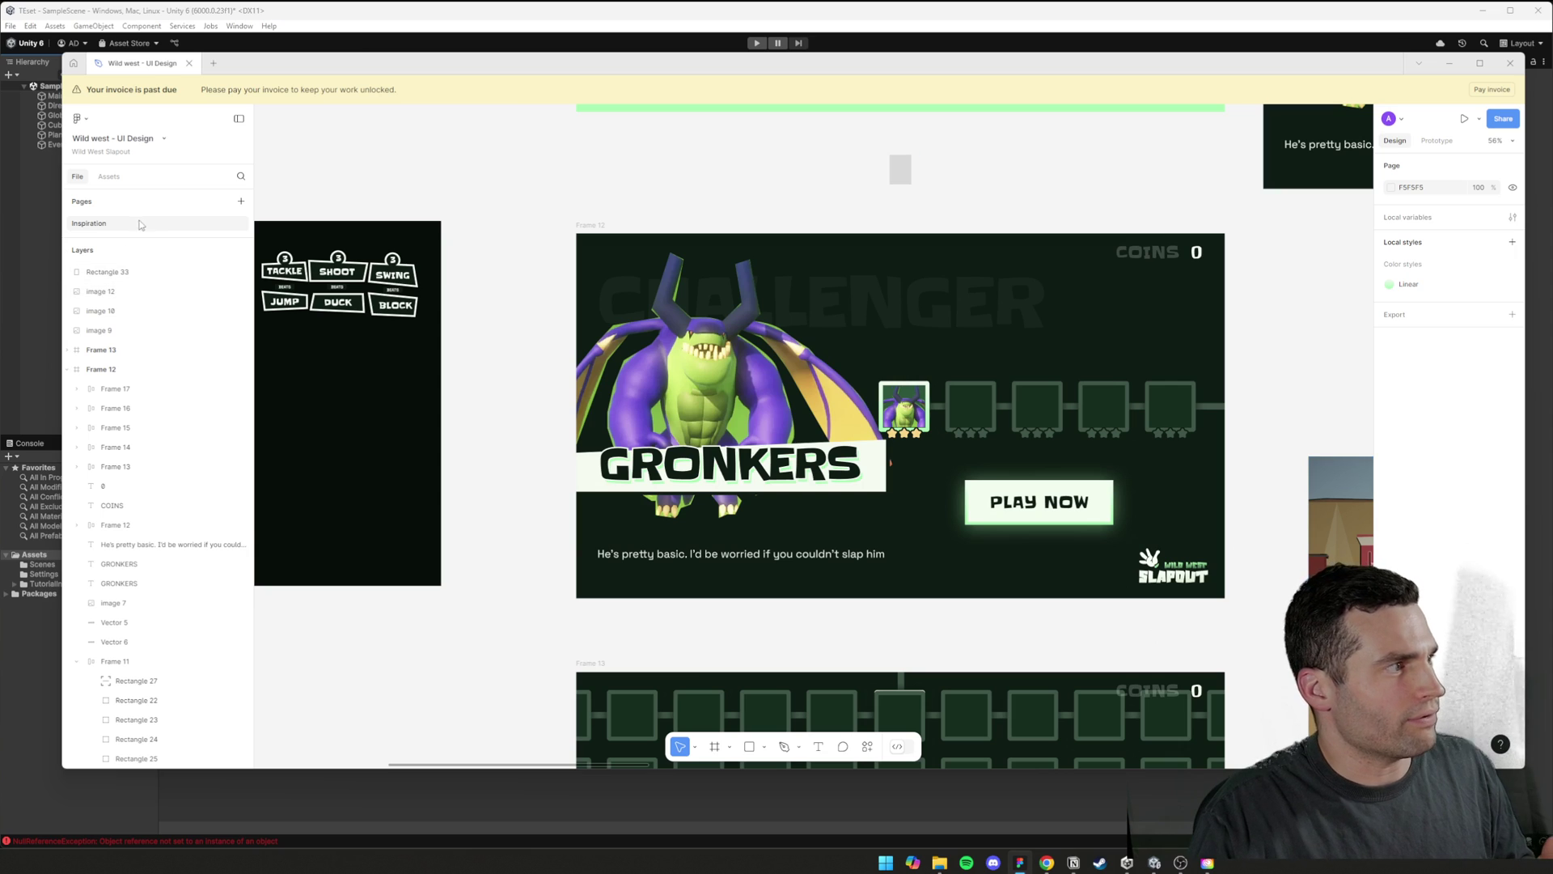
left_click(44, 197)
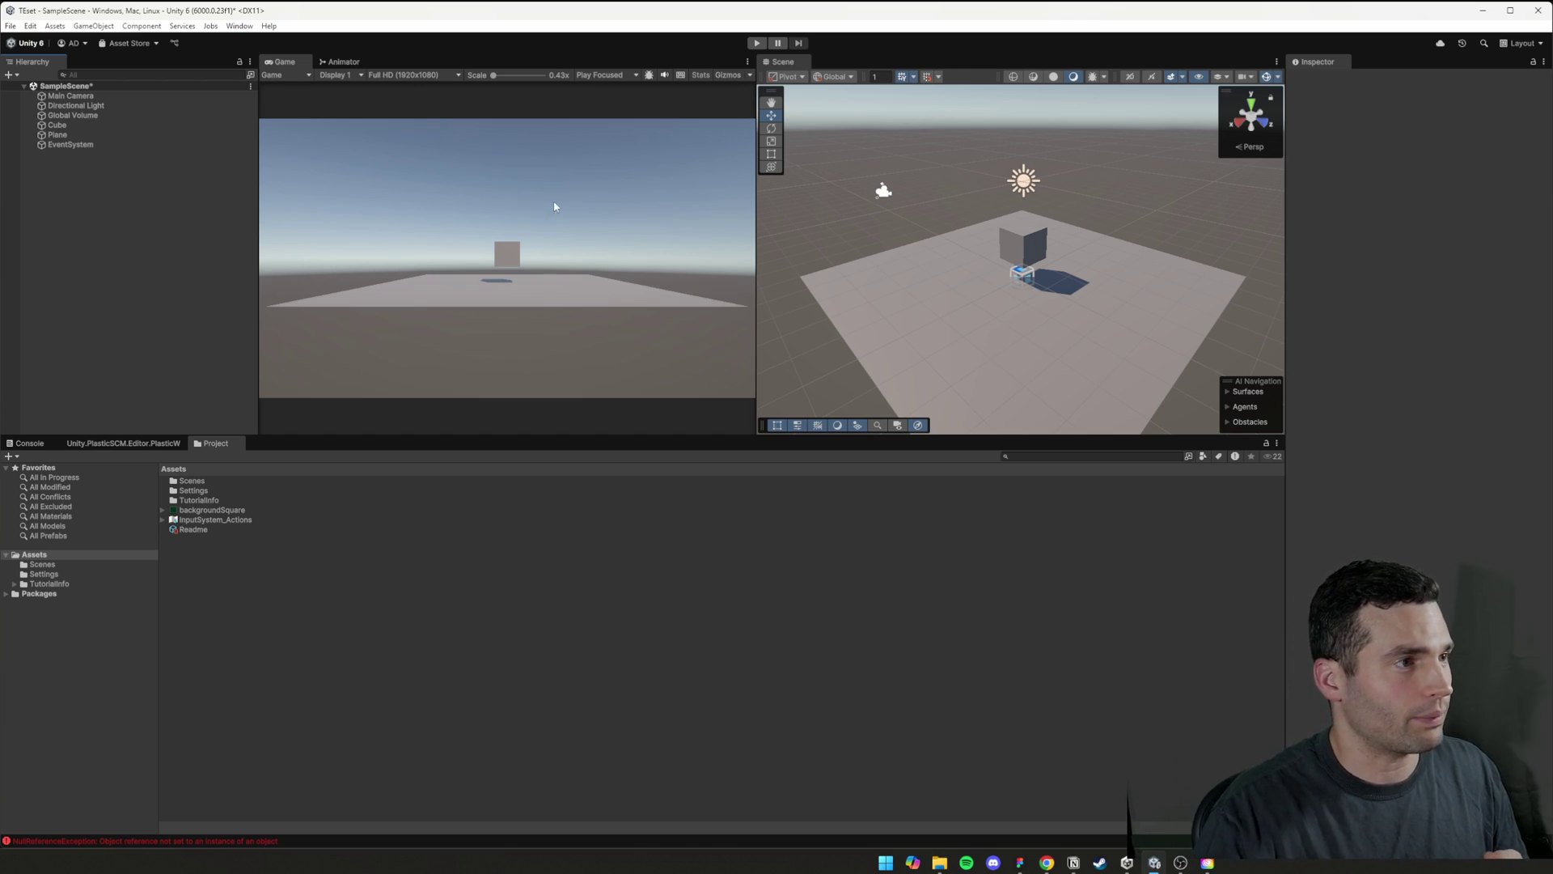
scroll(1039, 305, "up", 3)
scroll(1039, 305, "down", 4)
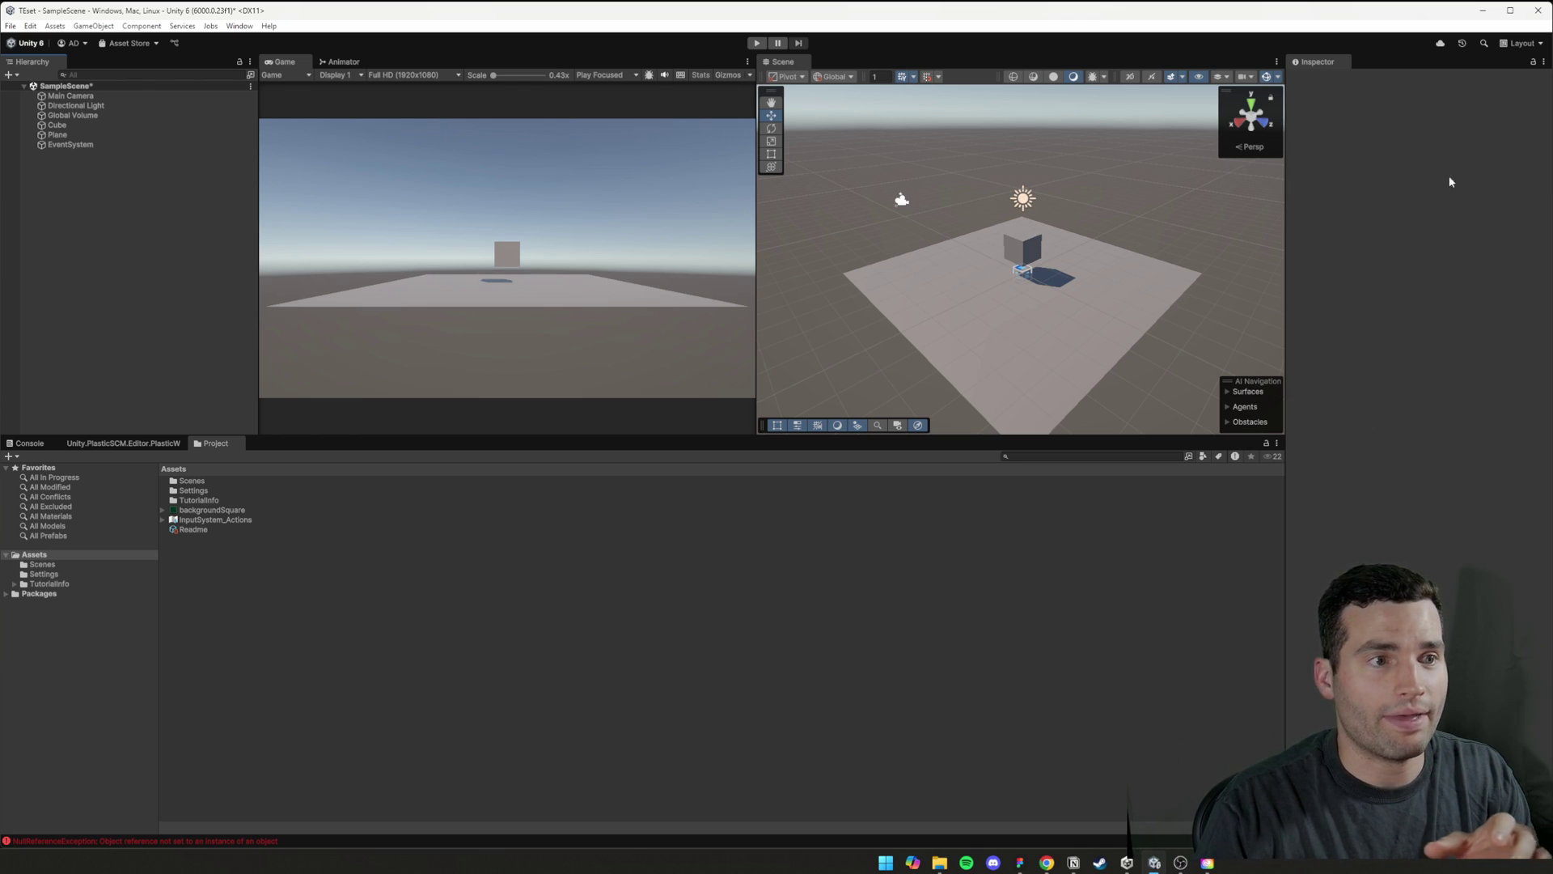
key("alt+Tab")
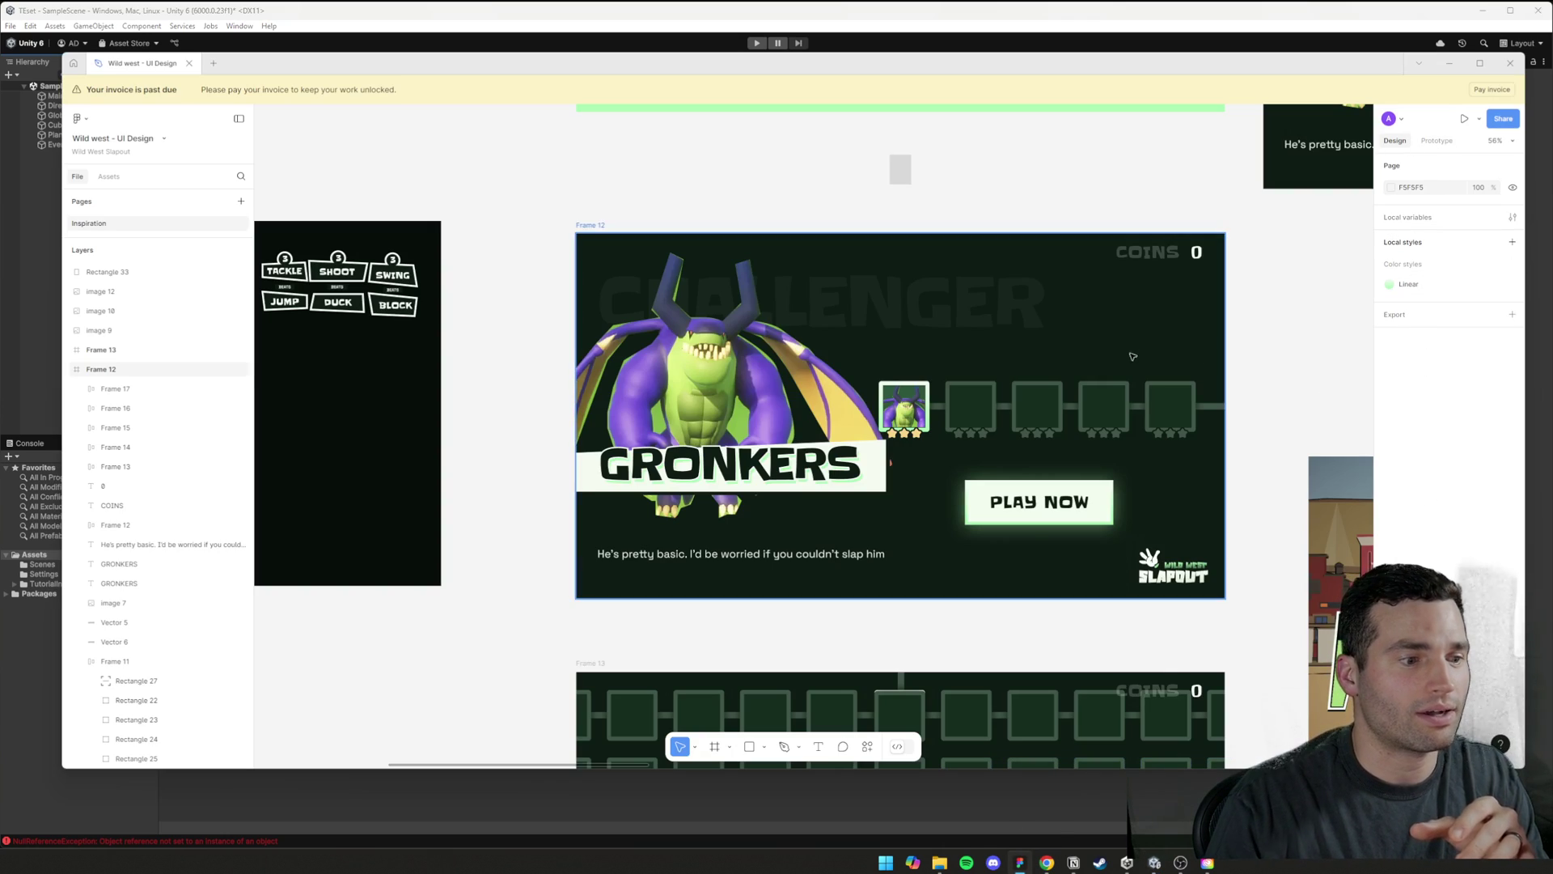
- Draw a 161×131 grey rectangle, Rectangle 34, above Frame 12 in Figma, then return to Unity
left_click(750, 746)
scroll(800, 259, "up", 2)
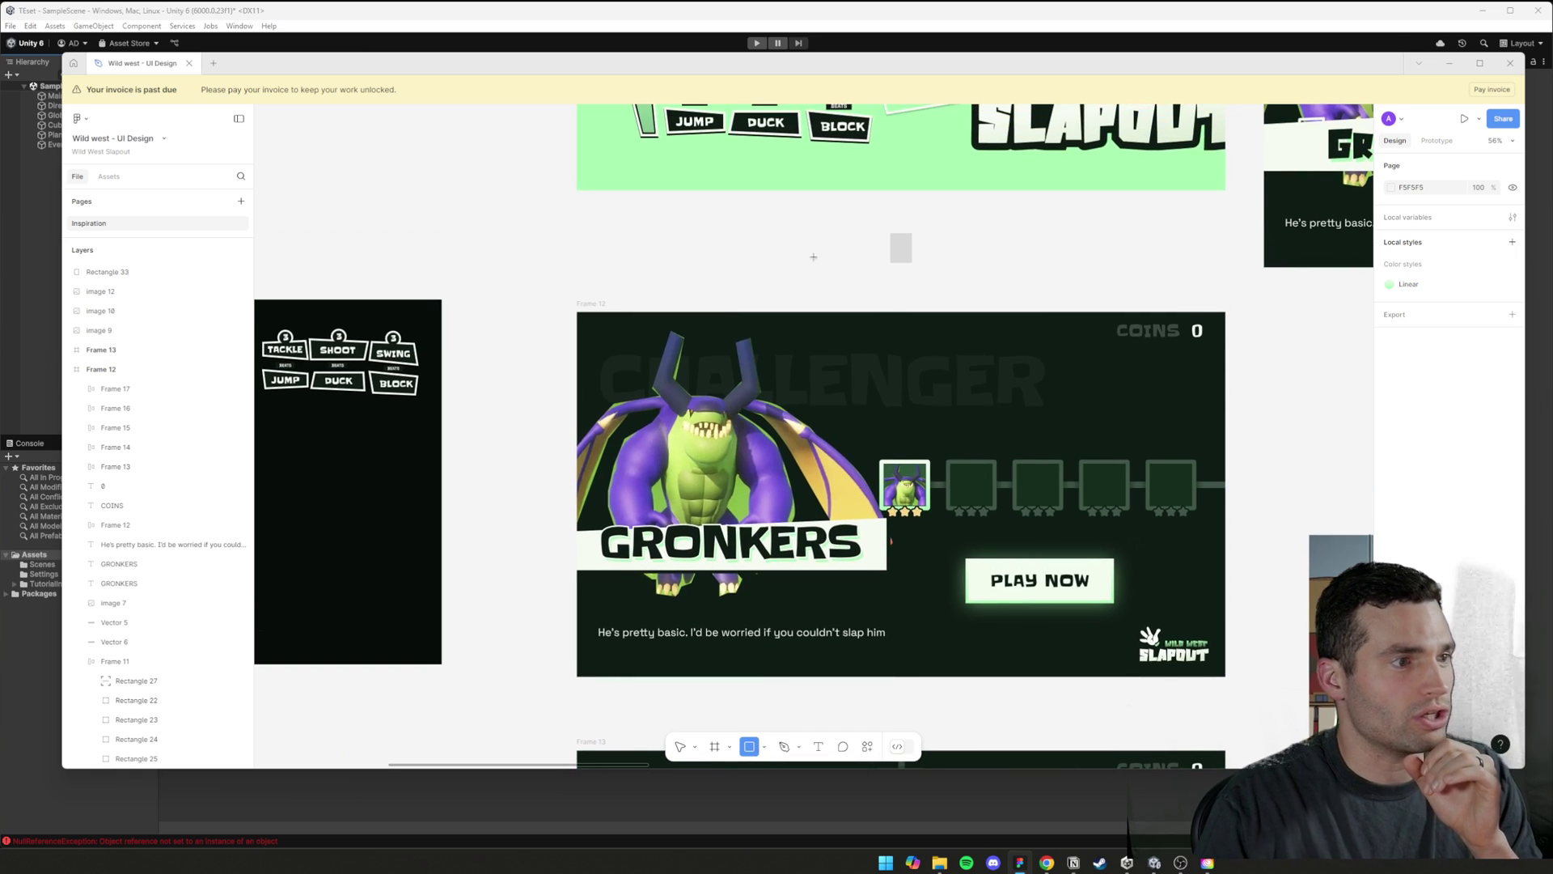
left_click_drag(723, 232, 778, 277)
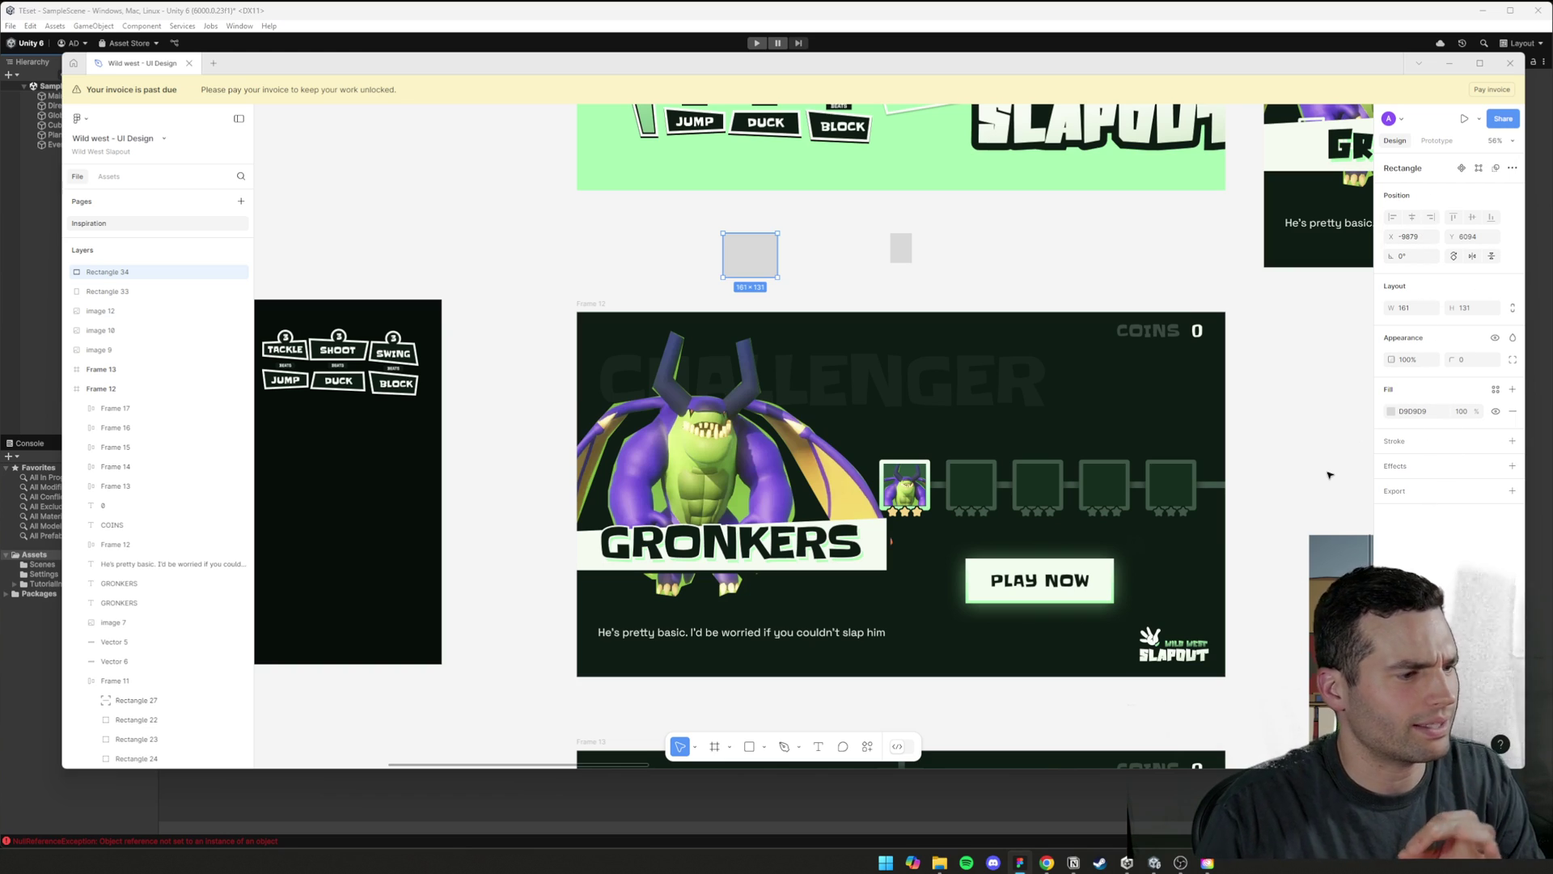
left_click(1154, 862)
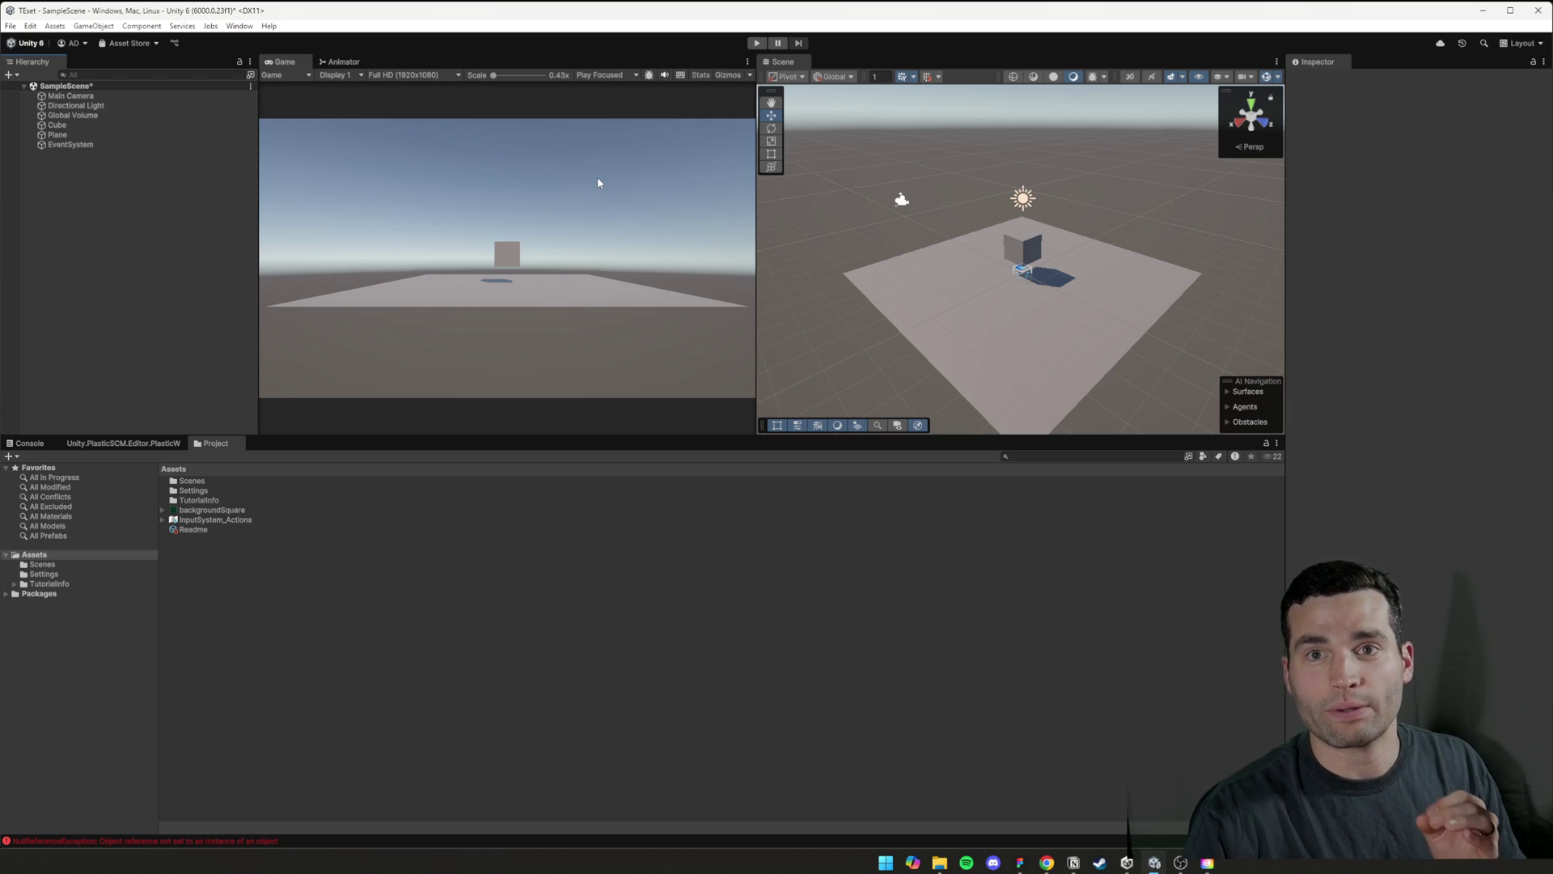
- Add a Canvas to the scene from the Hierarchy's UI menu
right_click(73, 166)
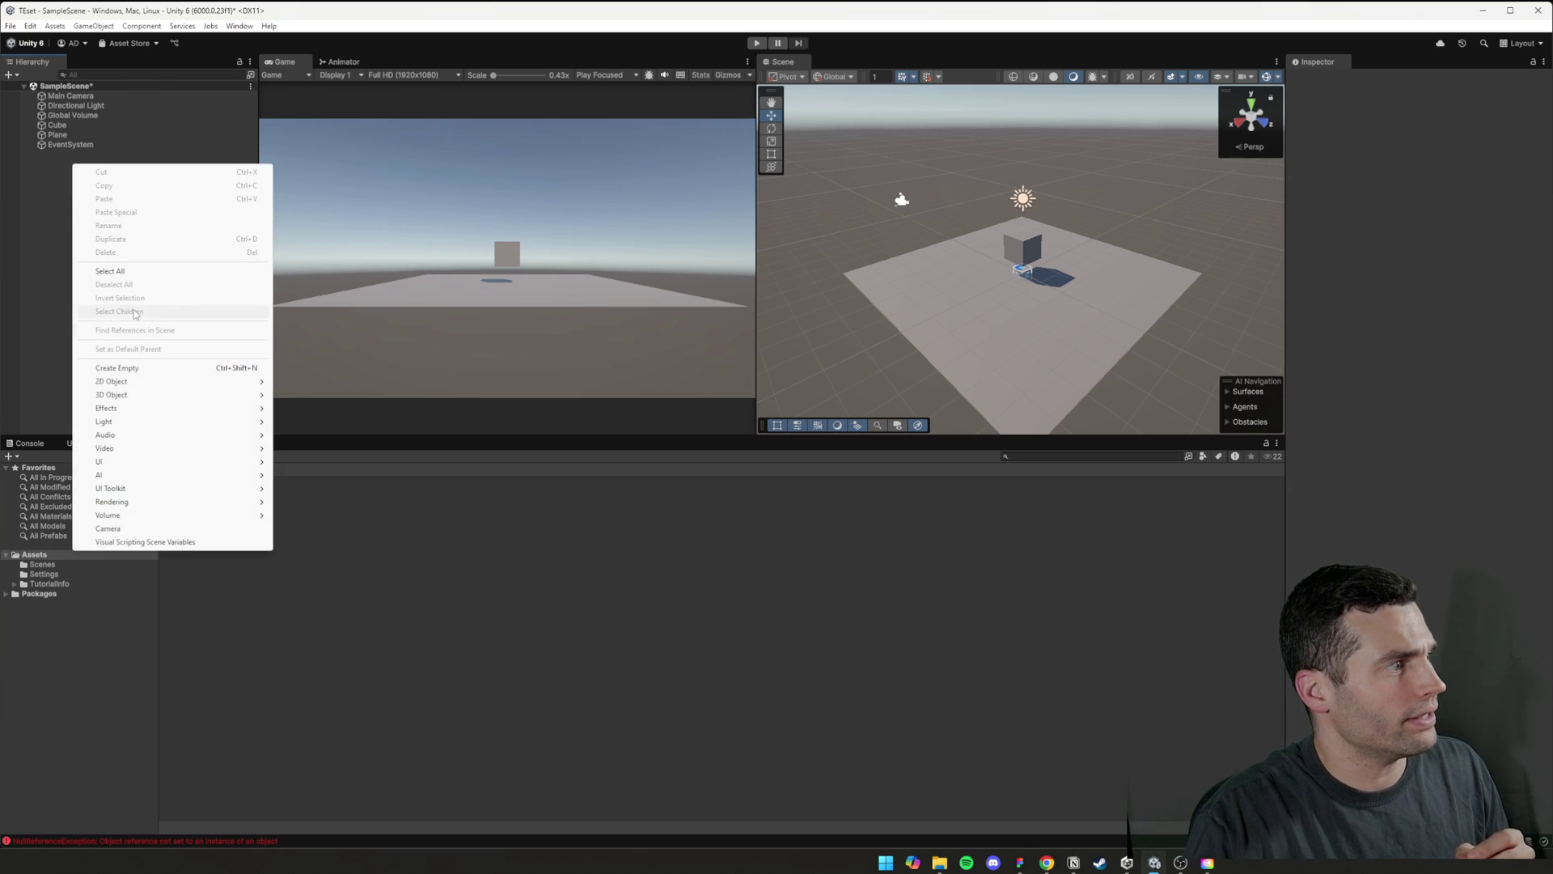
mouse_move(178, 462)
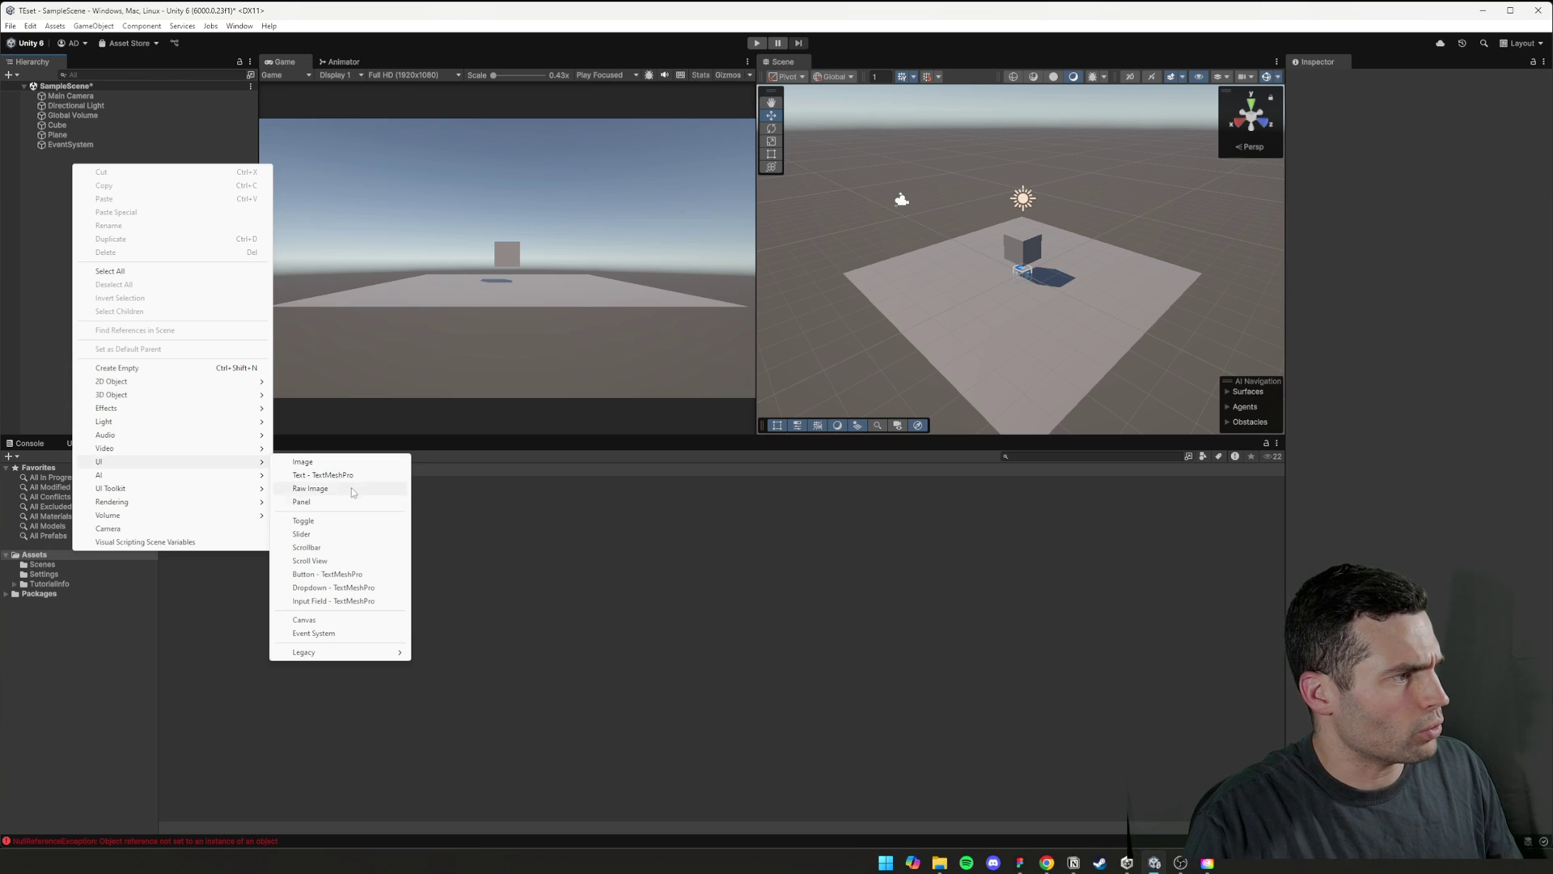
left_click(307, 620)
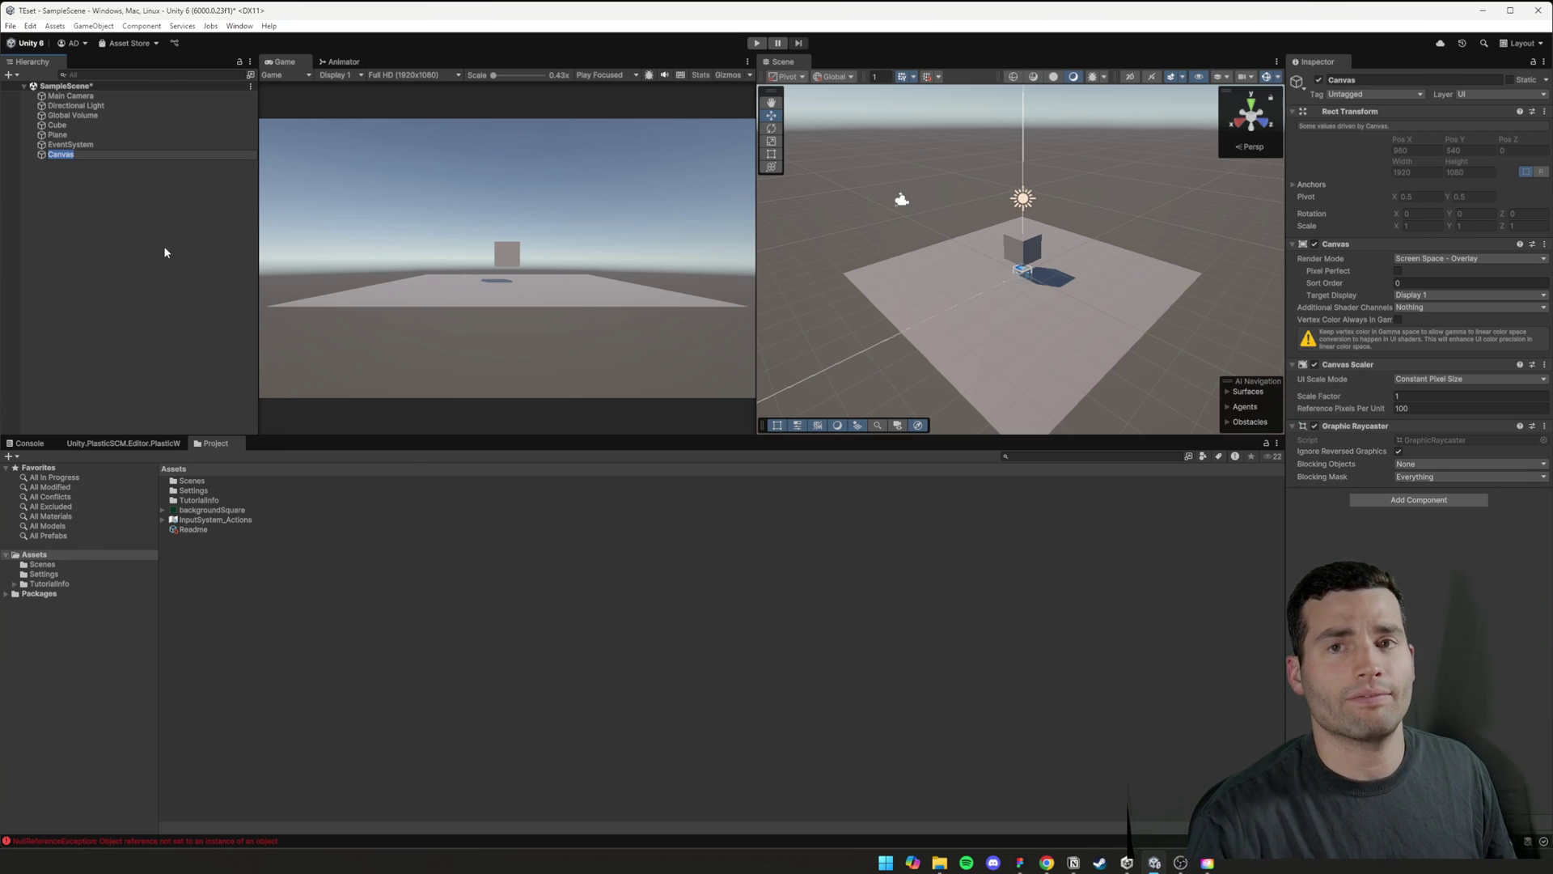
key("Return")
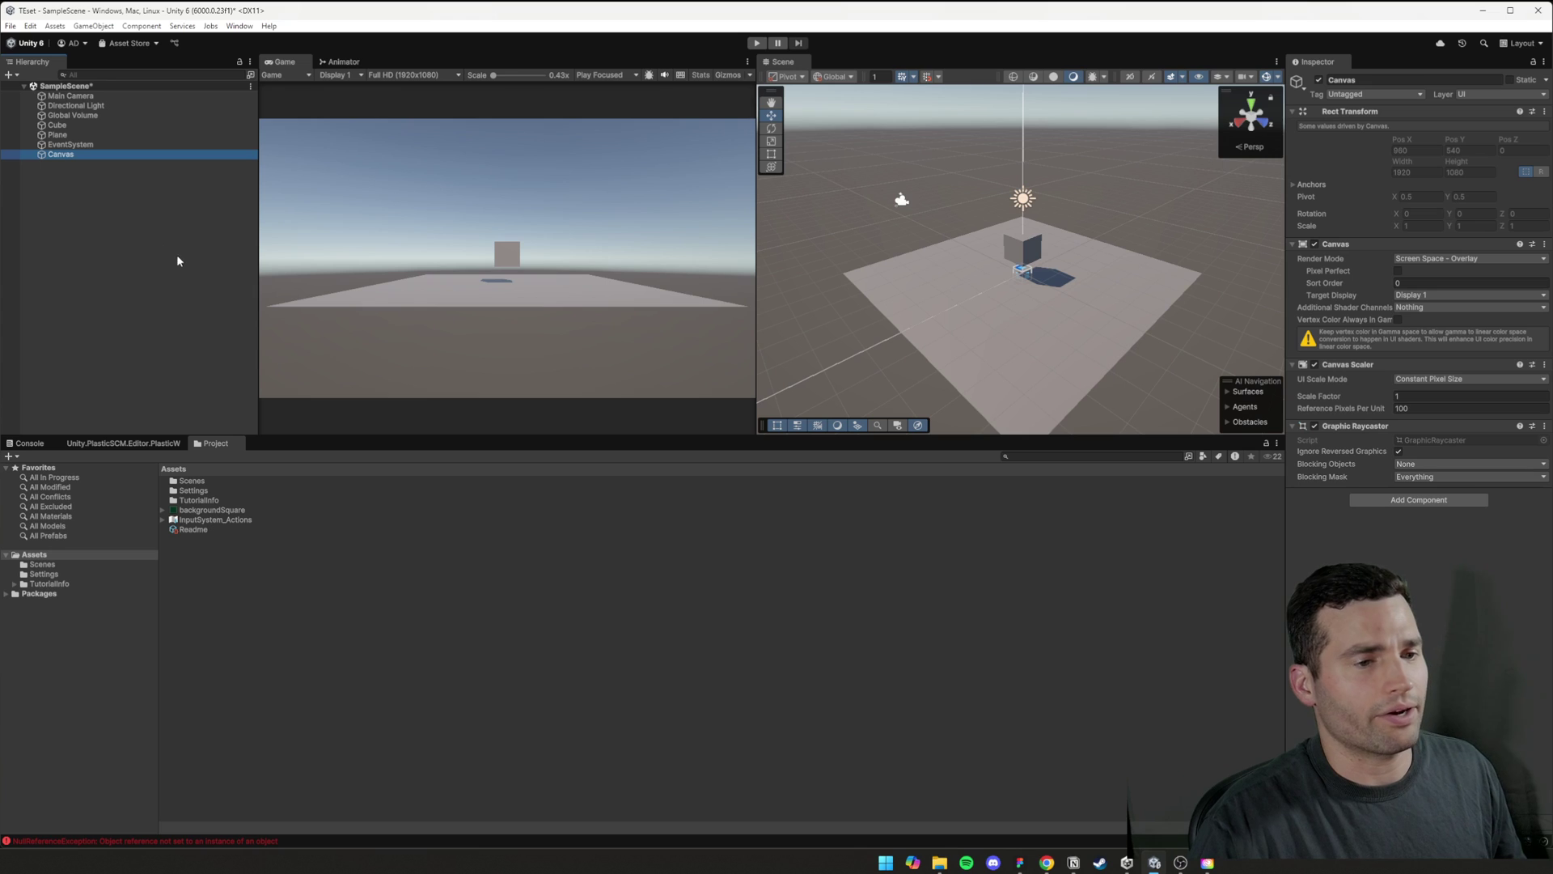
- Set the Canvas Scaler to Scale With Screen Size with a 1920×1080 reference resolution
left_click(1401, 395)
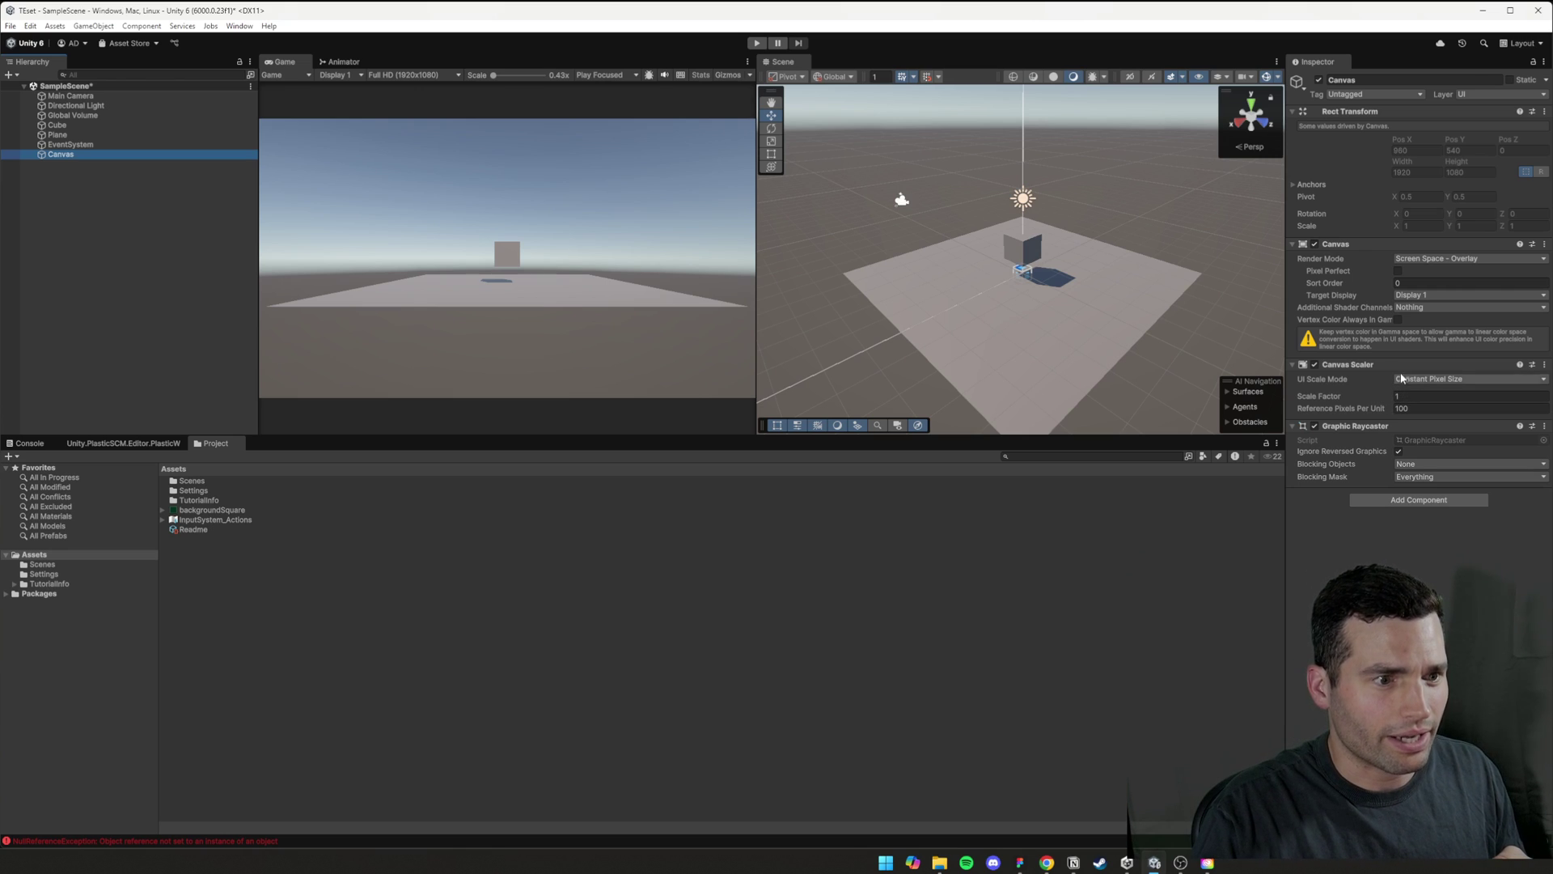
left_click(1444, 380)
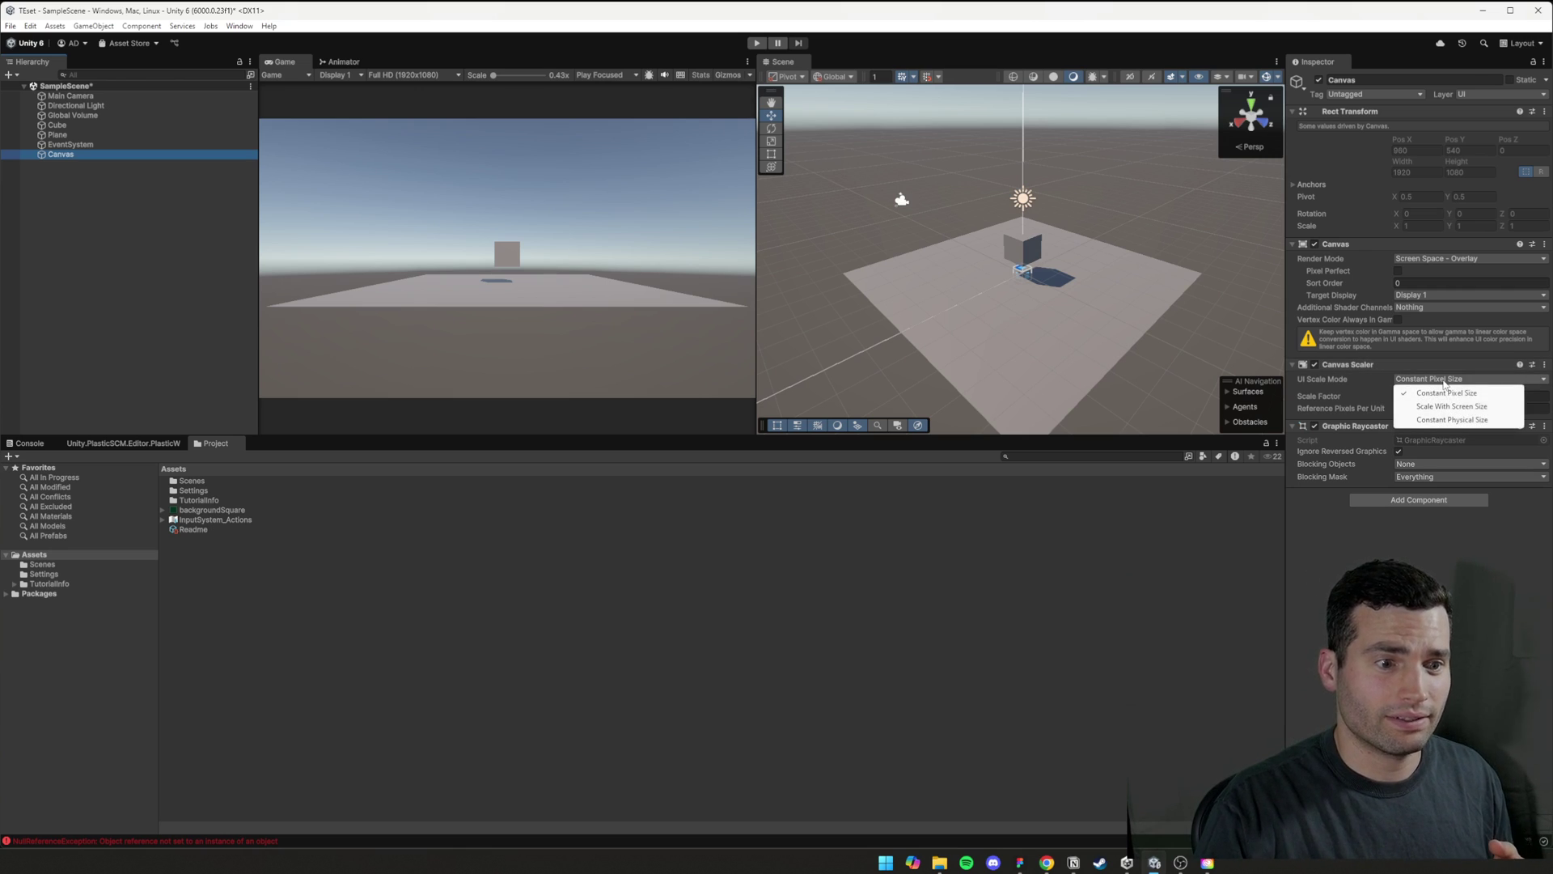
left_click(1415, 407)
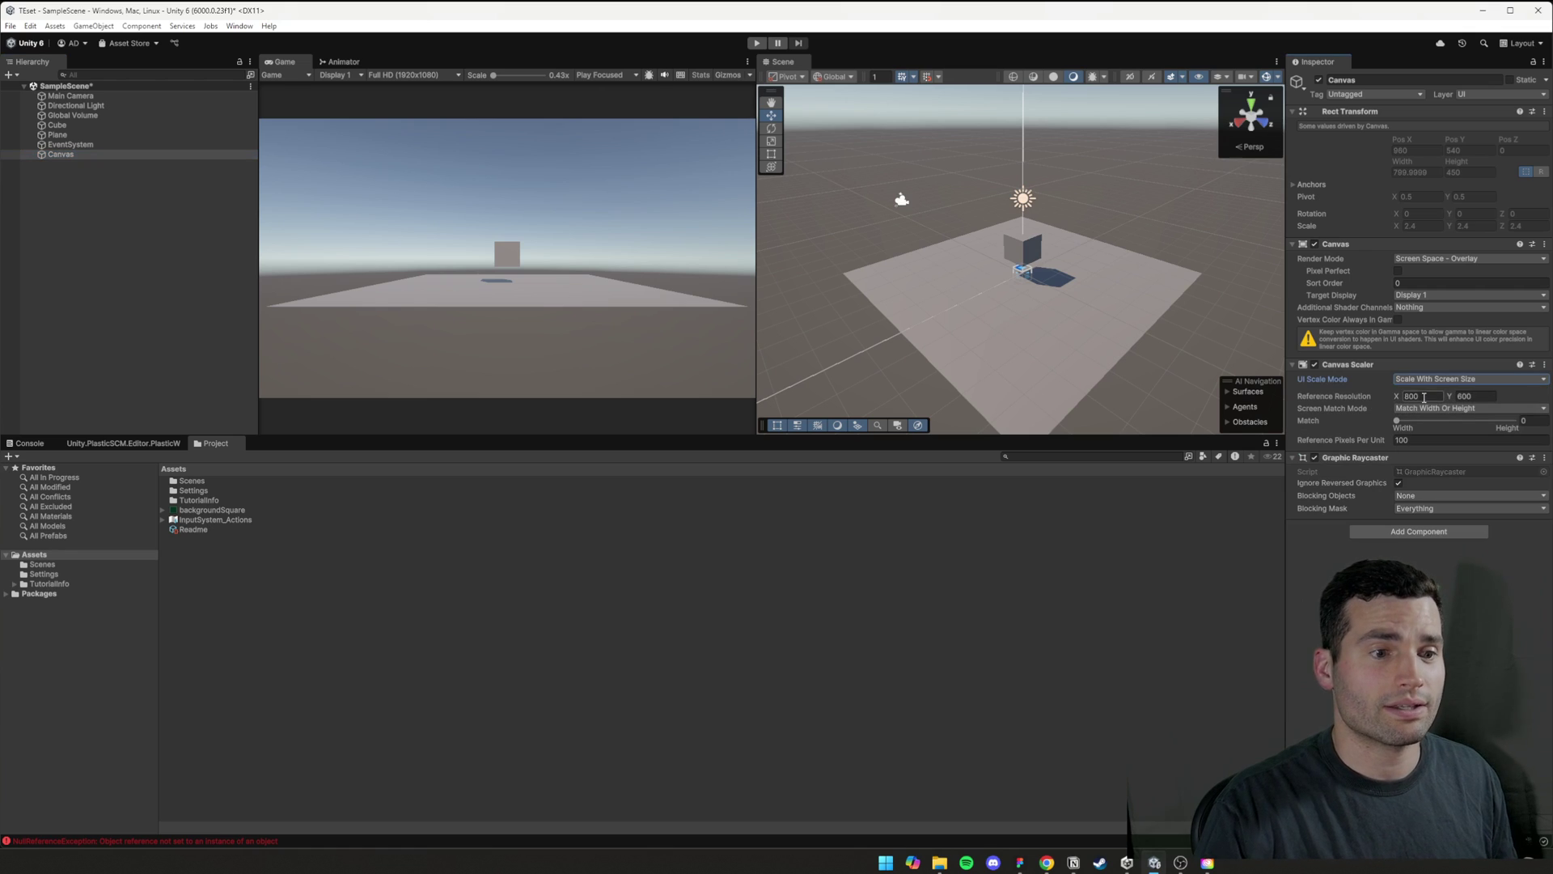
left_click(1422, 396)
type("1920")
key("Tab")
type("1080")
key("Tab")
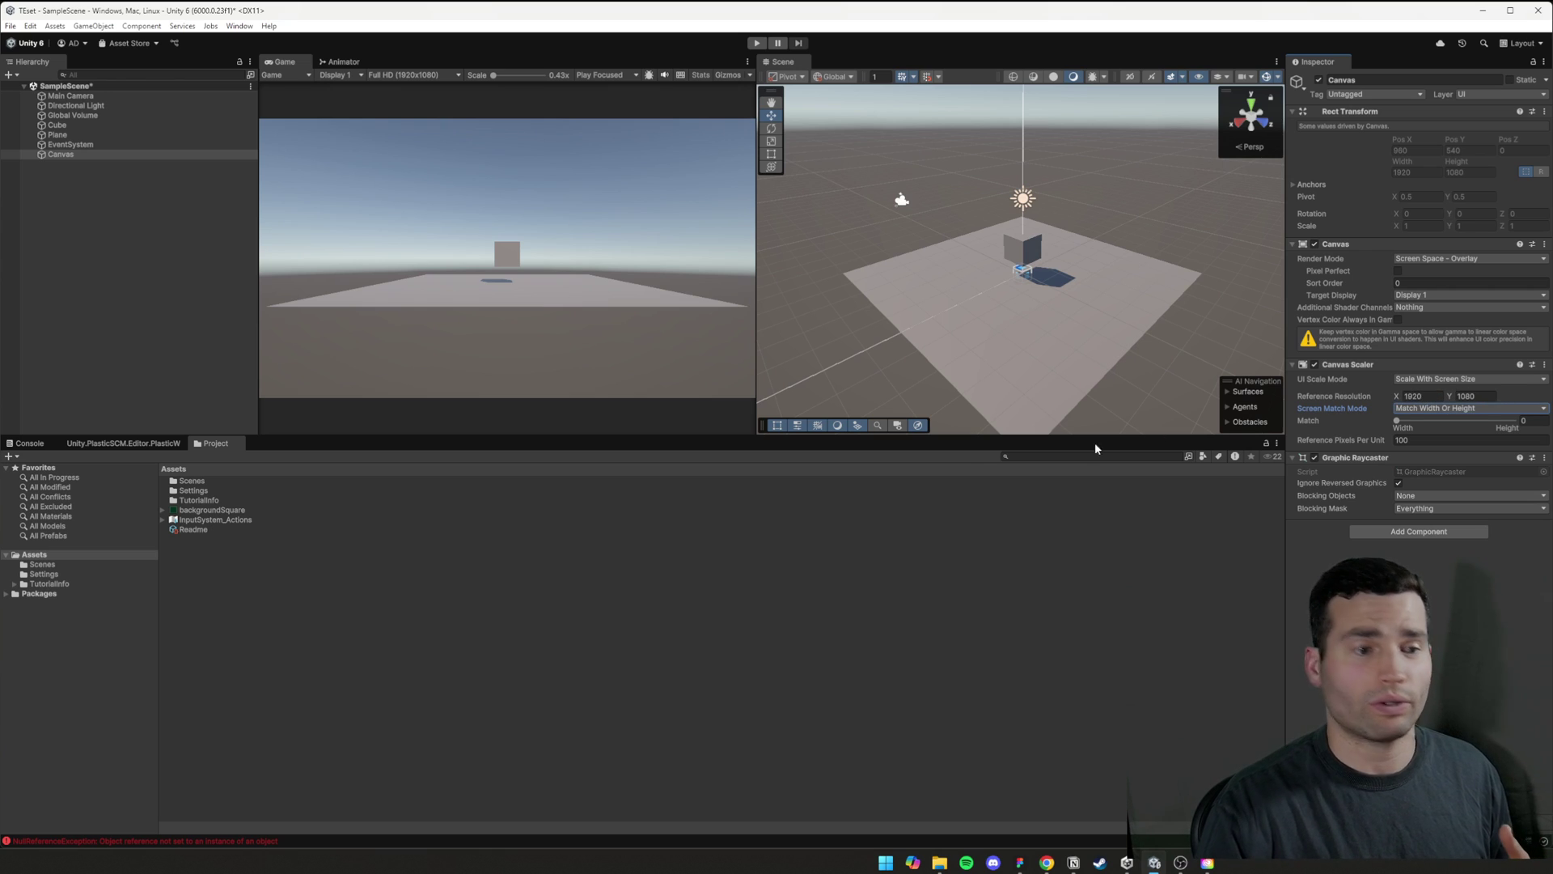
- Bring Figma forward, confirm Frame 12 is 1920×1080, then minimize Figma
left_click(1020, 863)
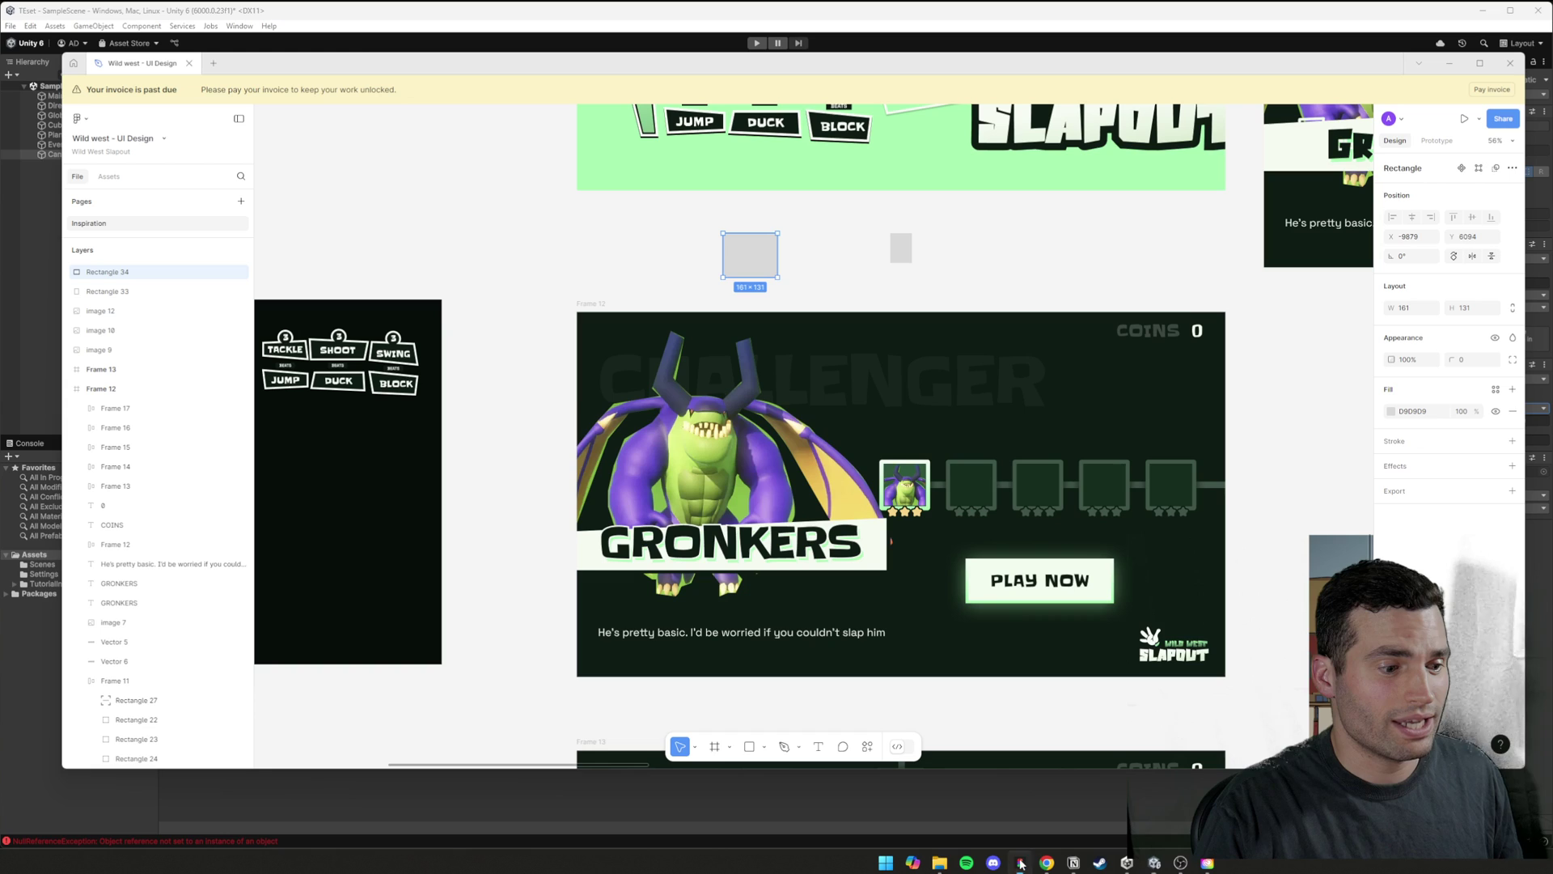
left_click(597, 302)
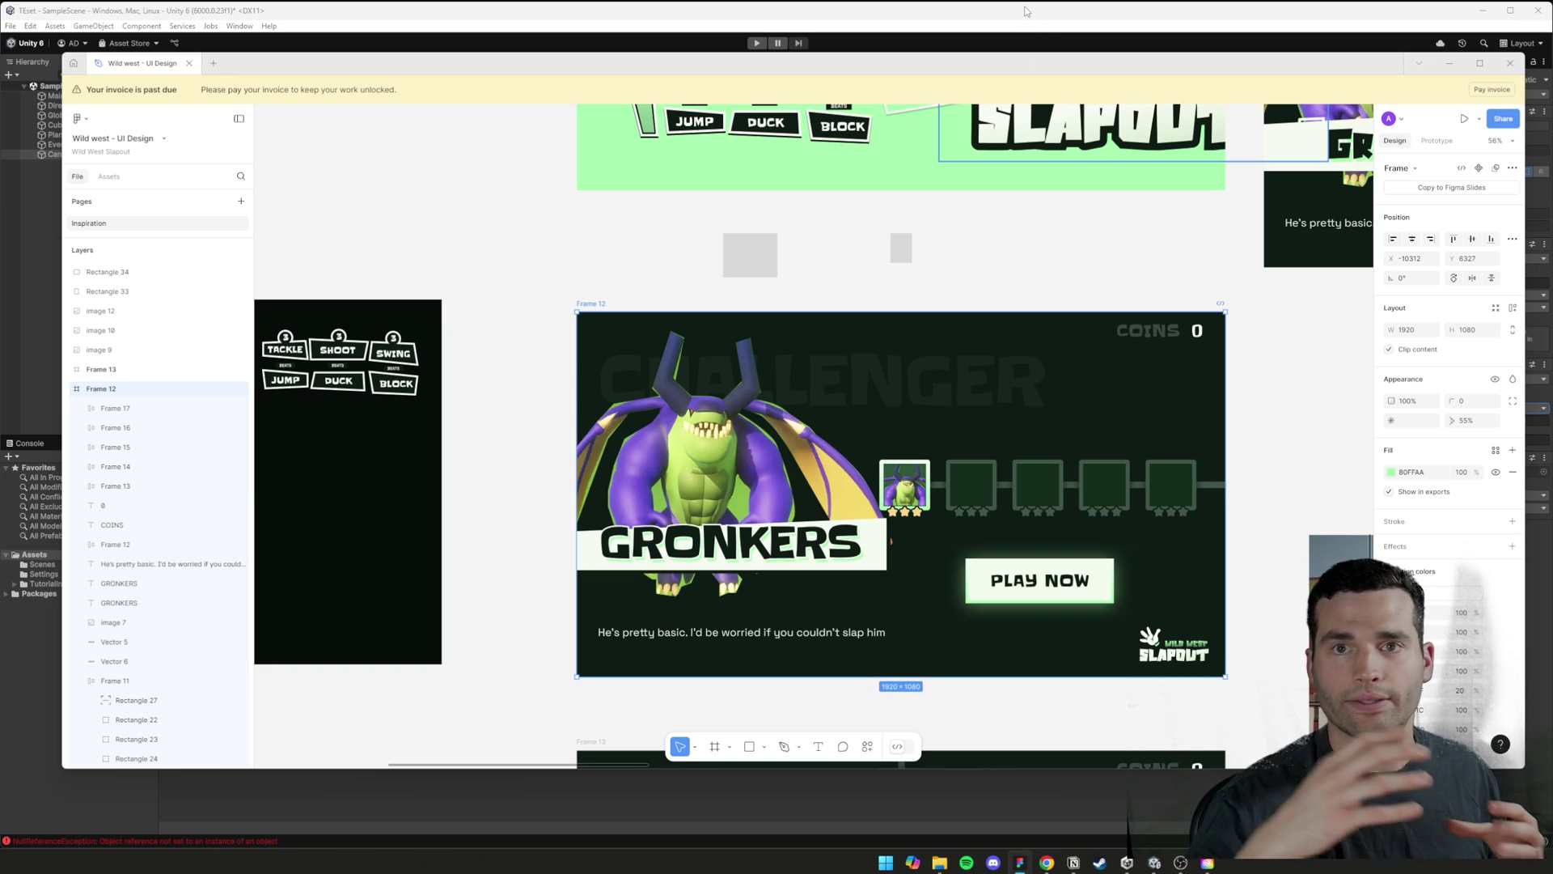
left_click(1024, 12)
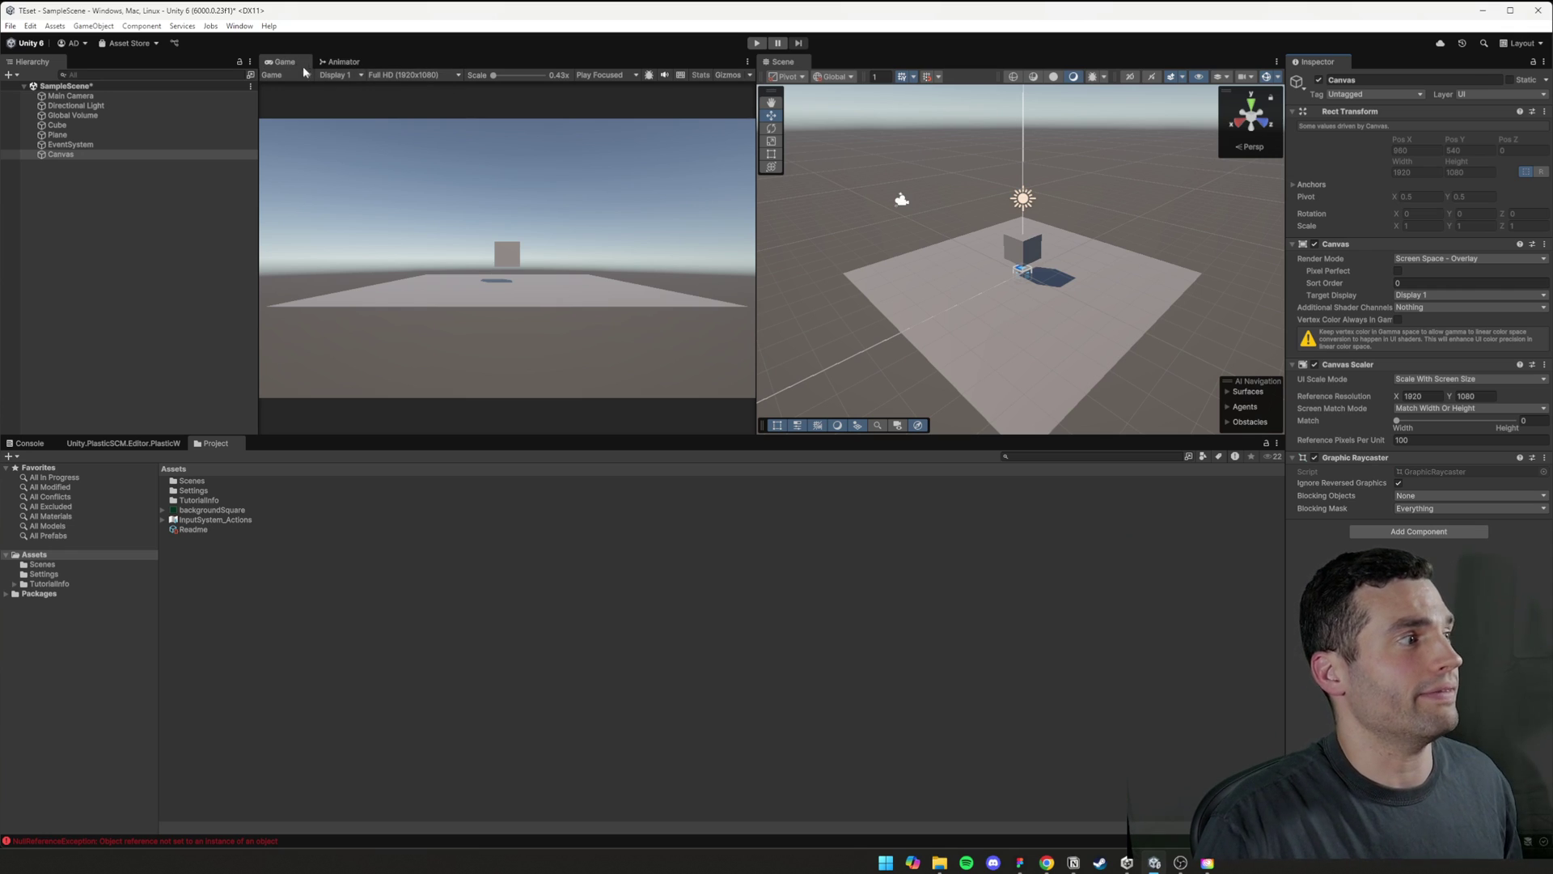
- Try Free Aspect in the Game view, resize the views, then restore Full HD 1920×1080
left_click(417, 75)
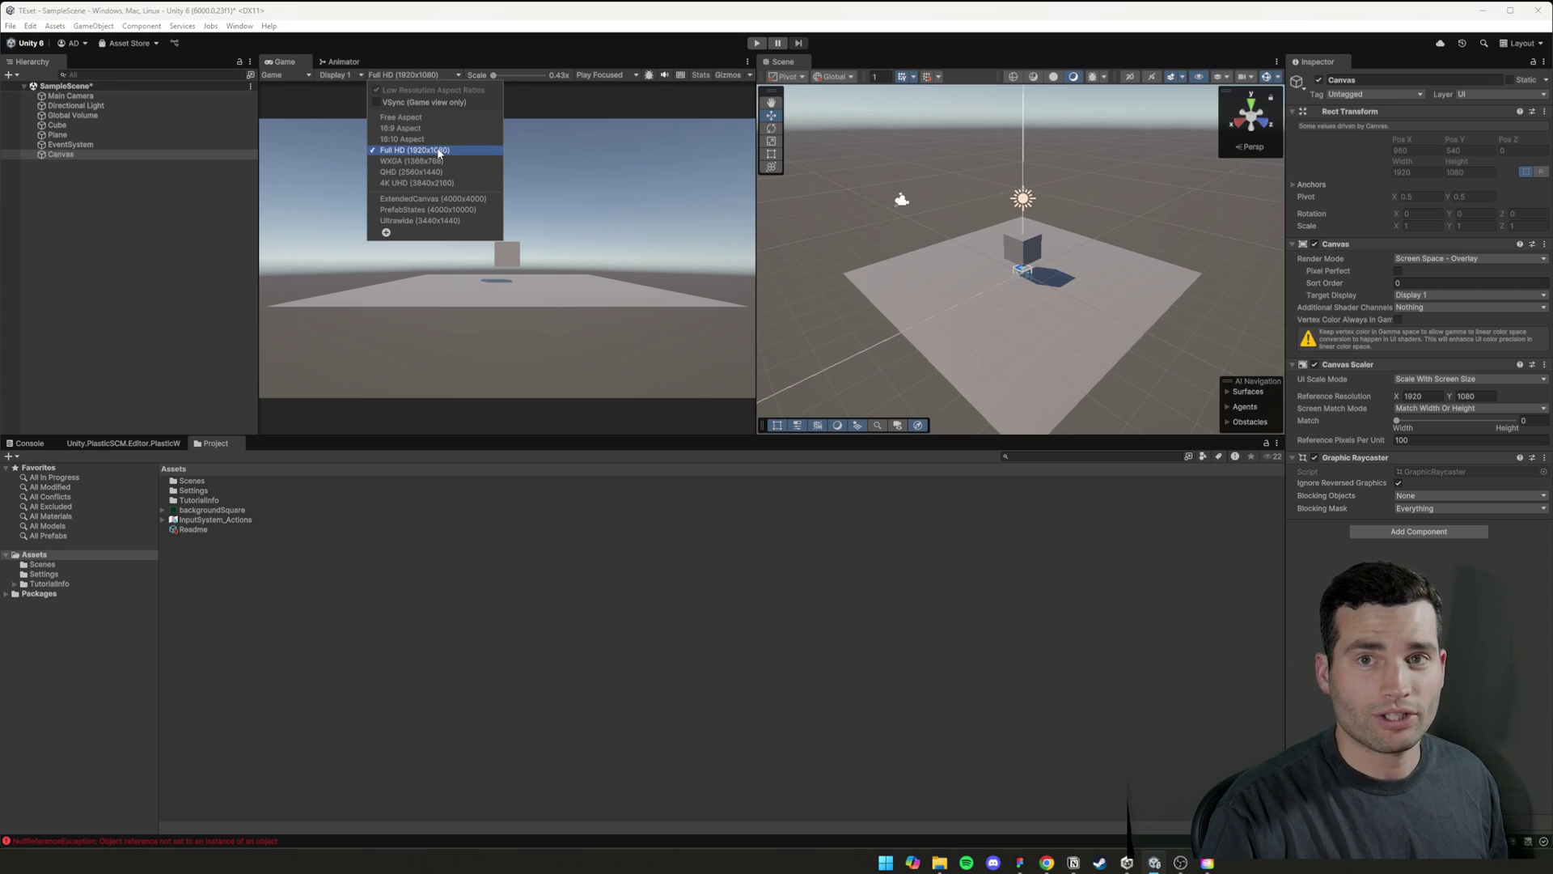
left_click(416, 118)
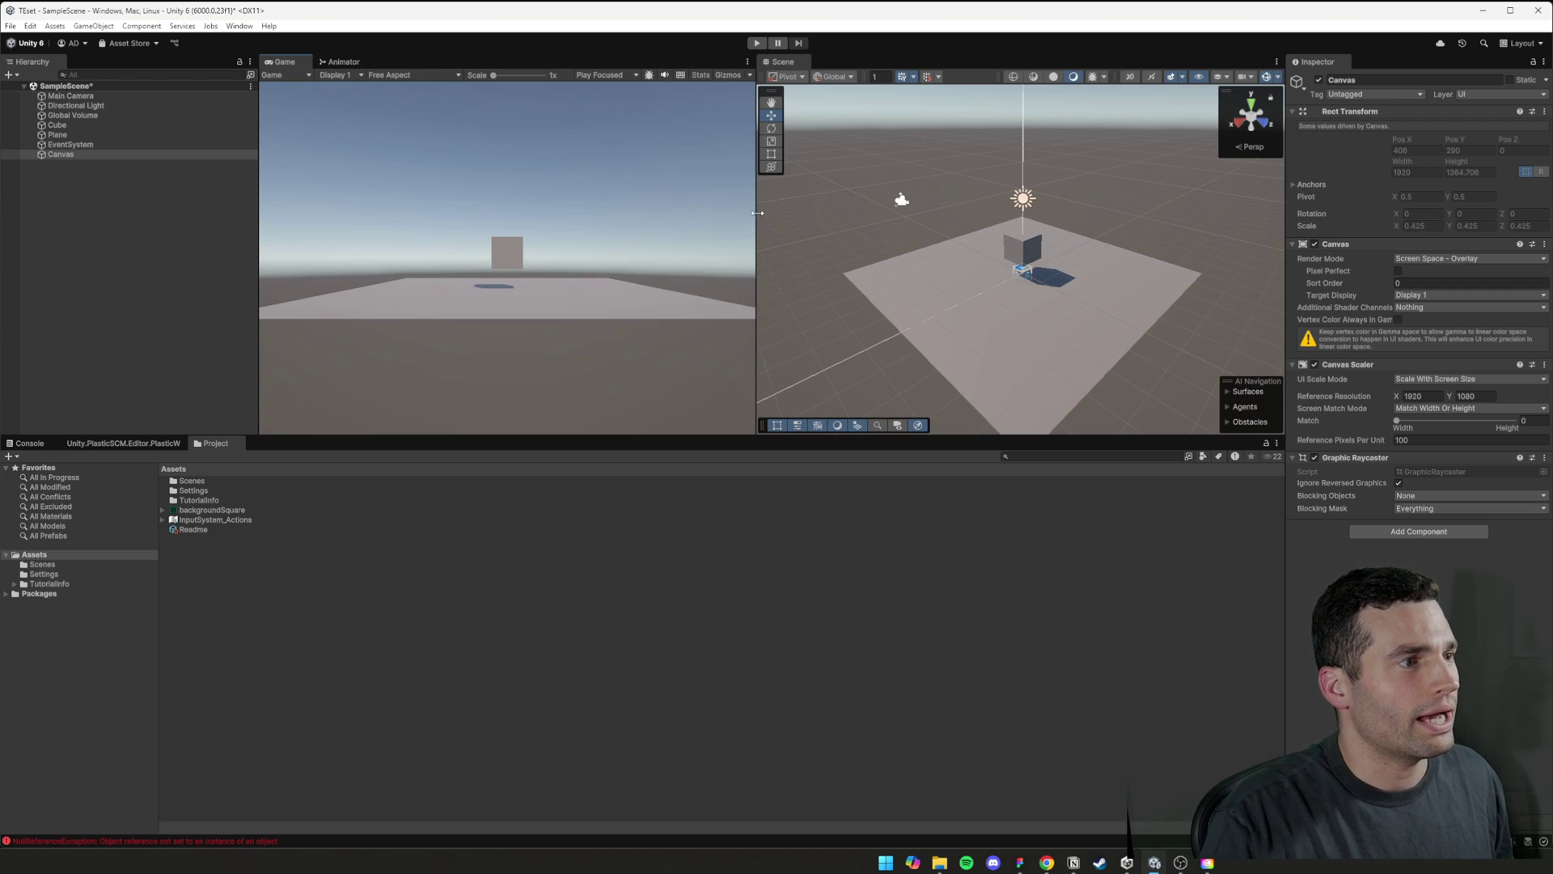
mouse_move(757, 217)
left_mouse_down()
mouse_move(537, 217)
mouse_move(737, 217)
left_mouse_up()
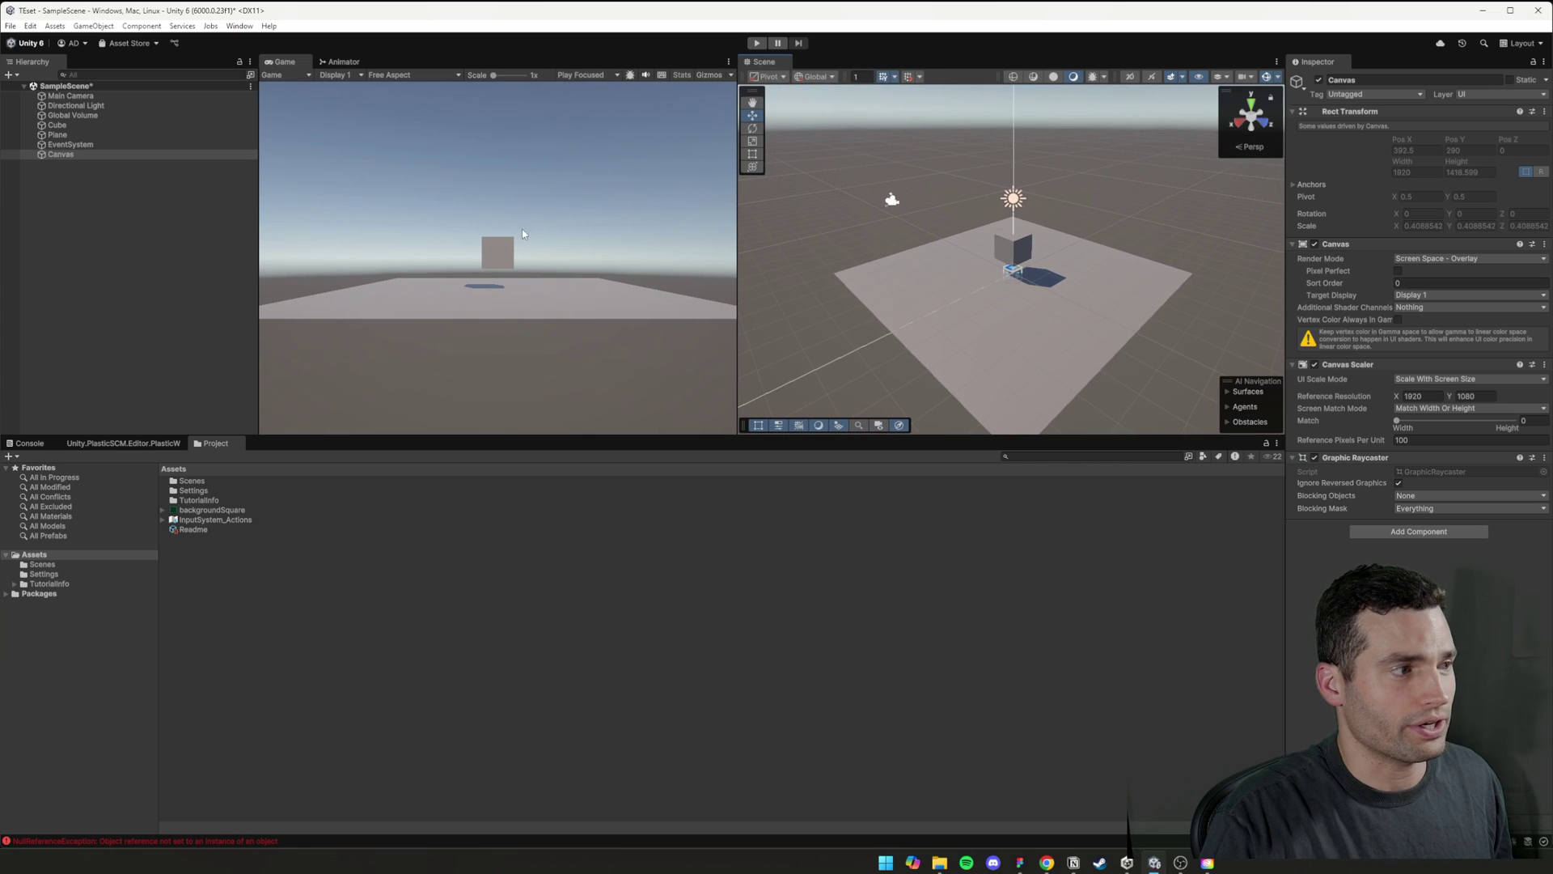
left_click(405, 75)
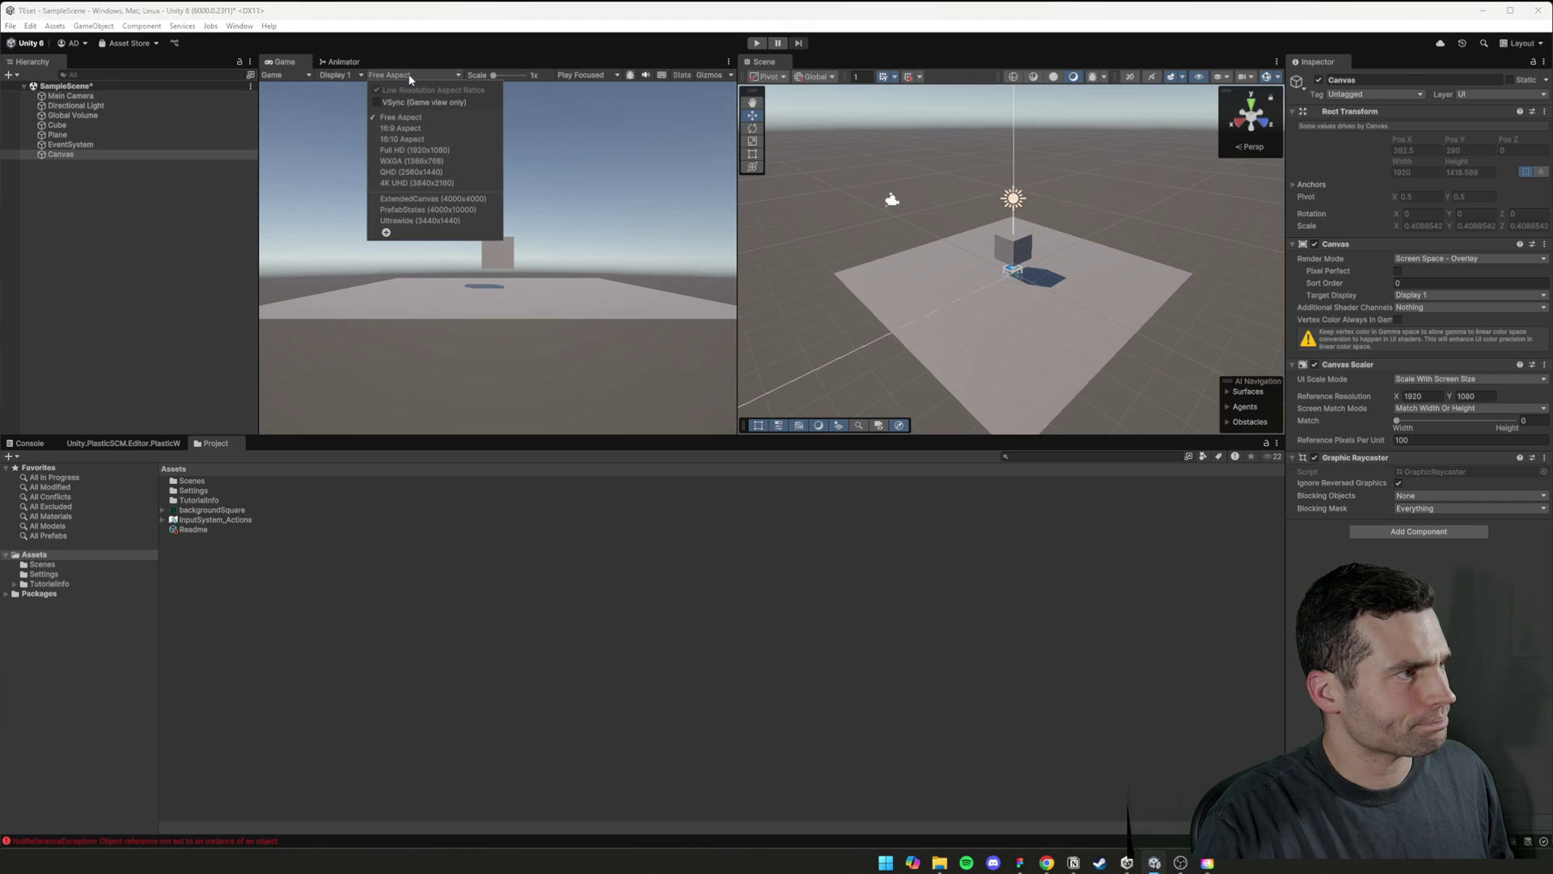
left_click(410, 151)
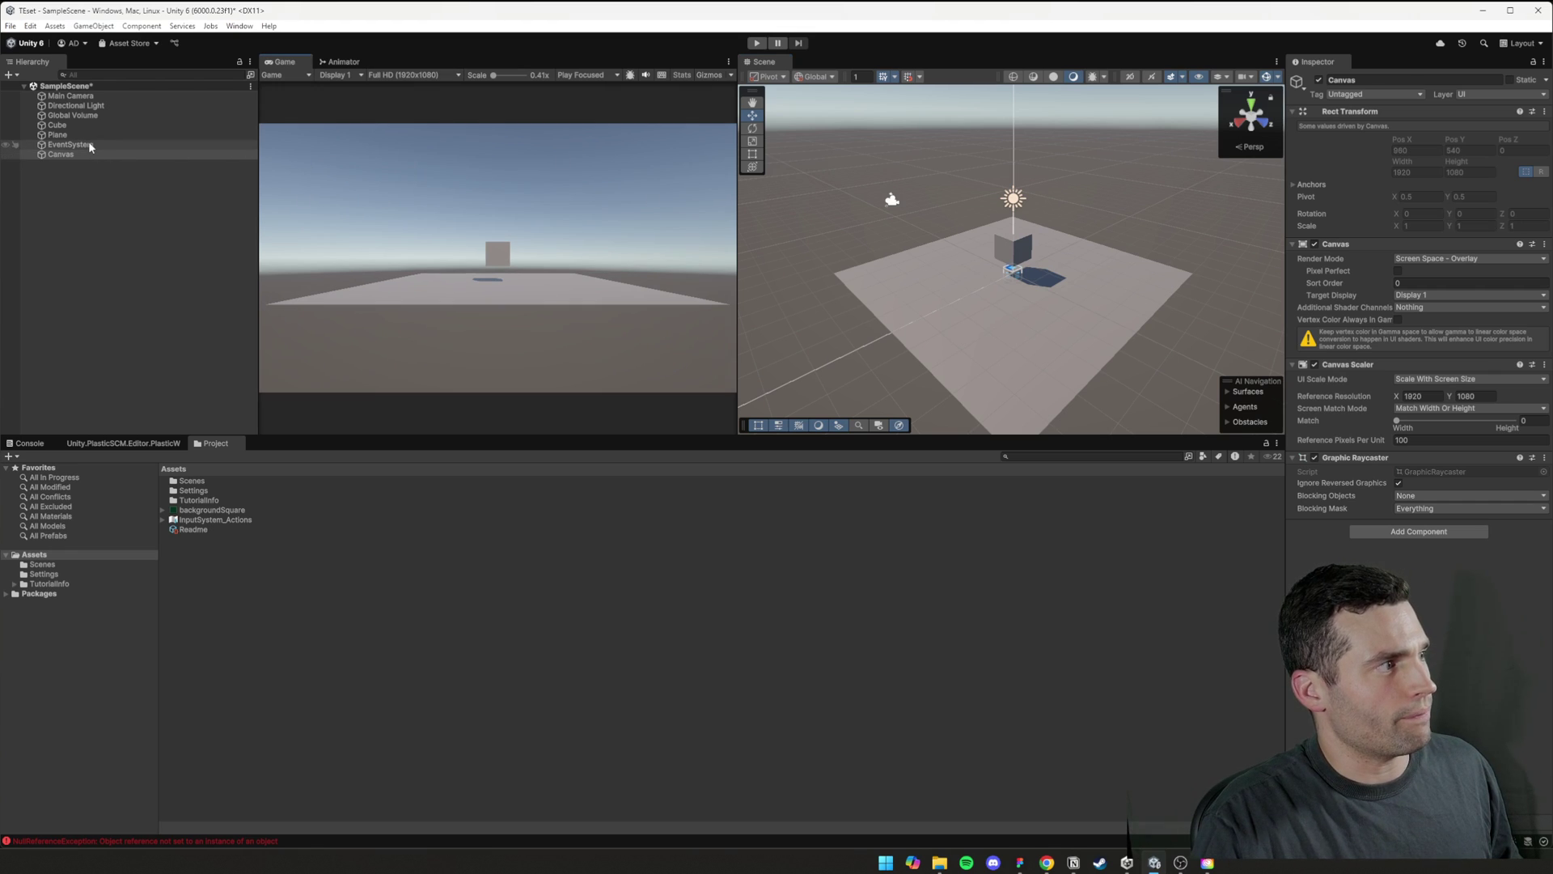
- Frame the Cube and Plane in the Scene view, then select the Canvas to inspect it
left_click(77, 114)
left_click(70, 122)
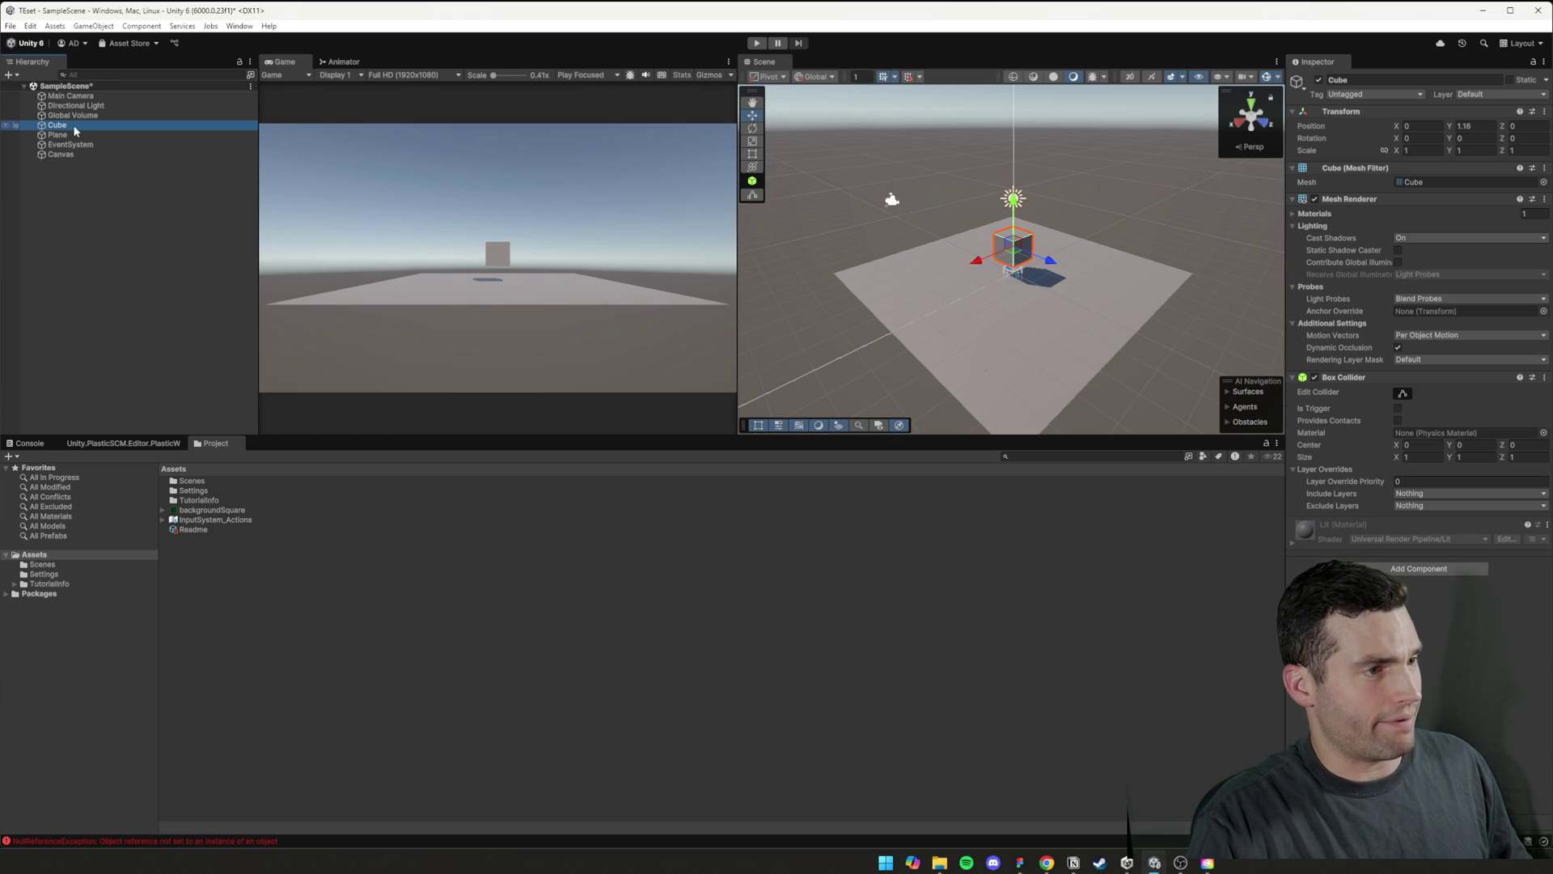
double_click(73, 124)
double_click(69, 134)
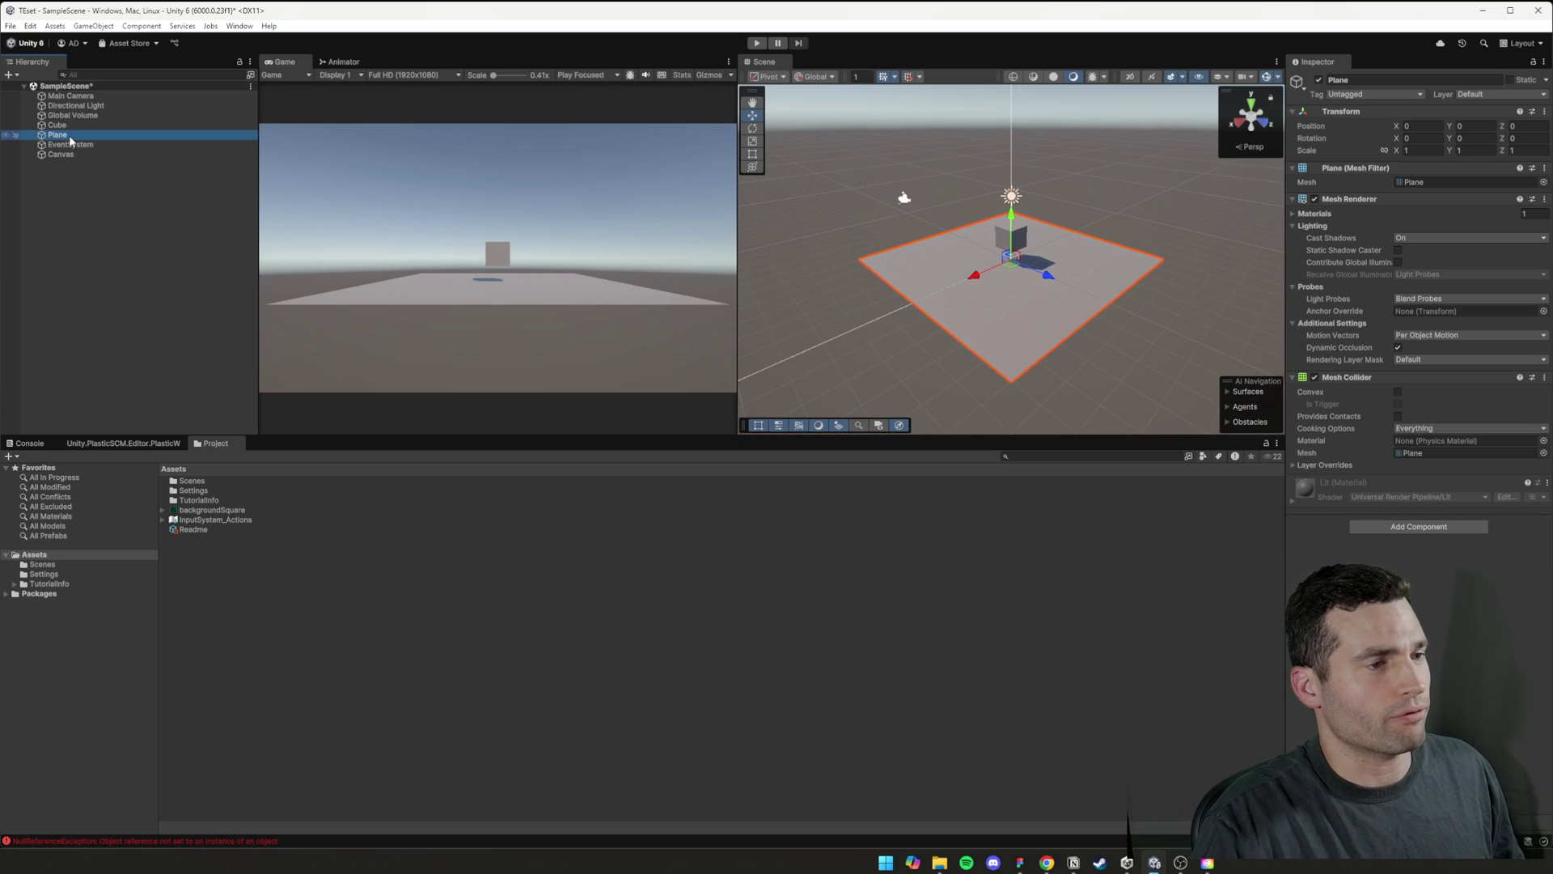
left_click(69, 144)
left_click(61, 154)
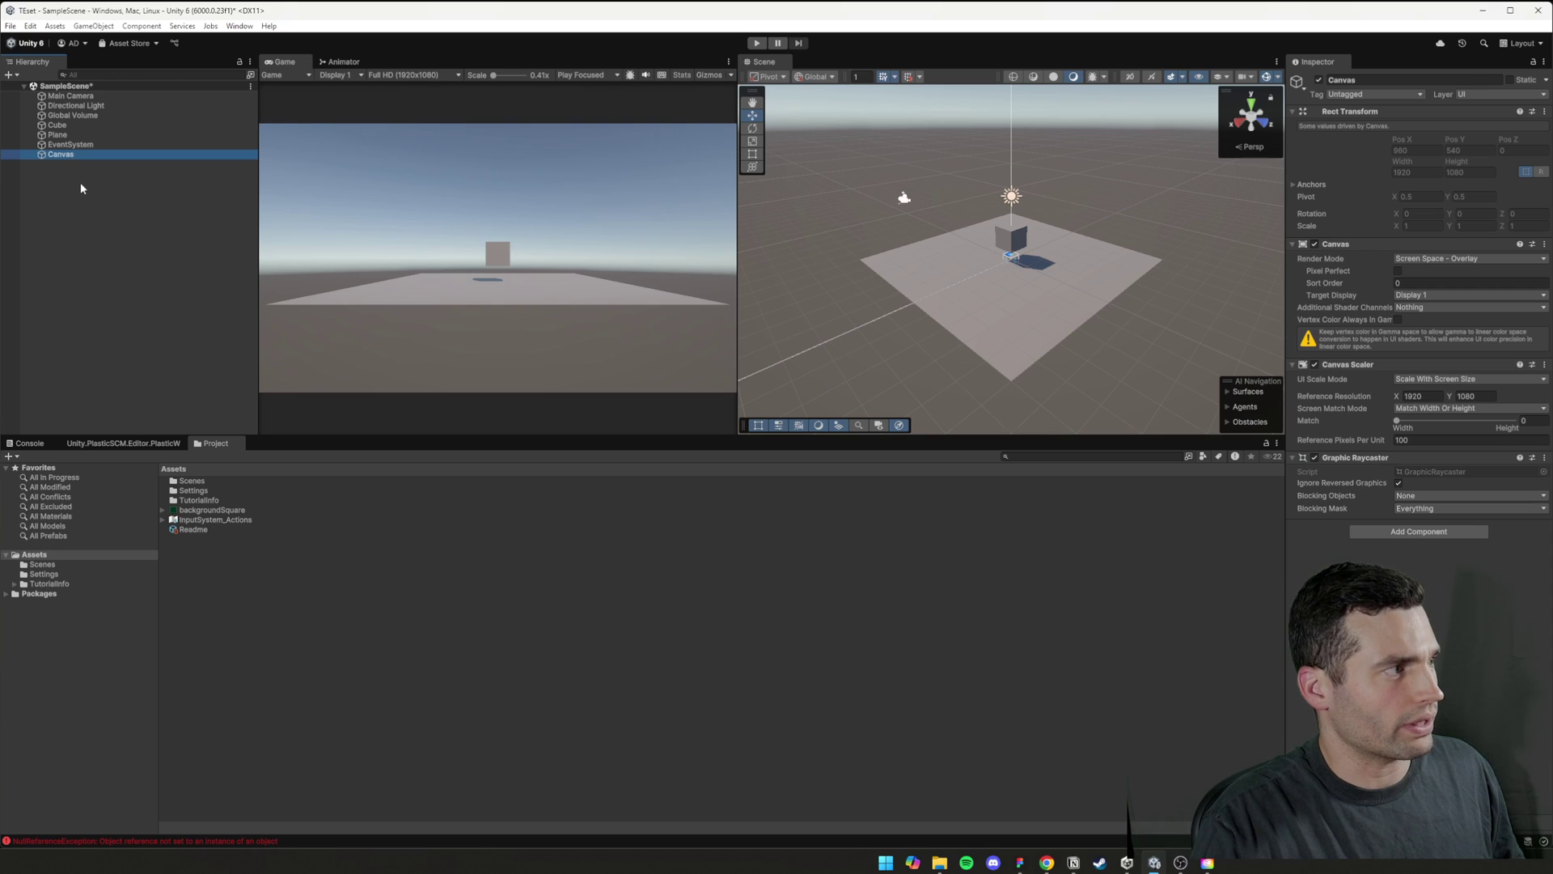
- Frame the Canvas and switch the Scene view to 2D, zooming and panning to fit it
key("f")
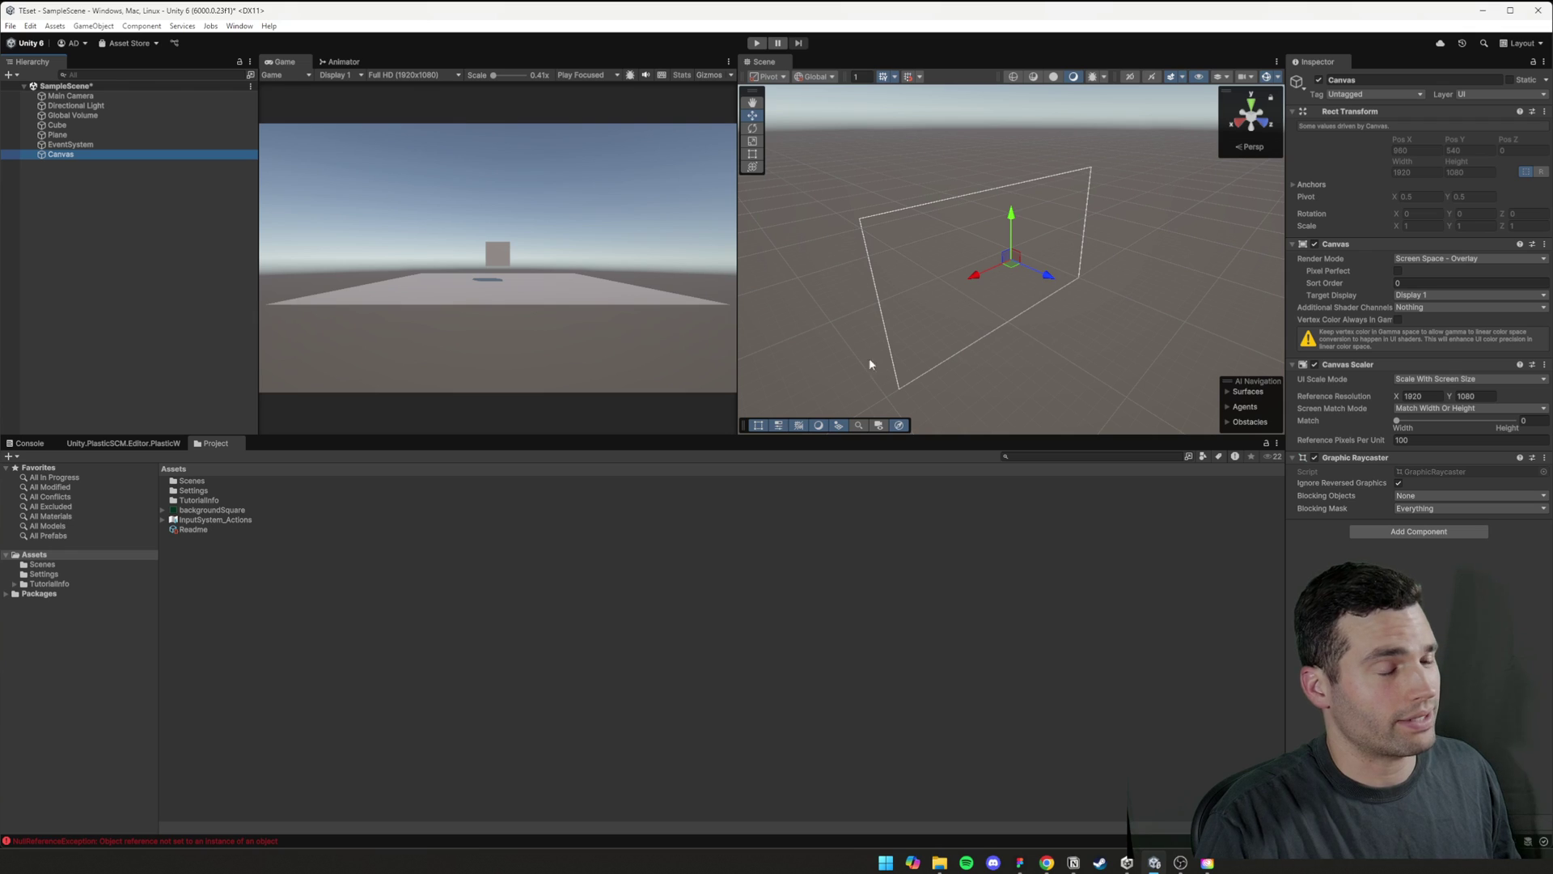
left_click(1130, 77)
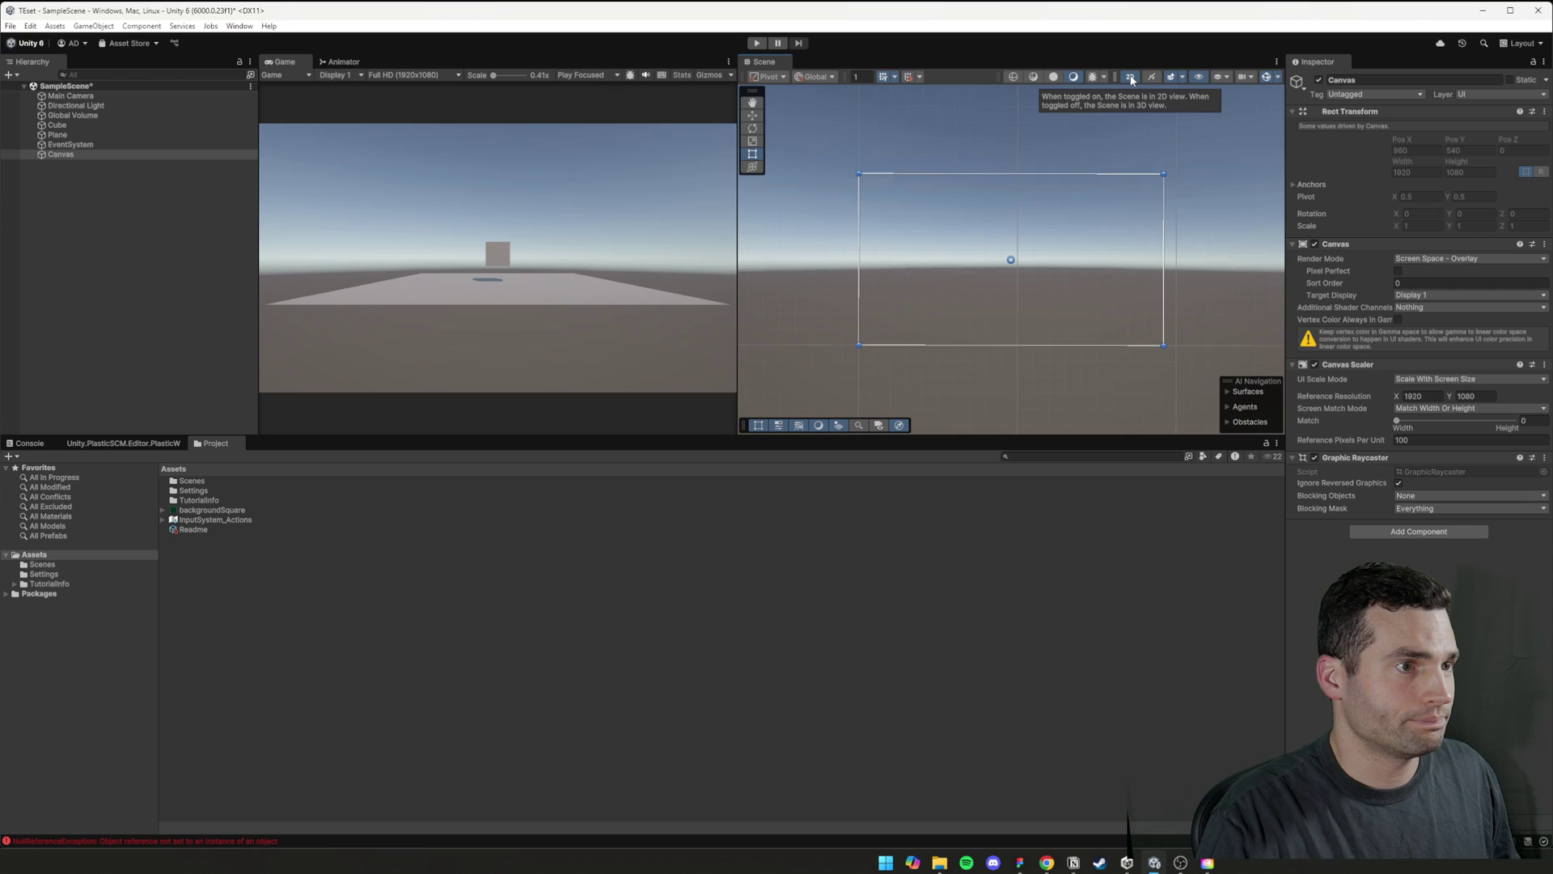
scroll(1013, 181, "up", 4)
middle_click_drag(1022, 199, 1017, 207)
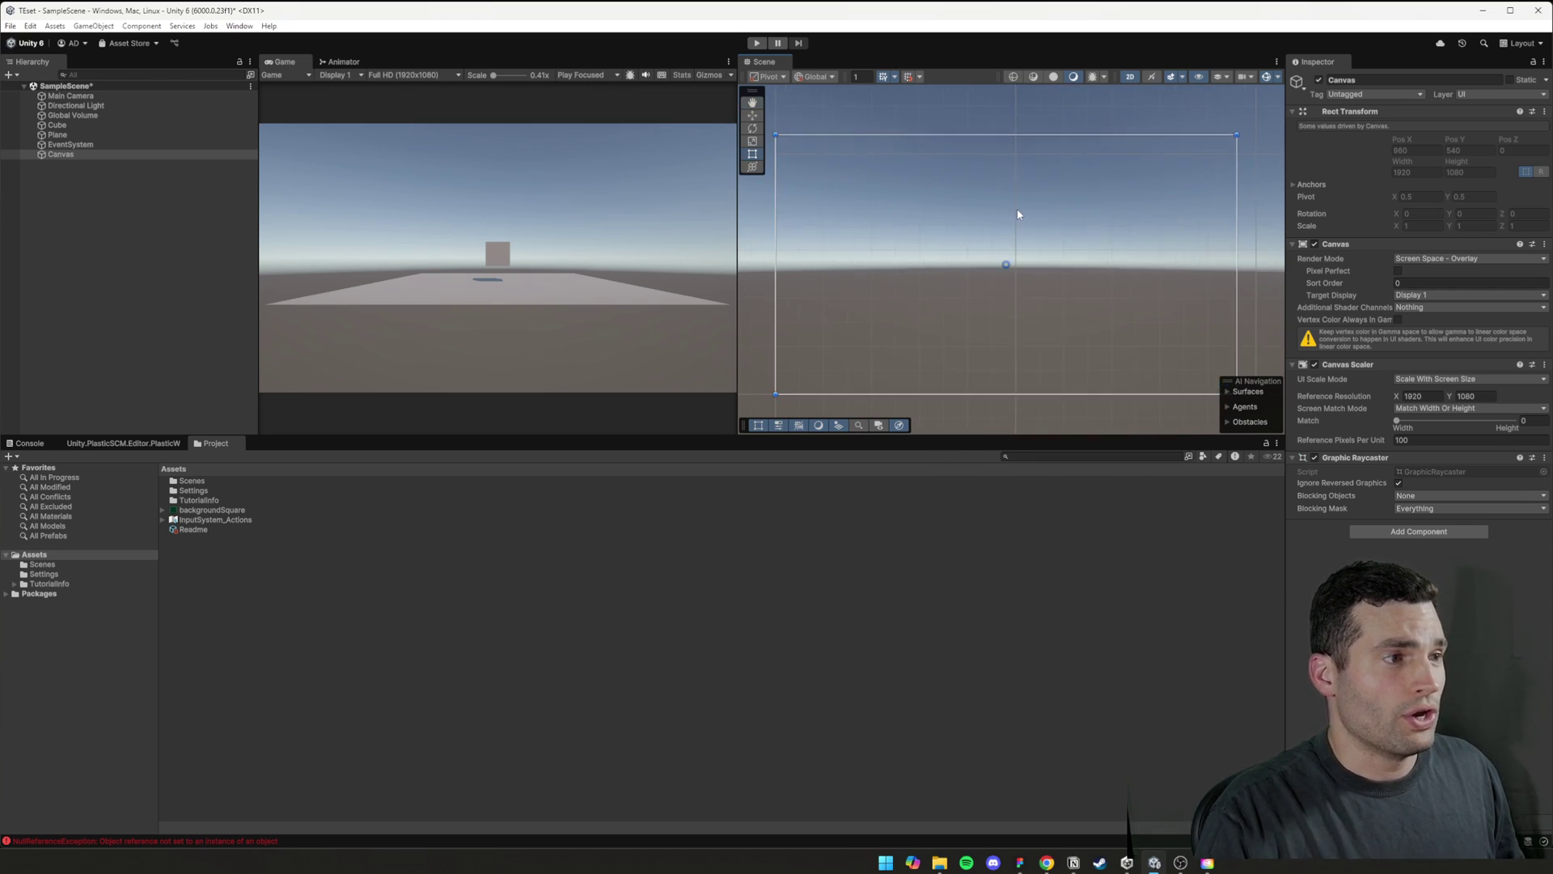
scroll(1017, 206, "up", 1)
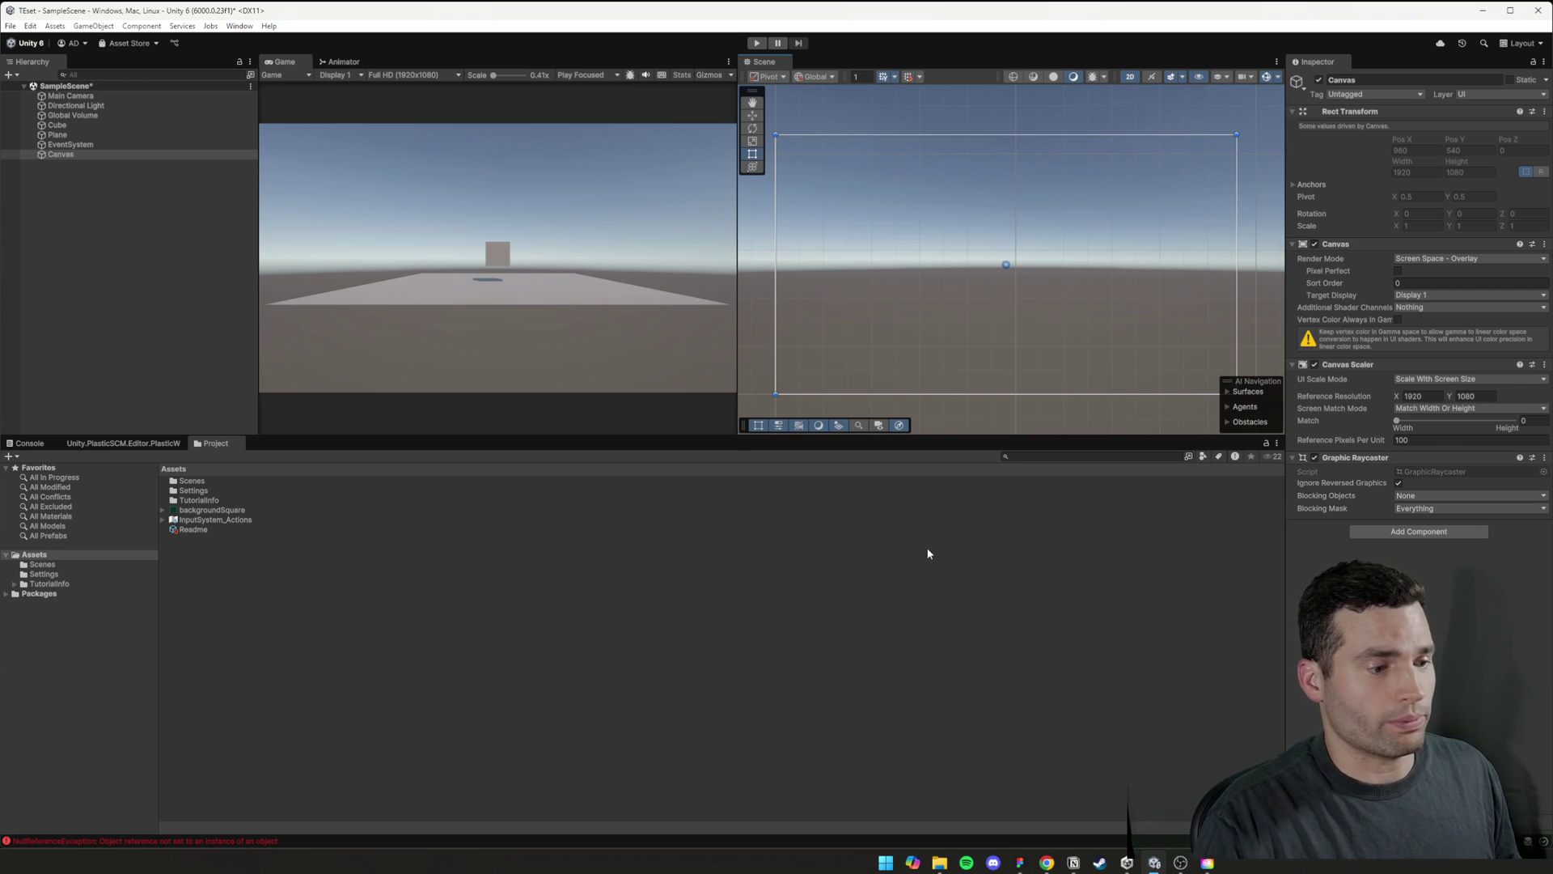
- In Figma, select Frame 12 and drag slot square Rectangle 23 out above it
left_click(1021, 864)
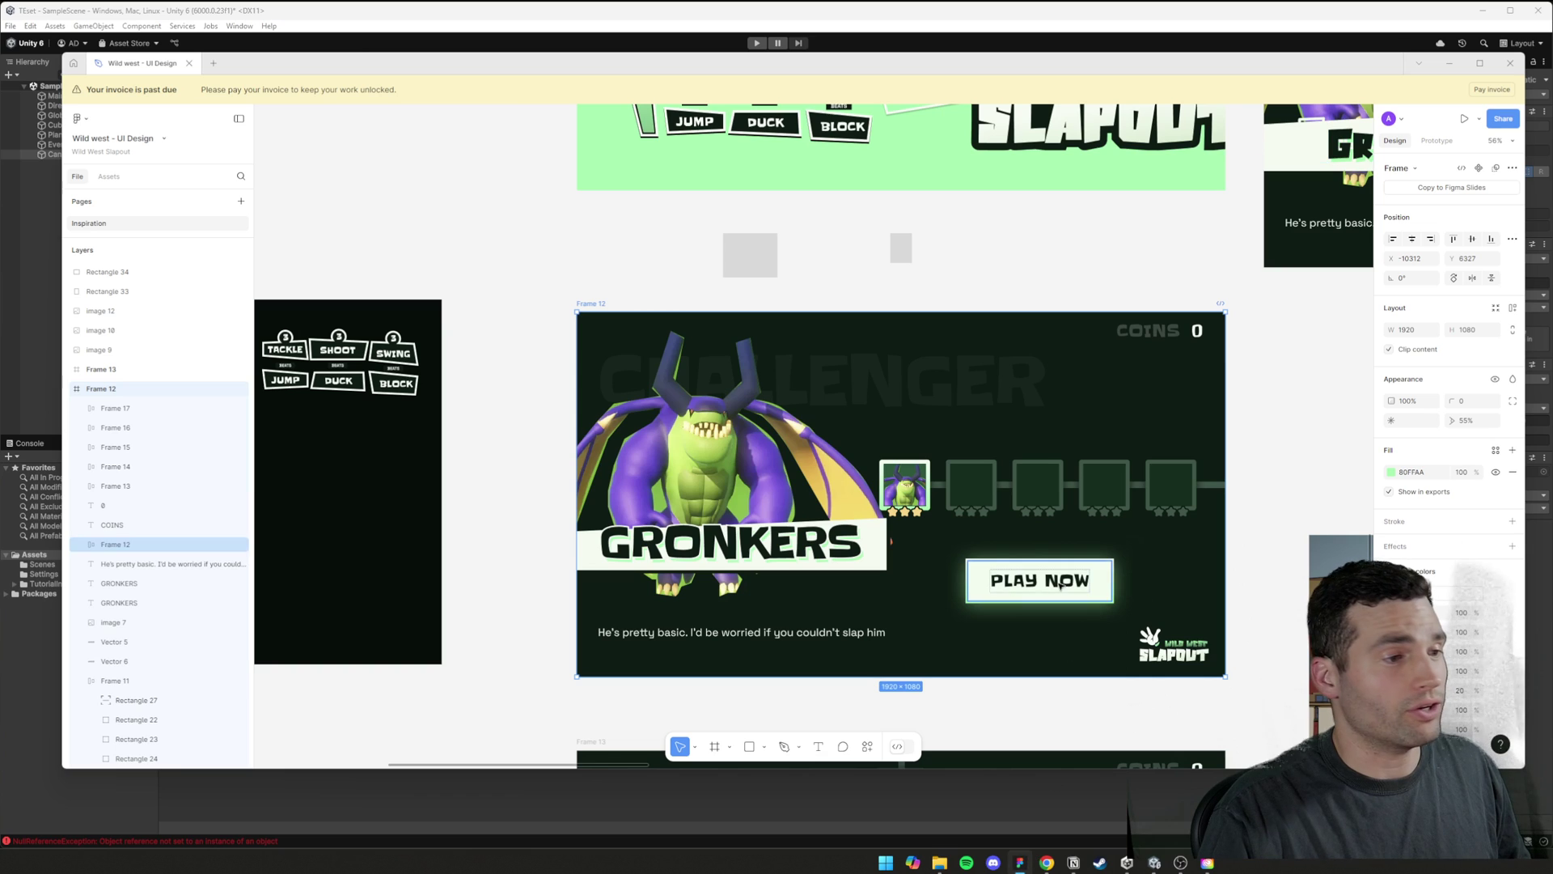
scroll(1262, 363, "down", 2)
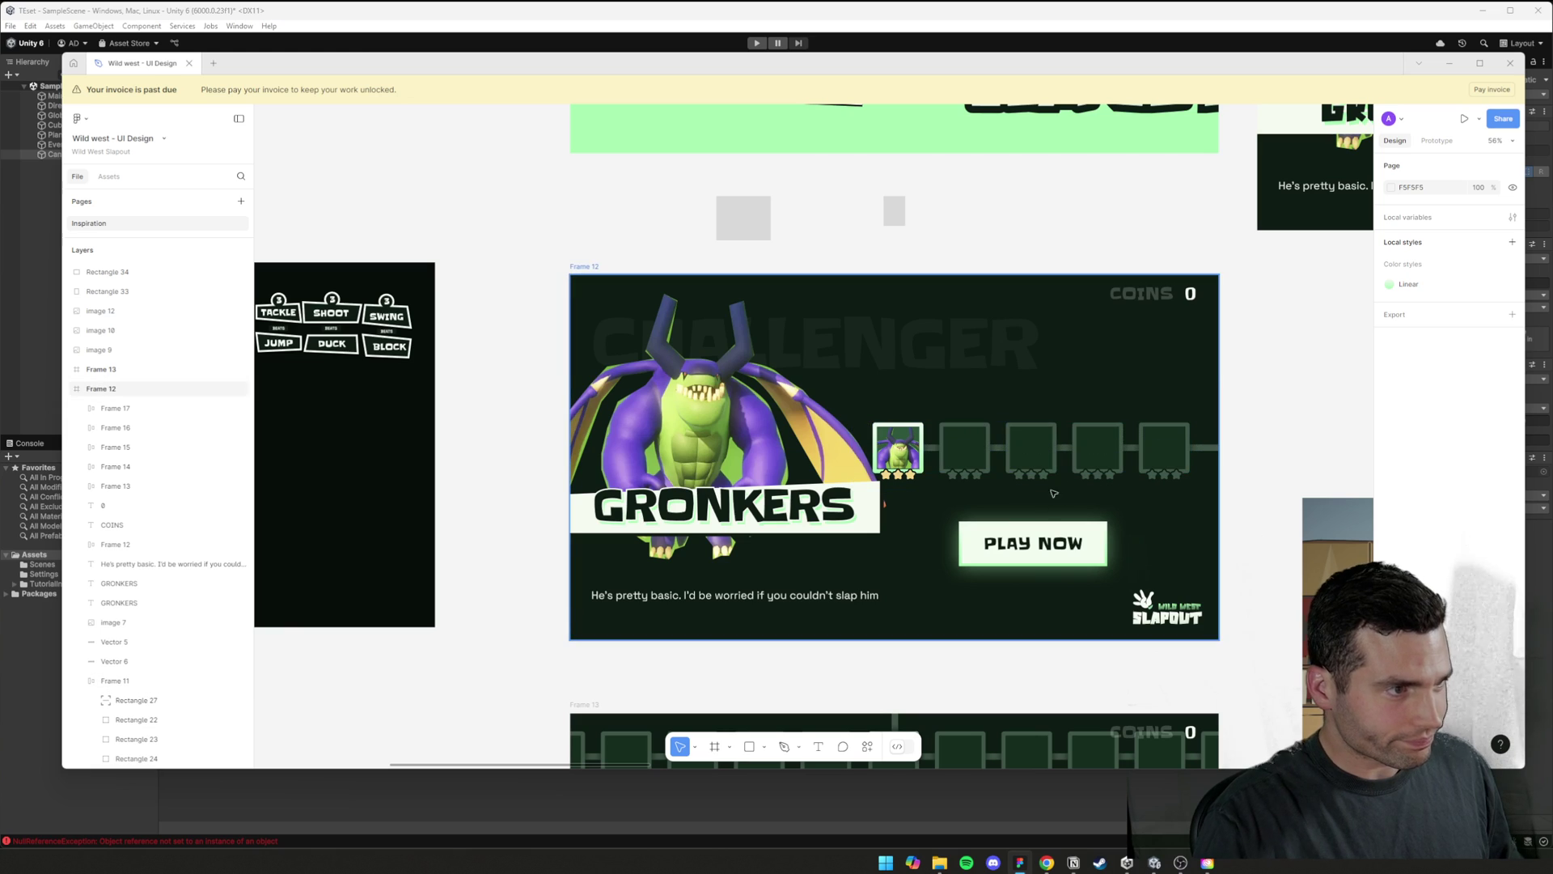
scroll(996, 422, "up", 2, "ctrl")
left_click(908, 417)
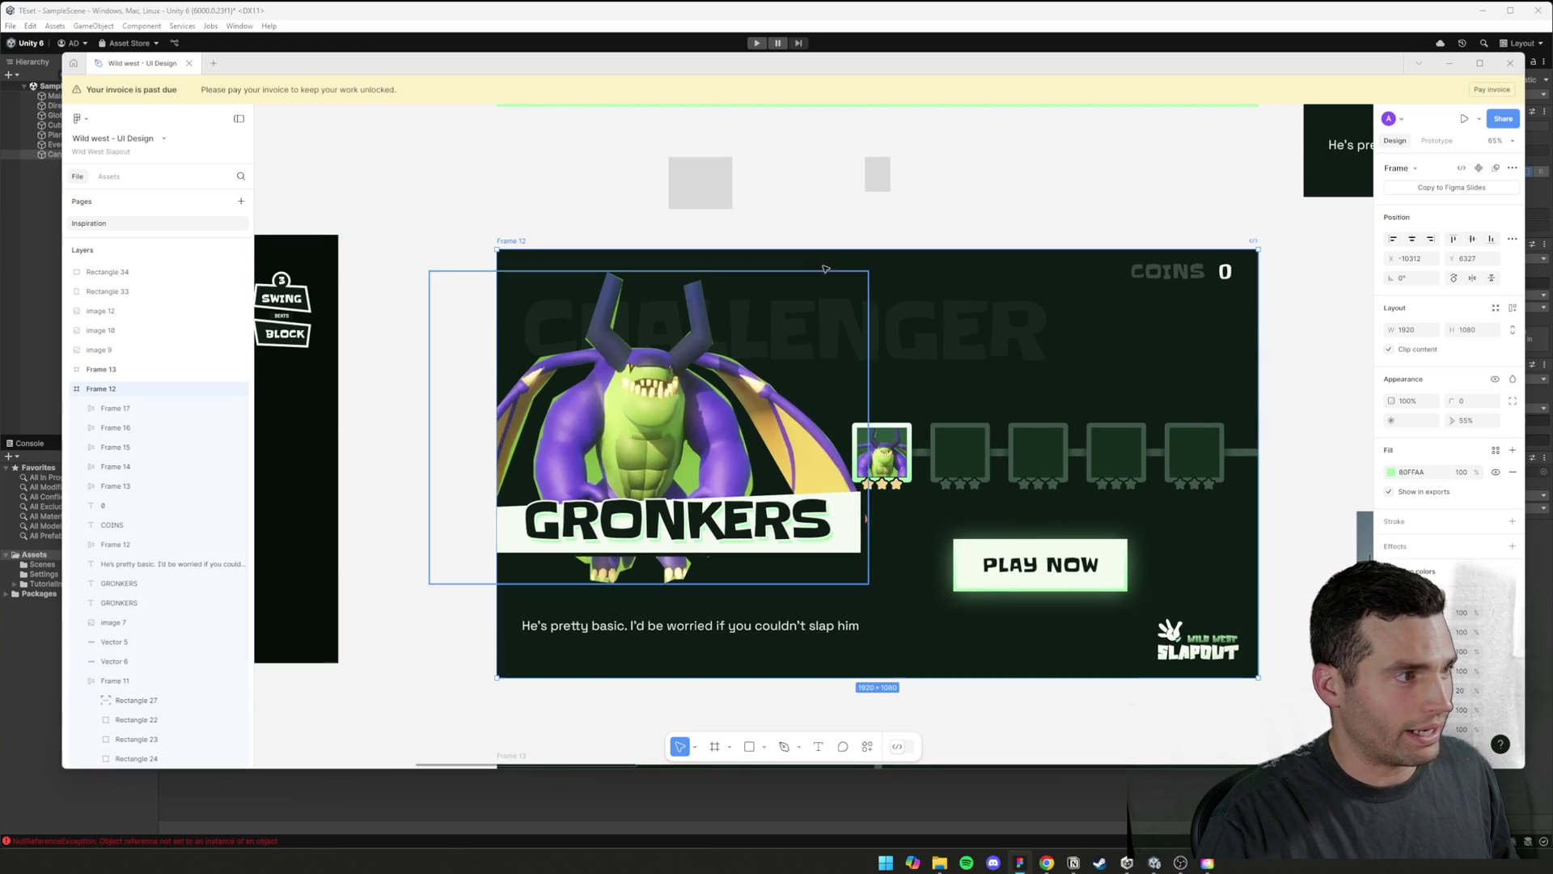
left_click(1024, 462)
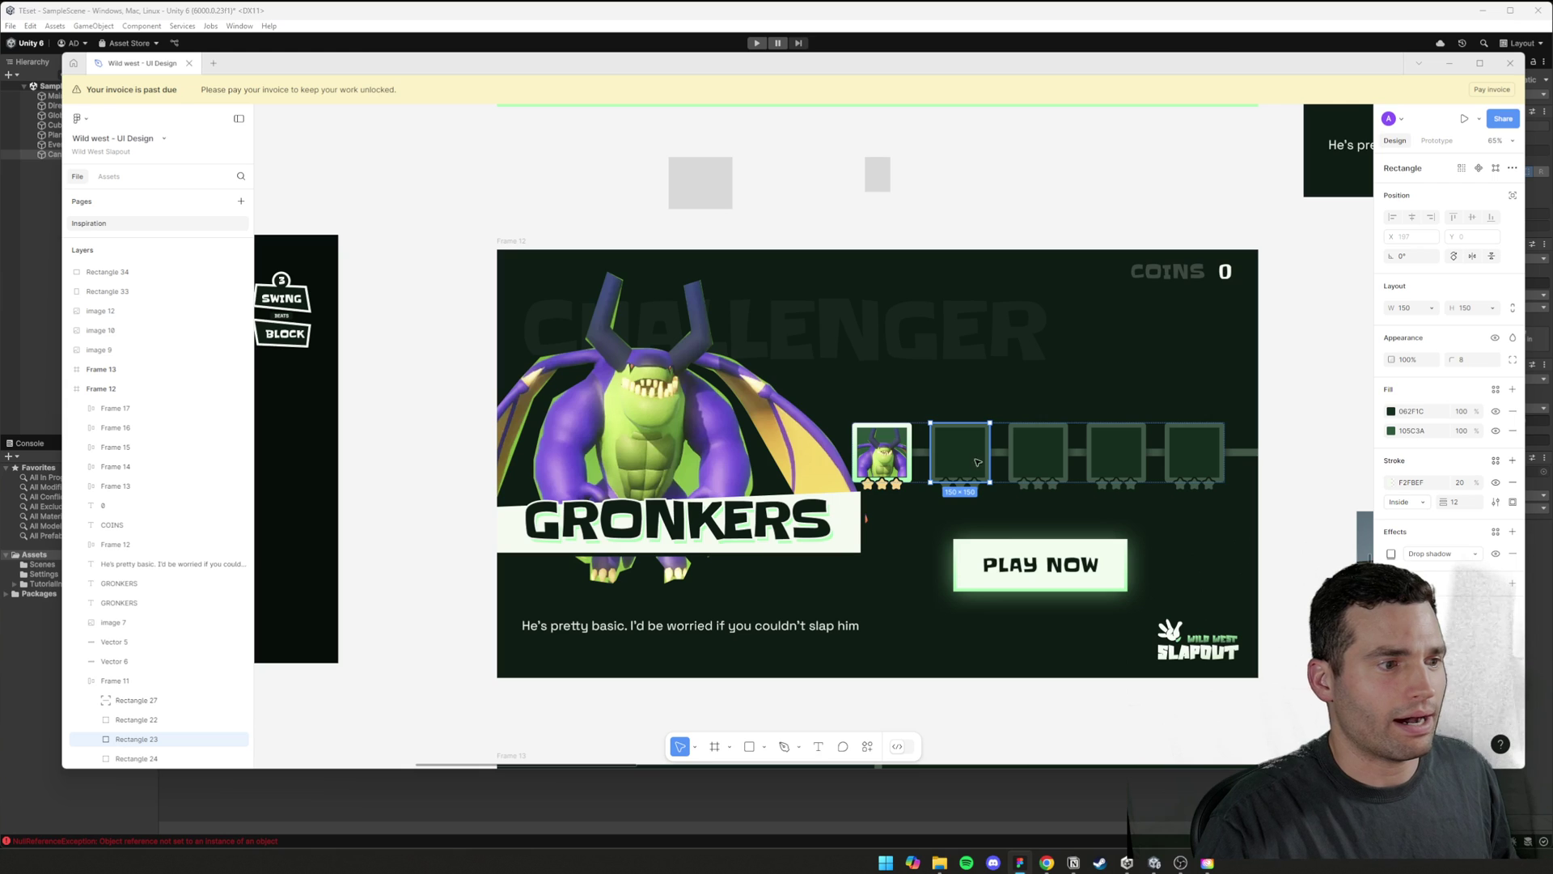
left_click_drag(1050, 458, 1081, 214)
- Zoom in and move the square higher, clear of the frame, briefly toggling its fill
scroll(1092, 329, "up", 3)
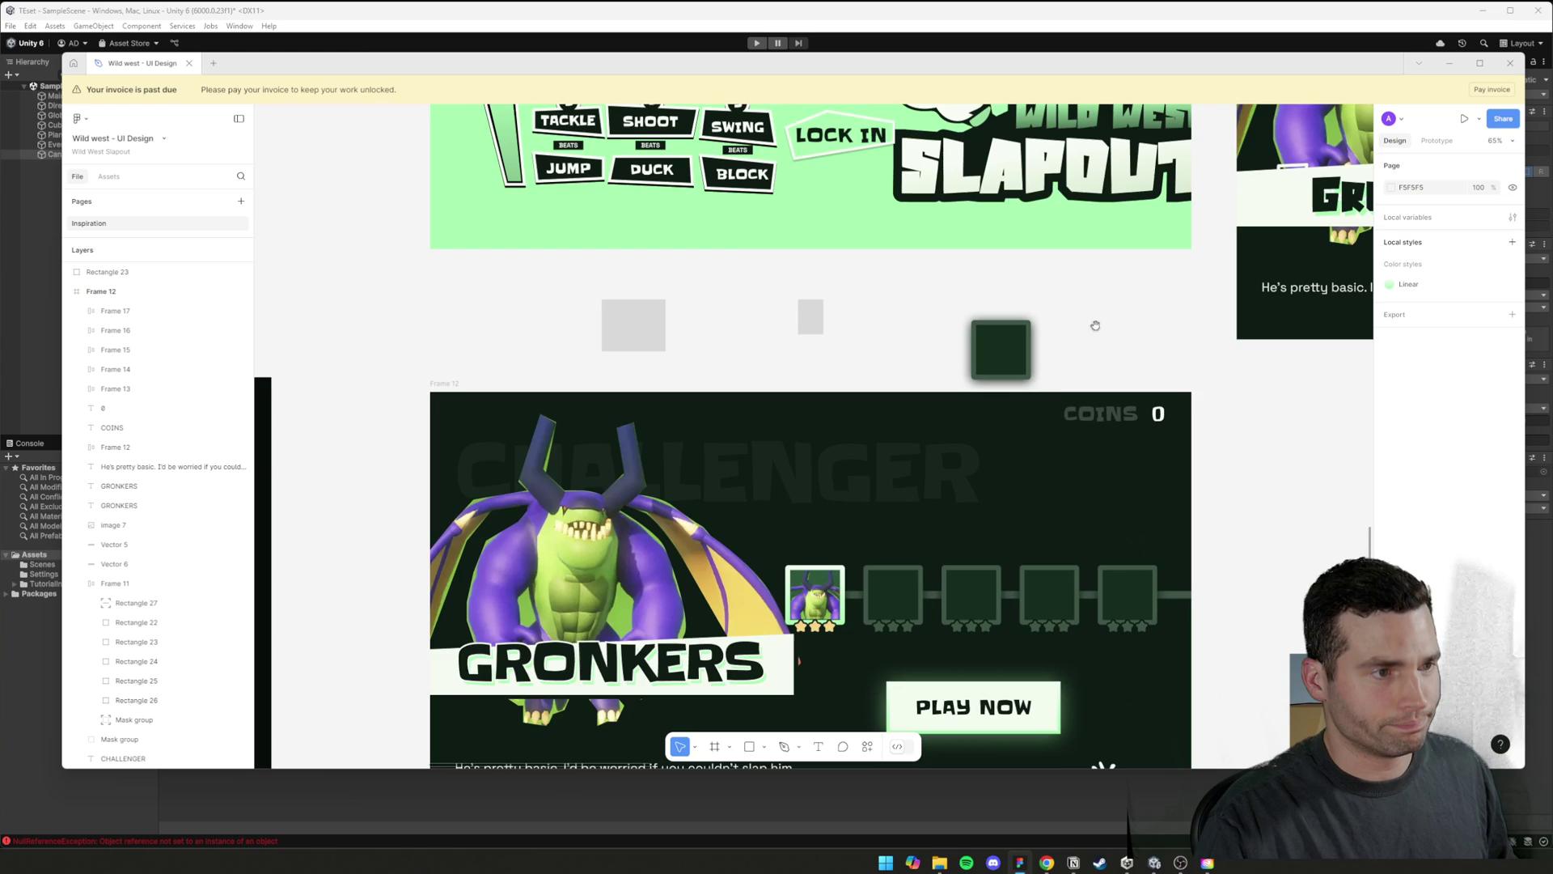
scroll(1081, 326, "up", 5, "ctrl")
left_click_drag(971, 313, 988, 243)
scroll(1057, 291, "up", 5, "ctrl")
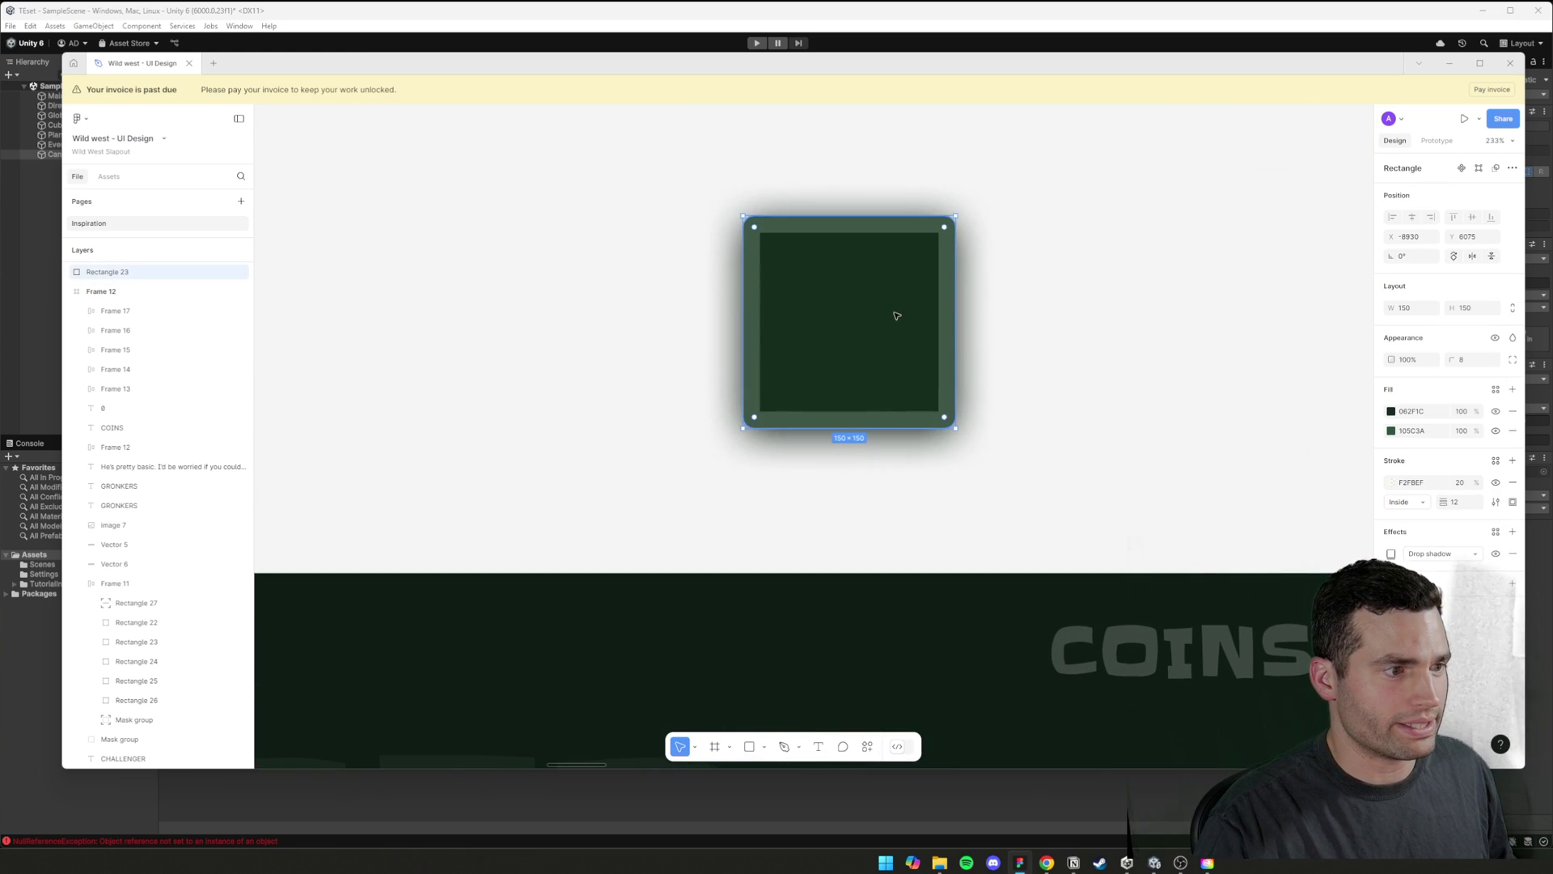
left_click(1496, 411)
left_click(1495, 411)
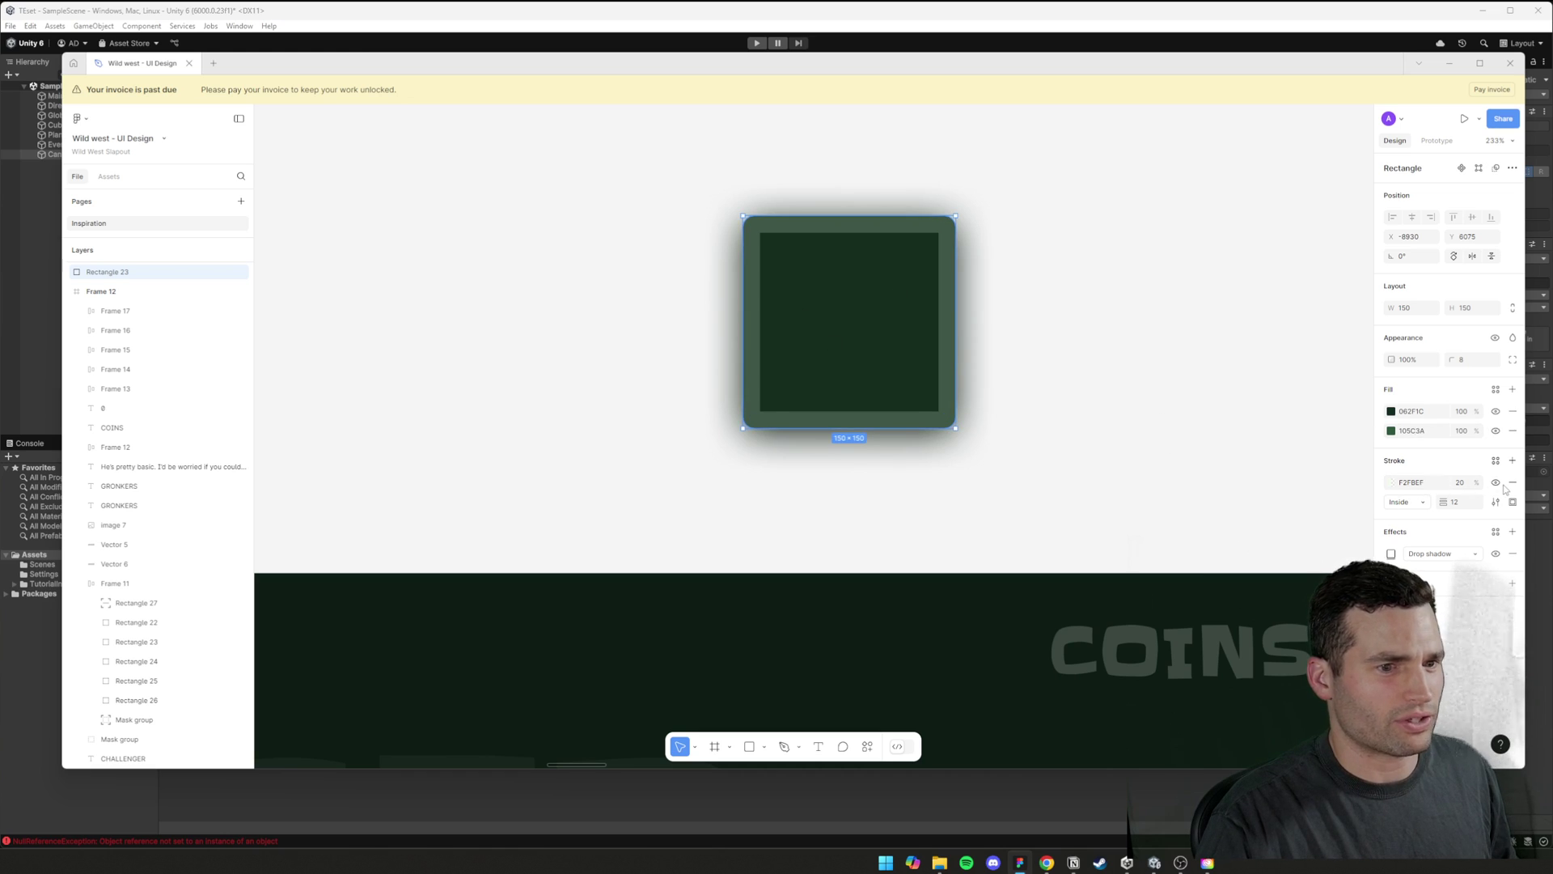
- Export the square as PNG backgroundSquare, replacing the existing file, and return to Unity
left_click(1109, 480)
left_click(890, 365)
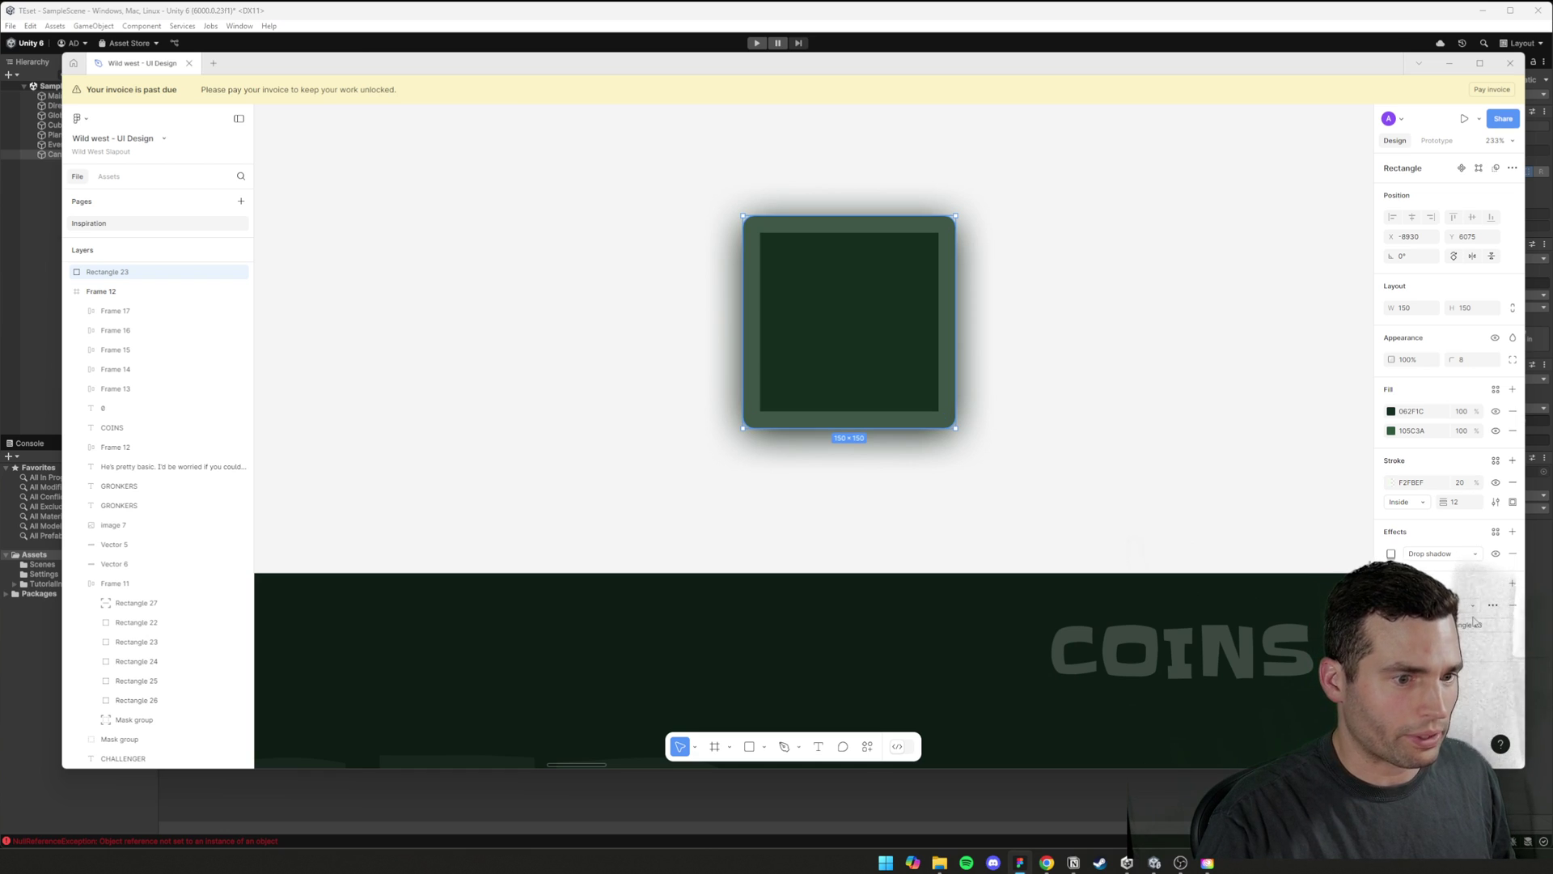
left_click(1464, 625)
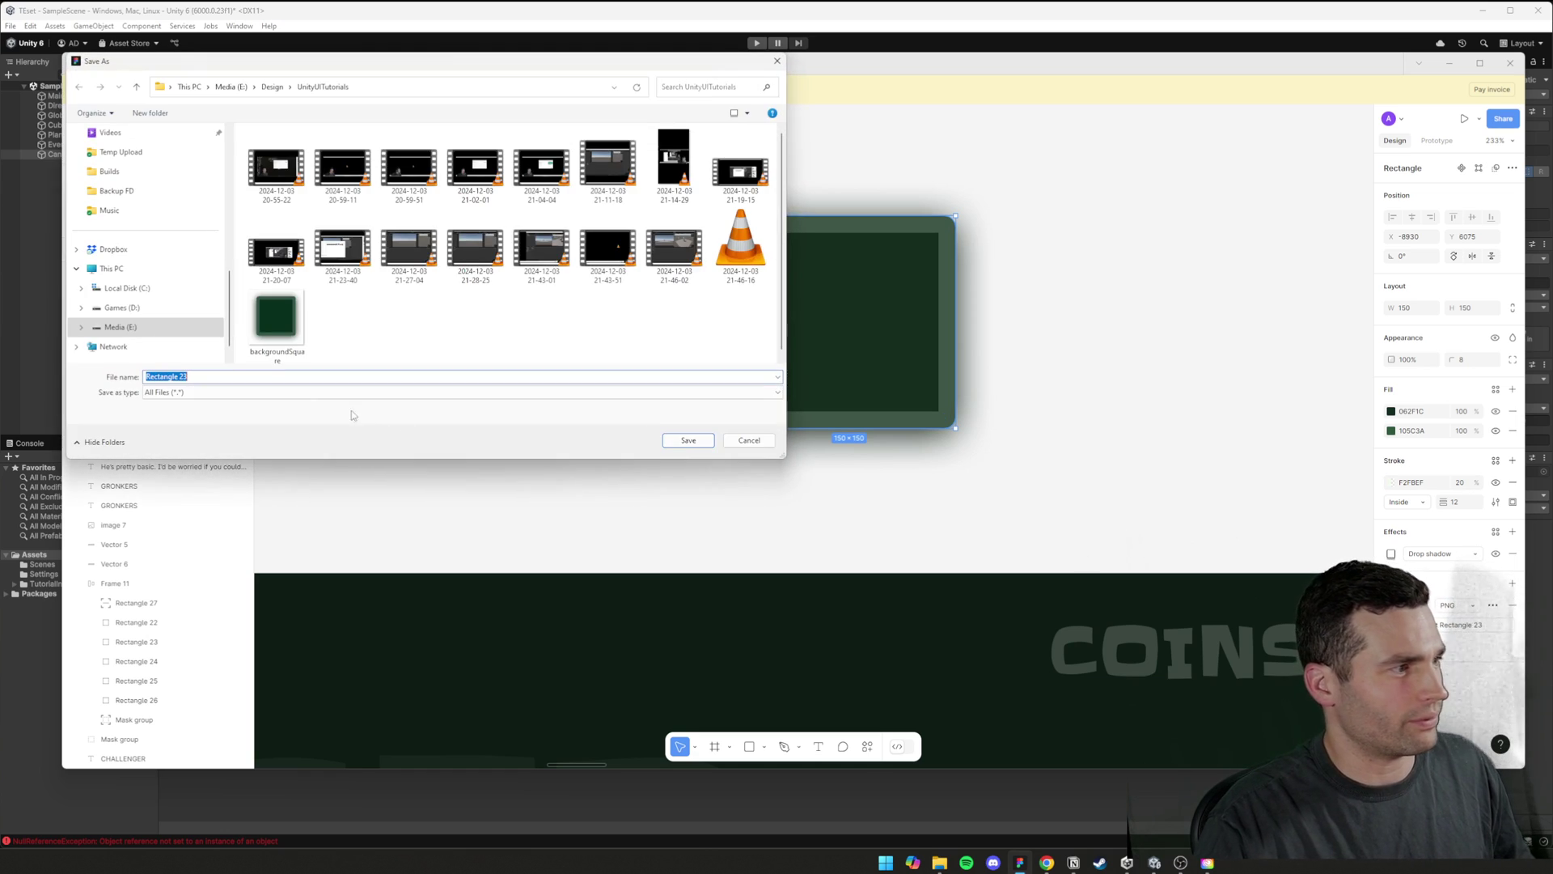
left_click(277, 320)
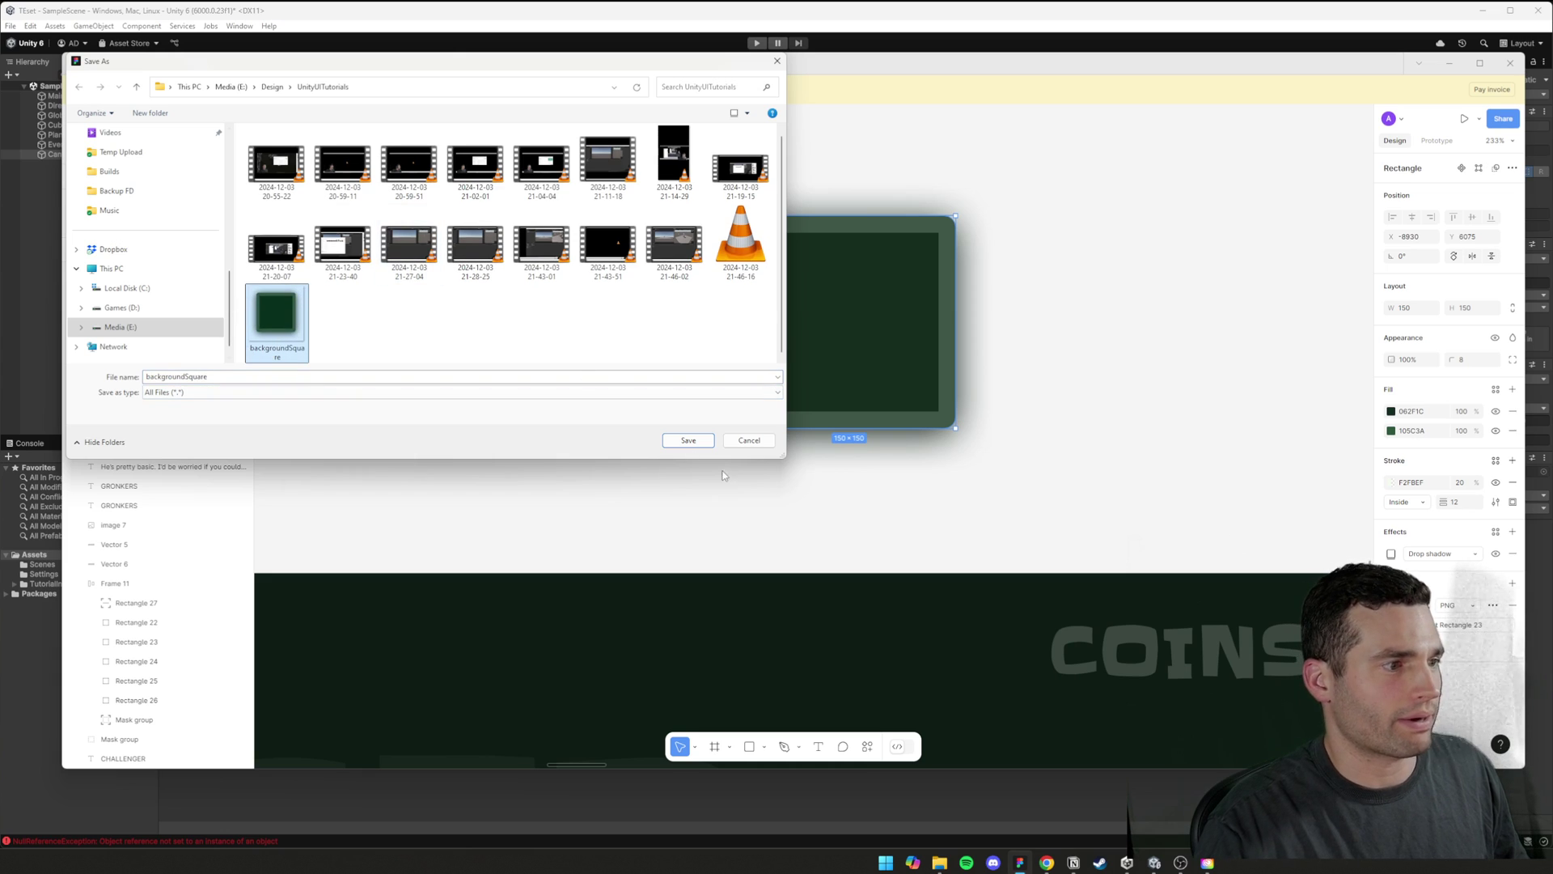
left_click(688, 440)
left_click(1068, 427)
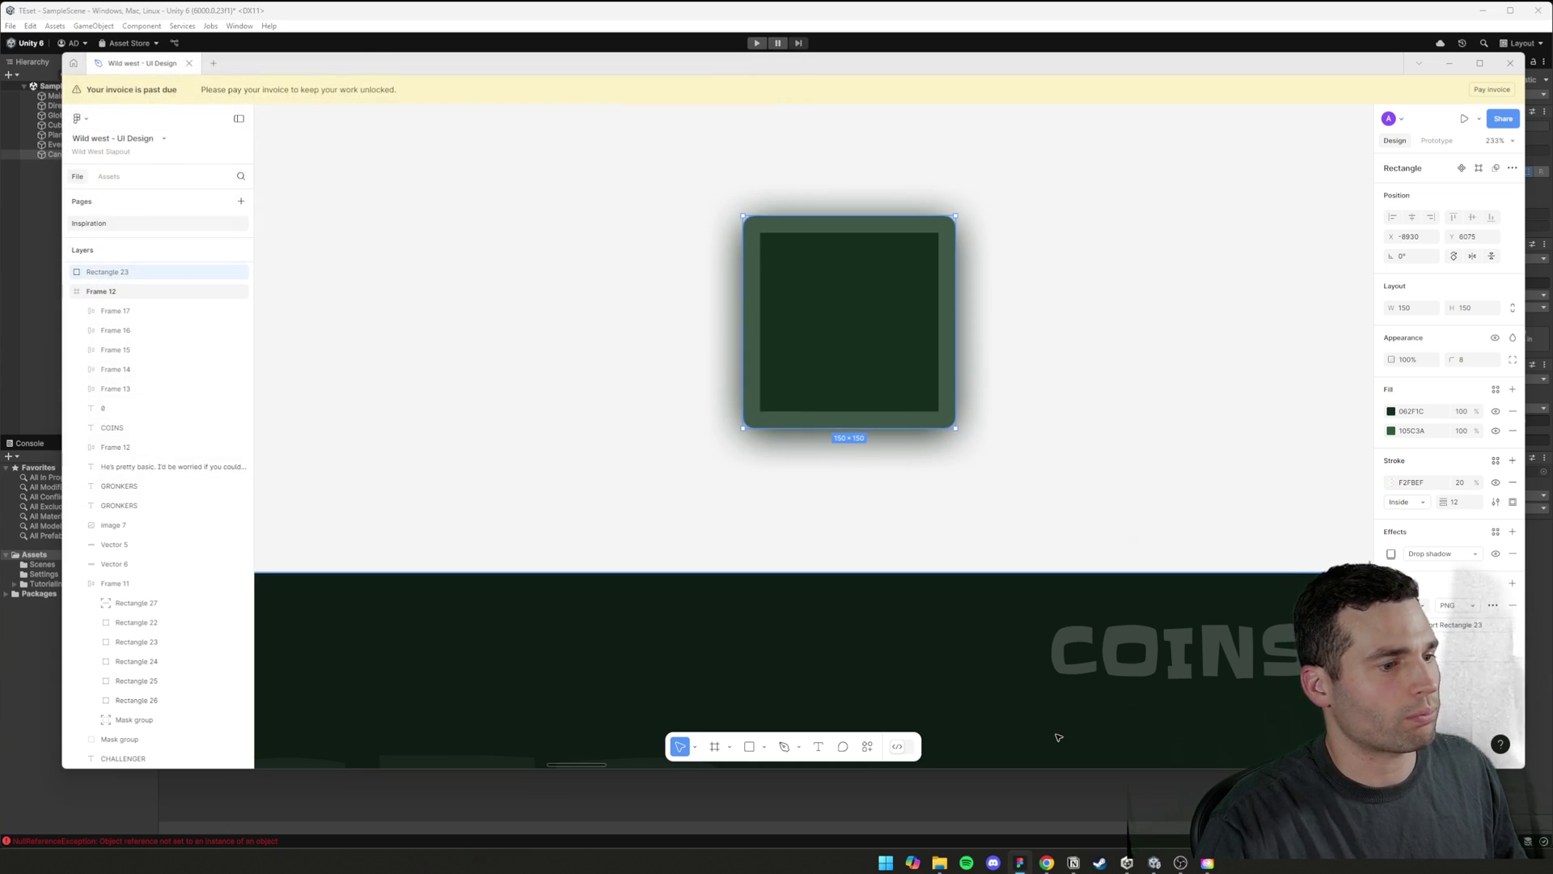
left_click(959, 814)
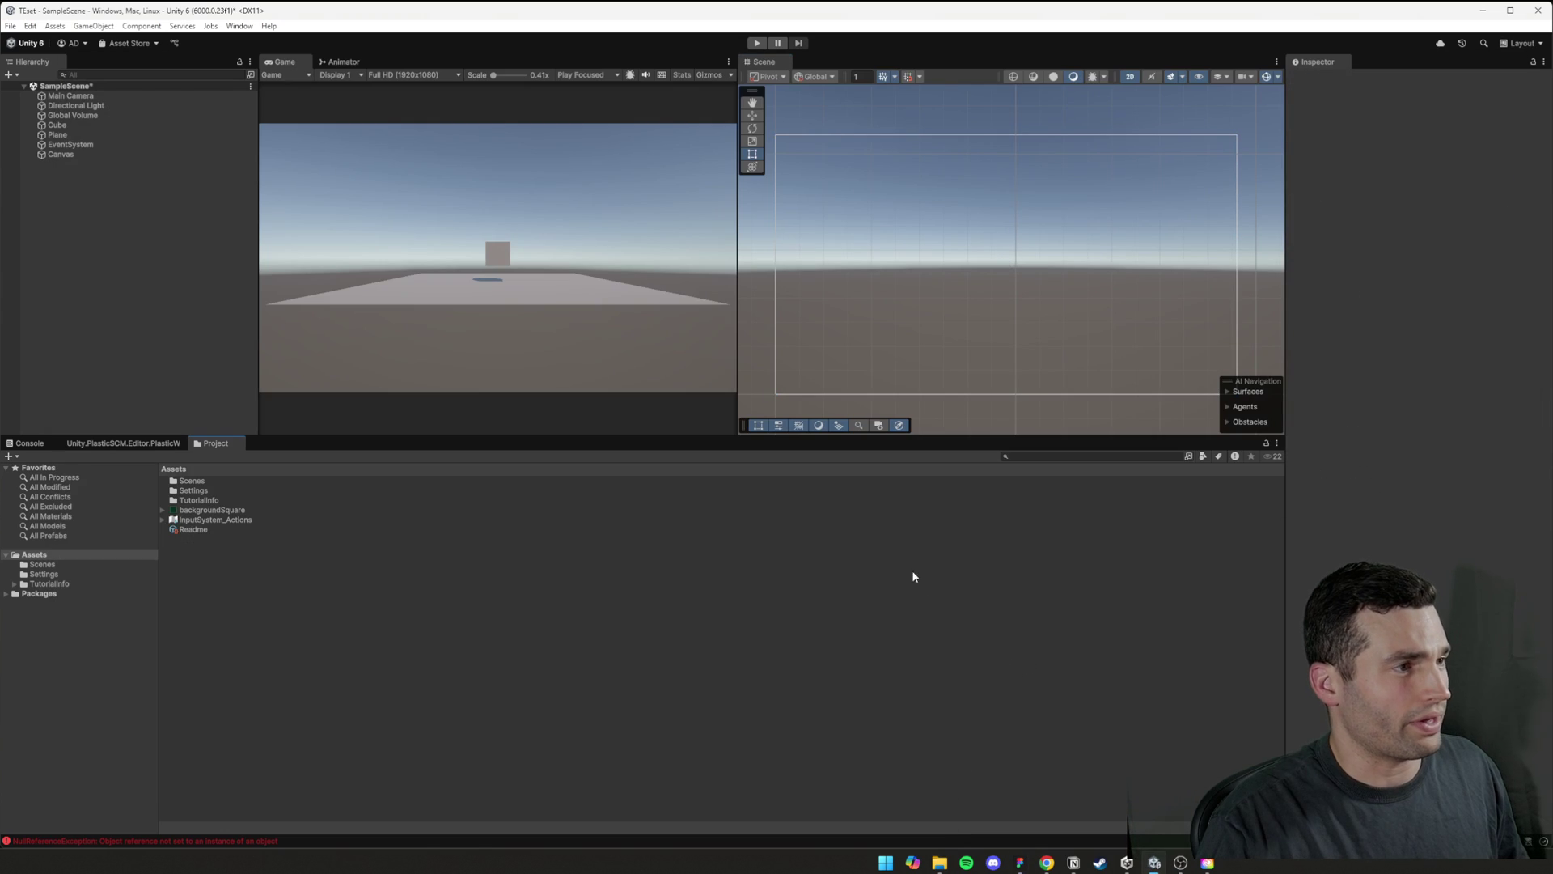
- Import the exported backgroundSquare PNG from Explorer into Assets as backgroundSquare 1
mouse_move(945, 859)
left_click(914, 805)
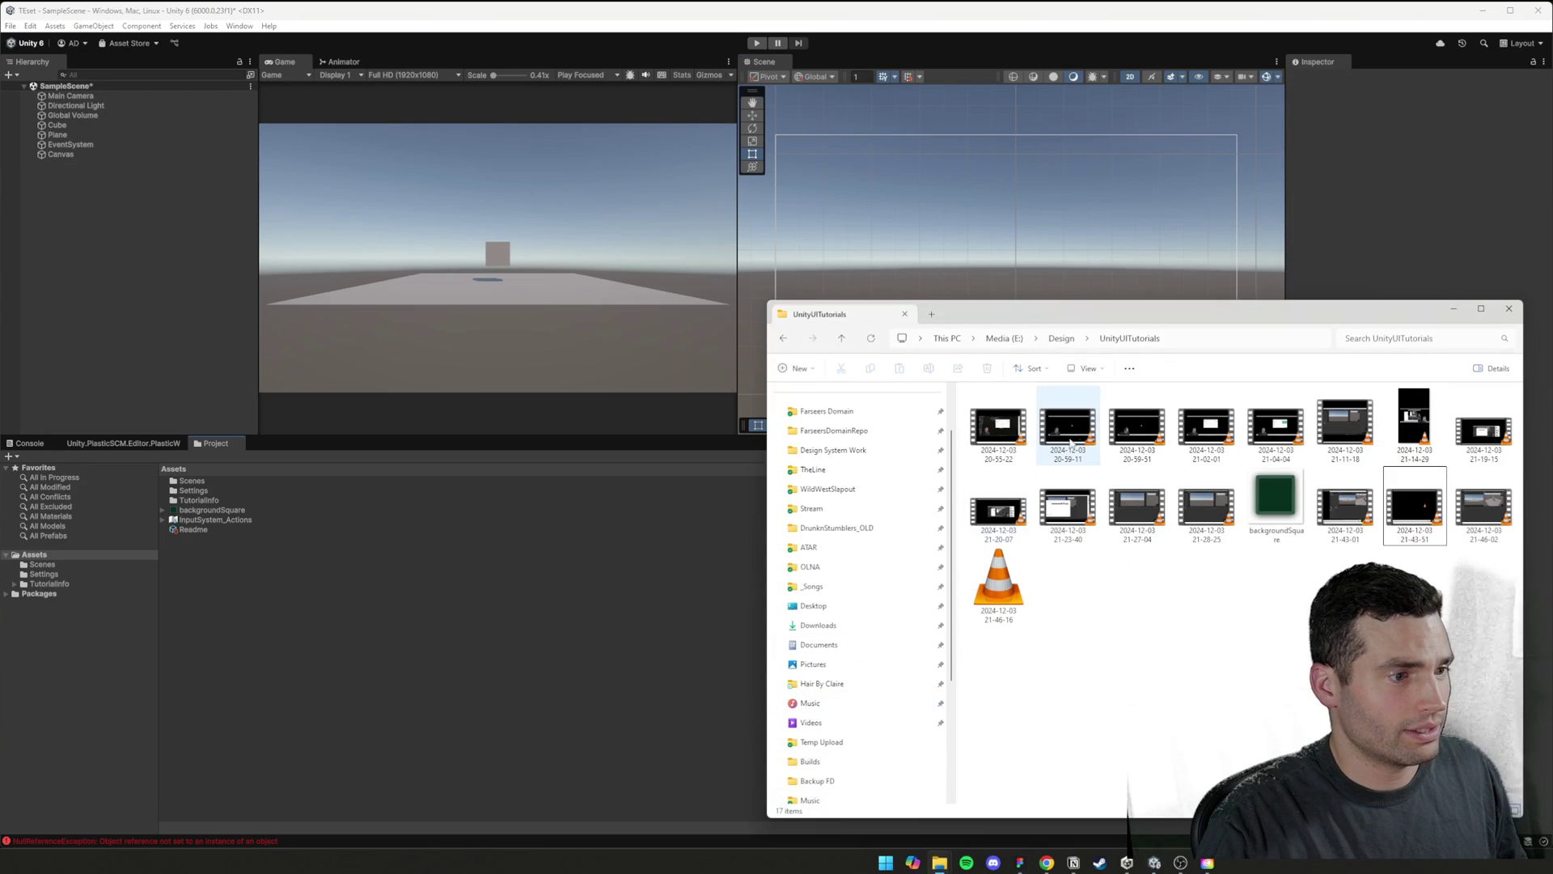
left_click(1282, 506)
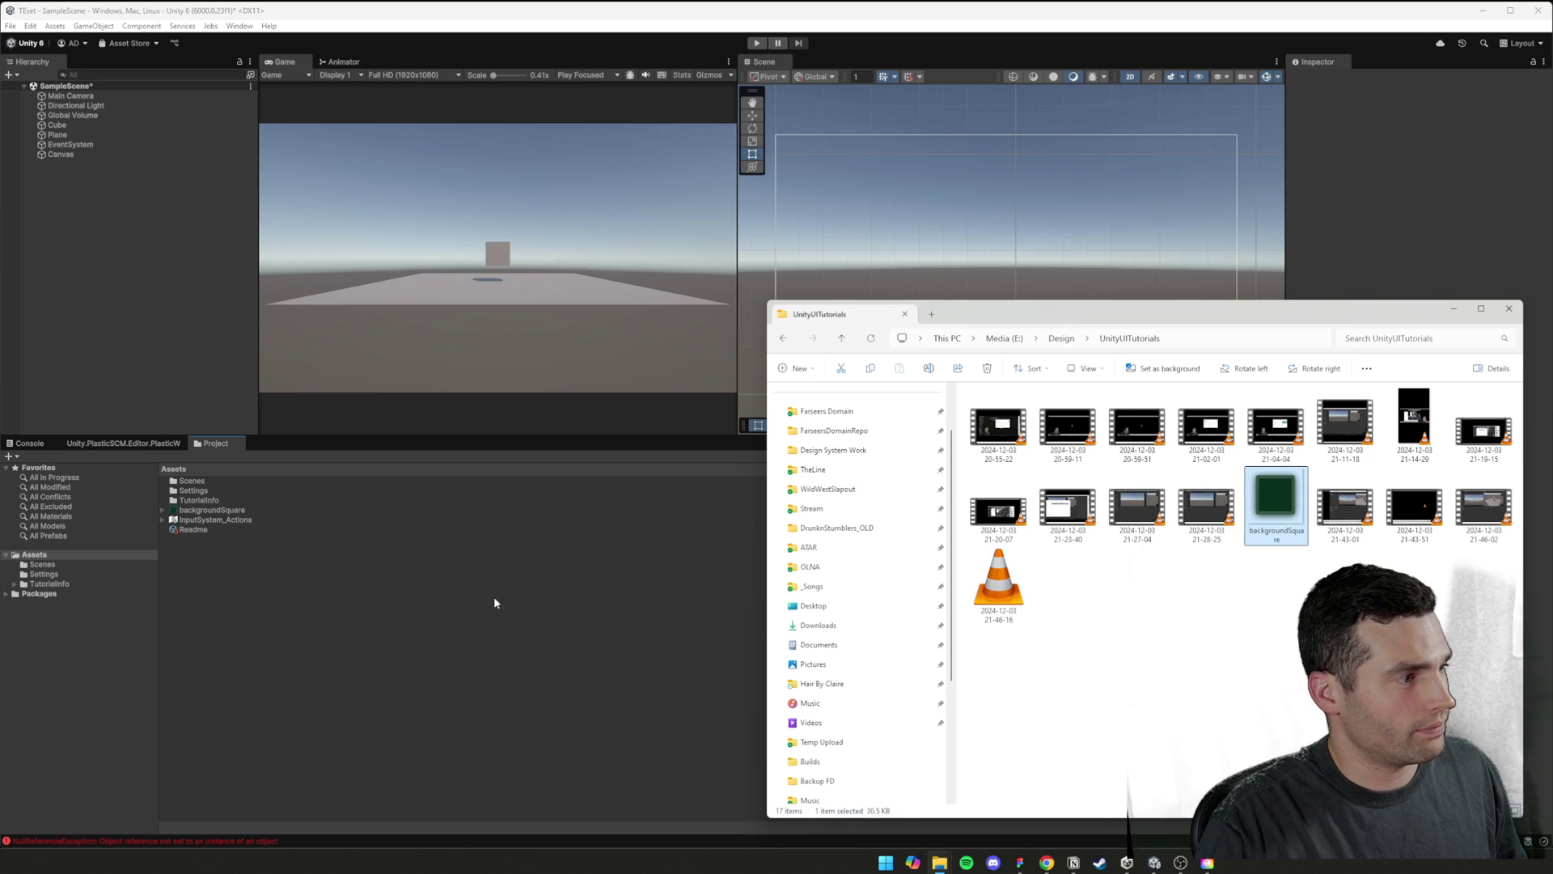
left_click(480, 653)
left_click(213, 519)
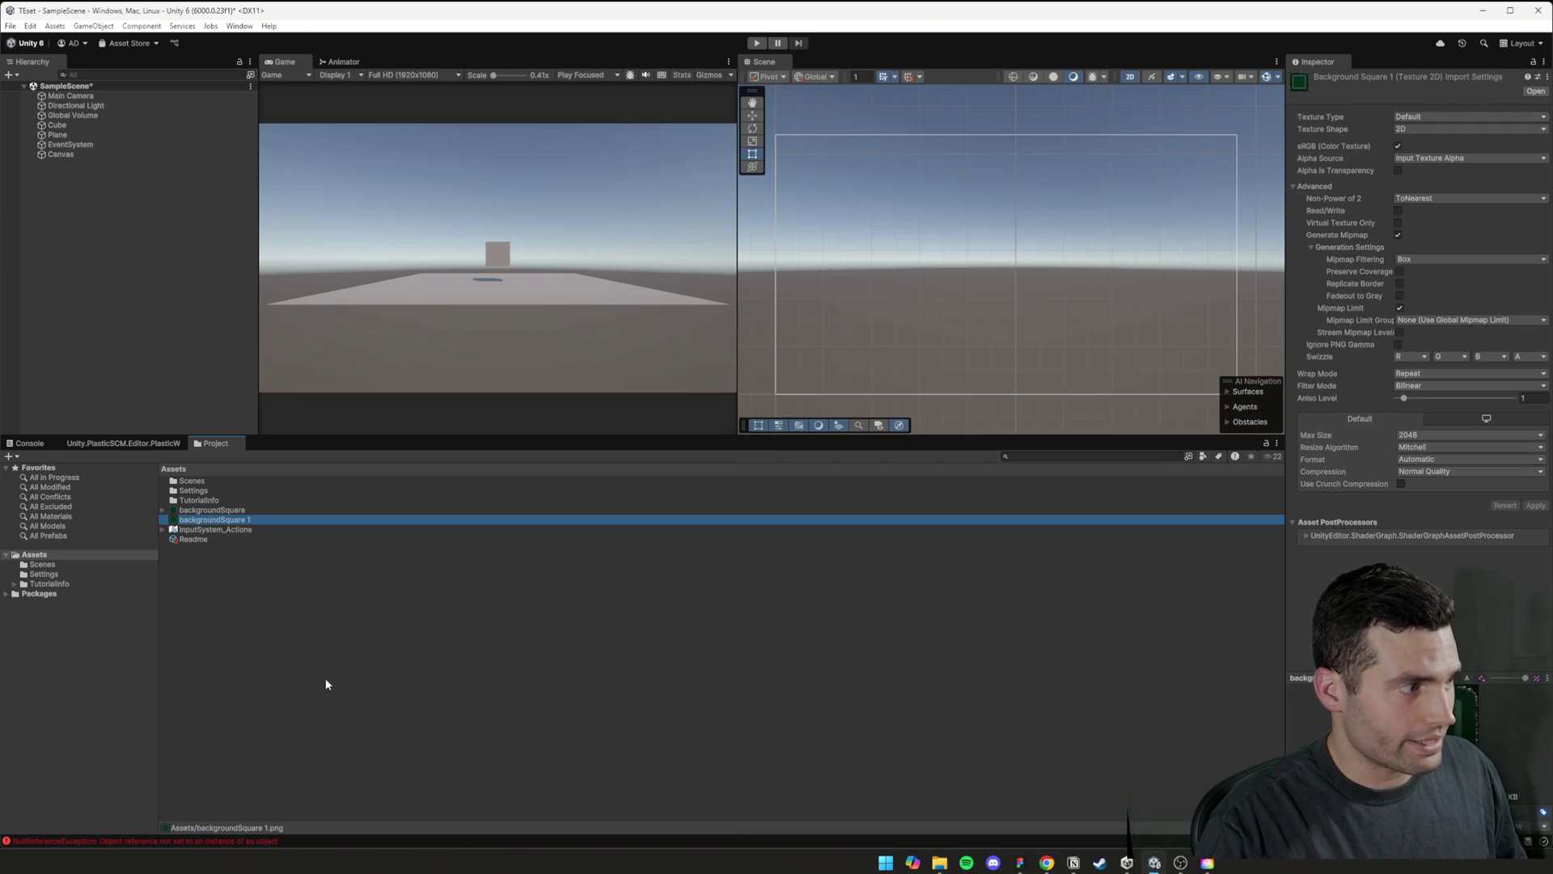
- Delete the old backgroundSquare asset and rename backgroundSquare 1 to backgroundSquare
left_click(219, 509)
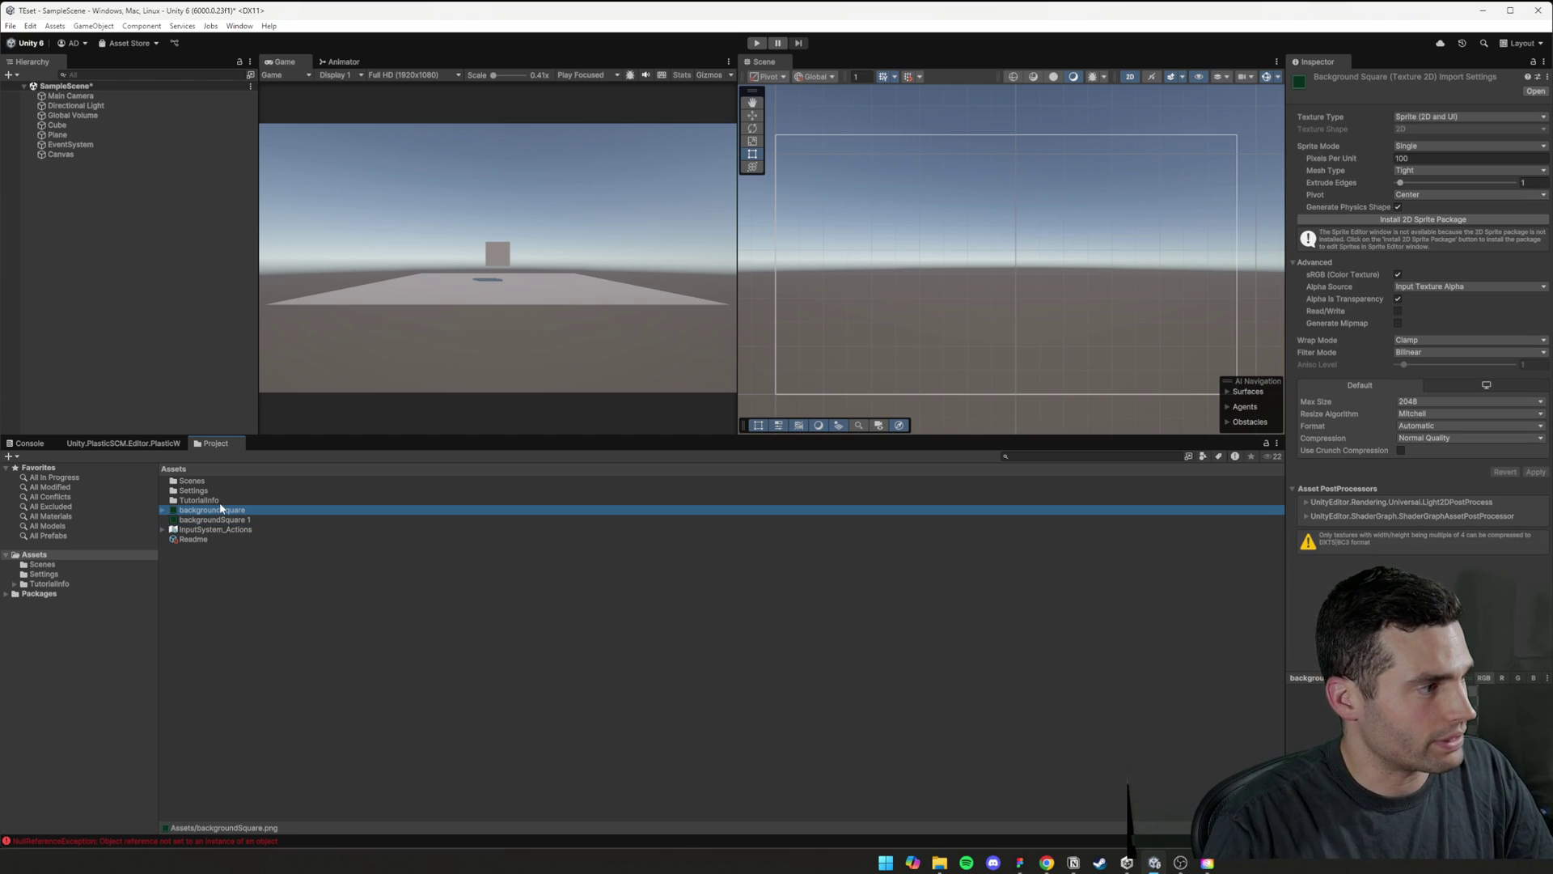
key("Delete")
left_click(811, 456)
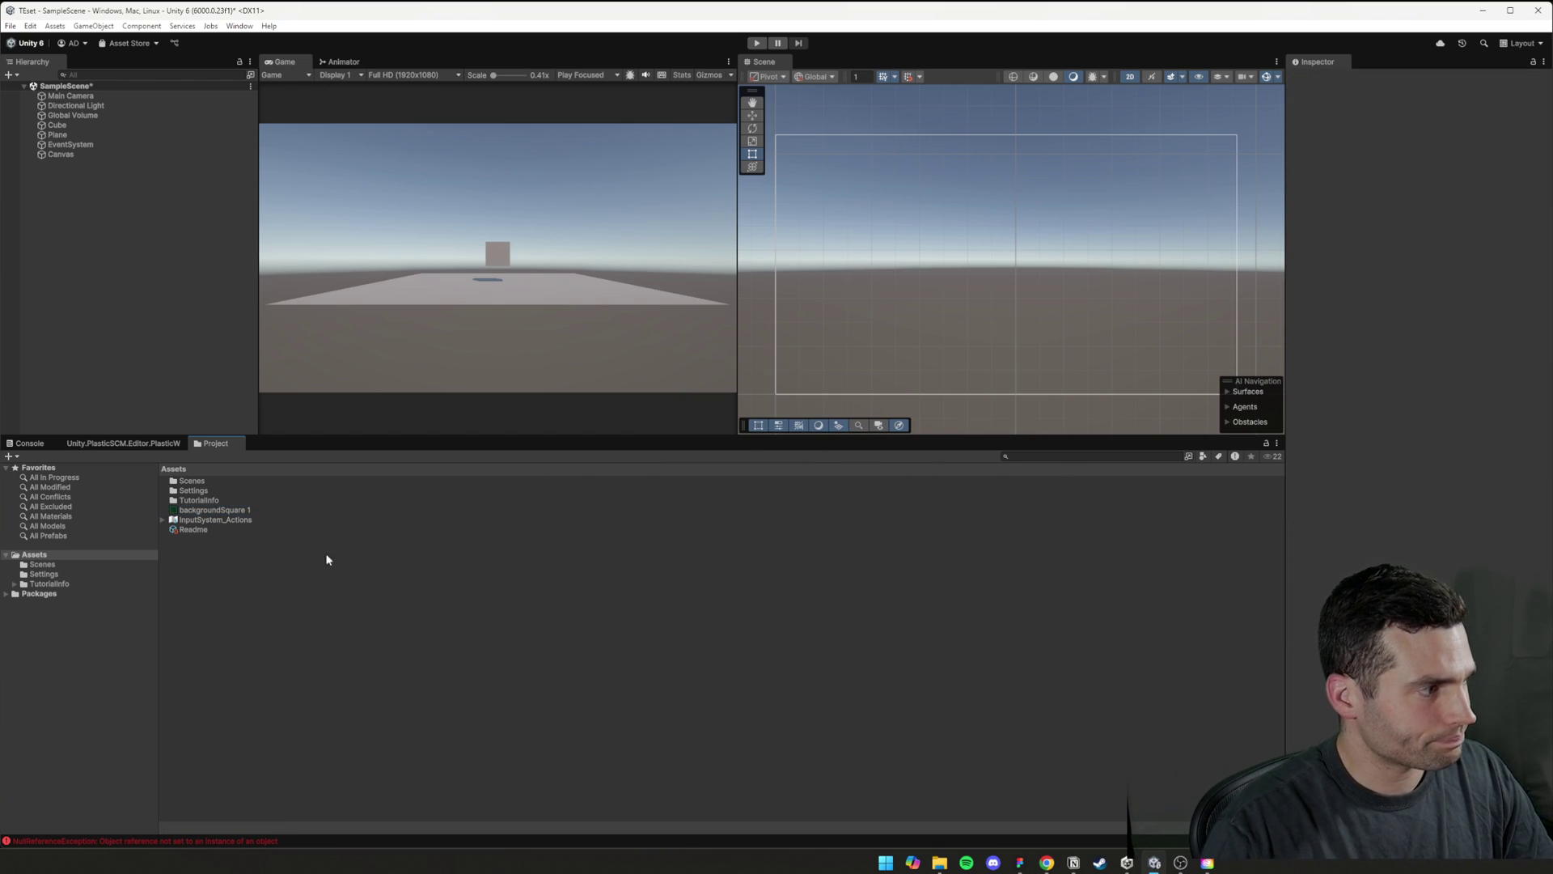
left_click(313, 512)
key("F2")
key("End")
key("BackSpace")
key("BackSpace")
key("Return")
- Set backgroundSquare's Texture Type to Sprite (2D and UI) with Sprite Mode Single
left_click_drag(224, 510, 895, 241)
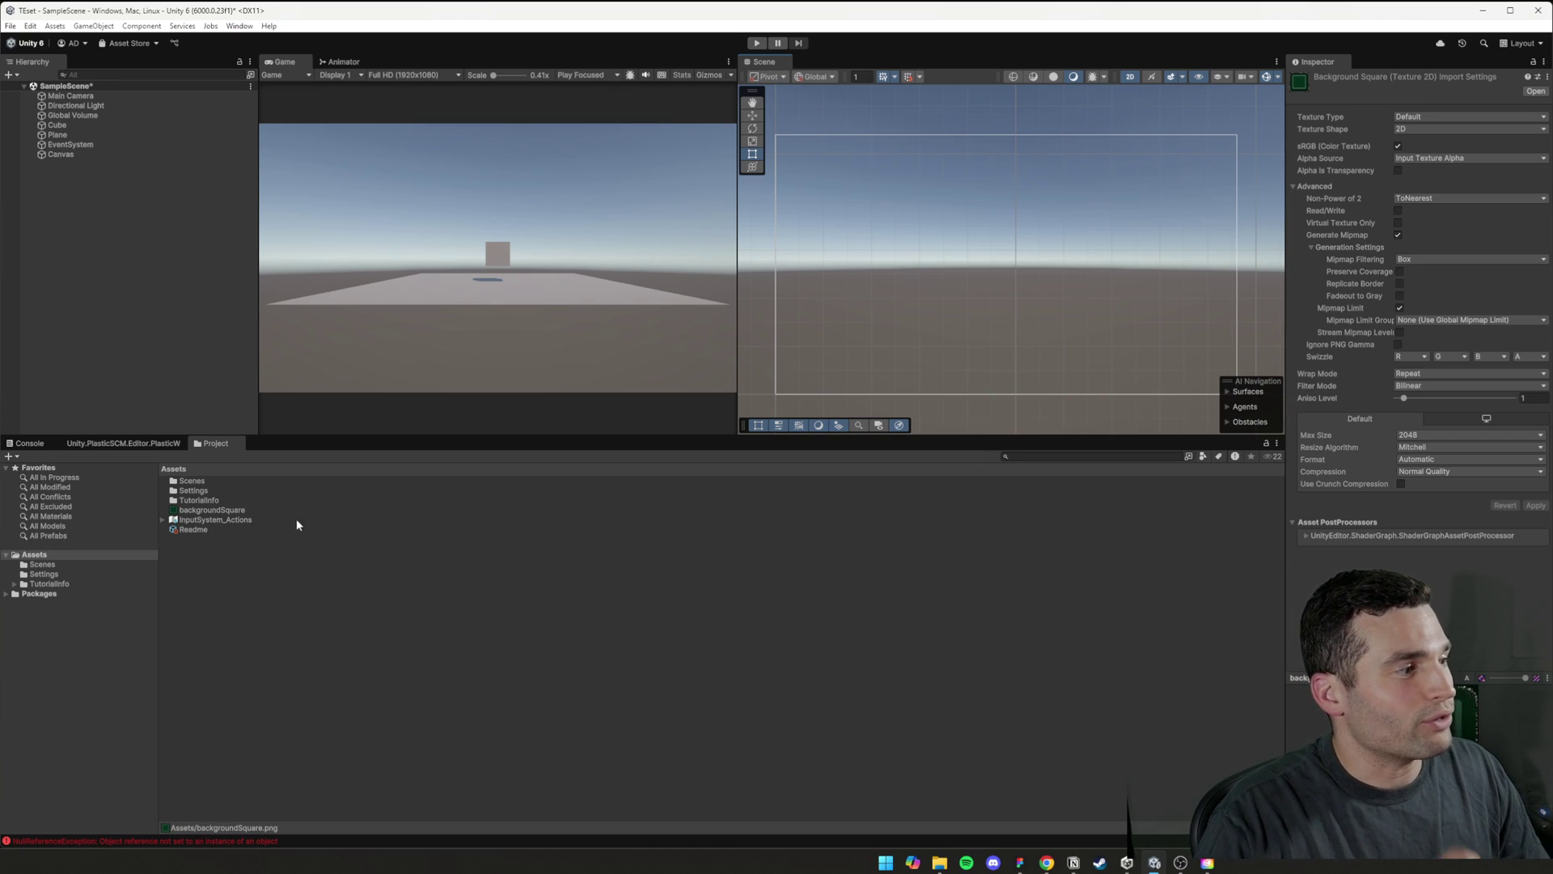
left_click(233, 511)
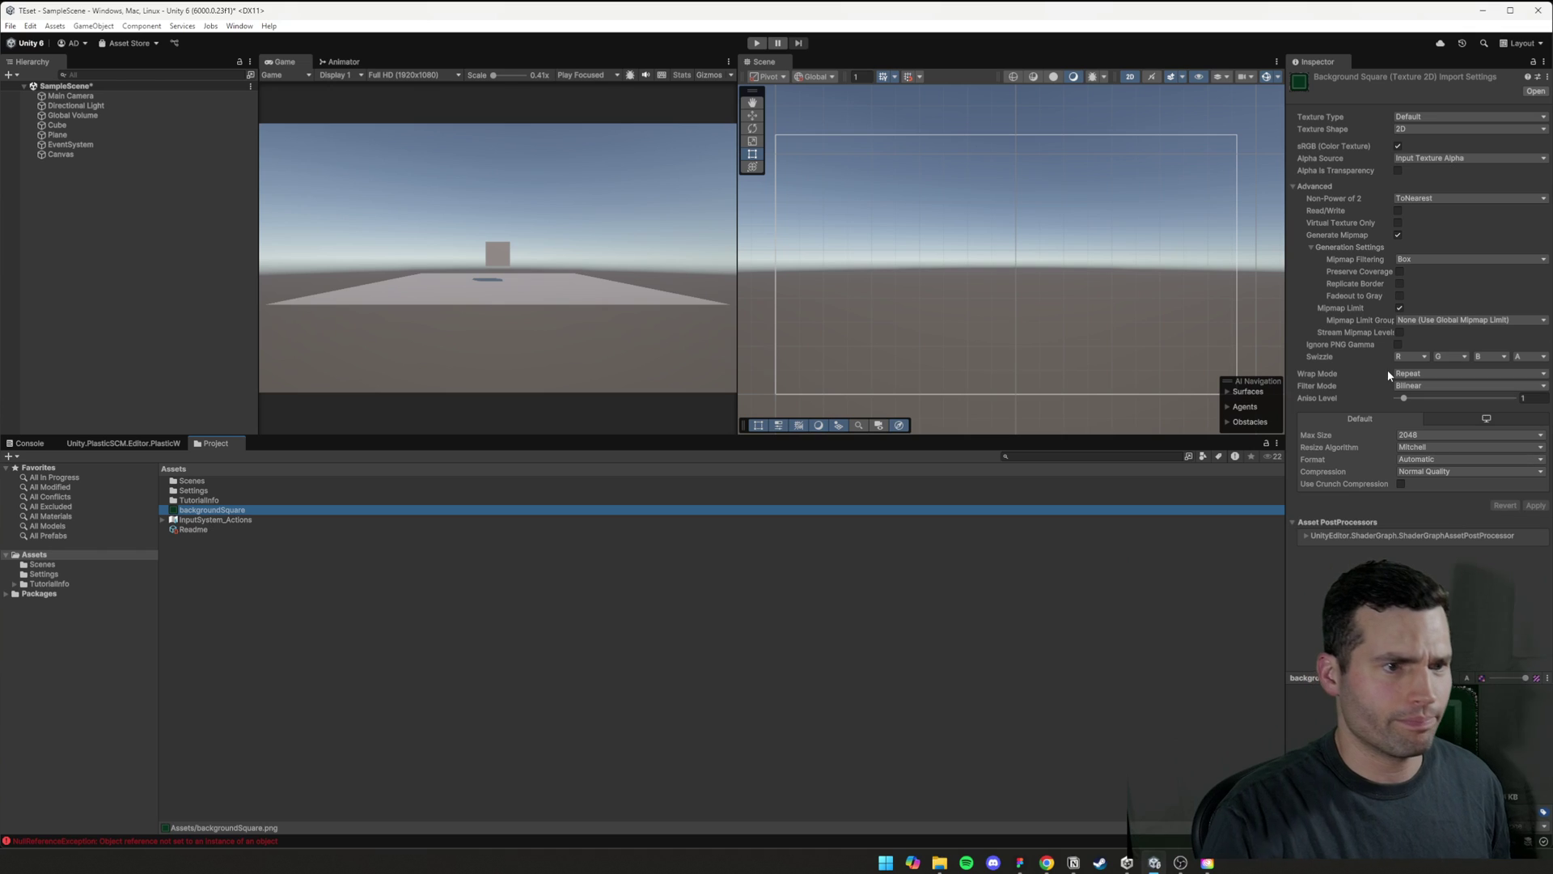
left_click(1424, 119)
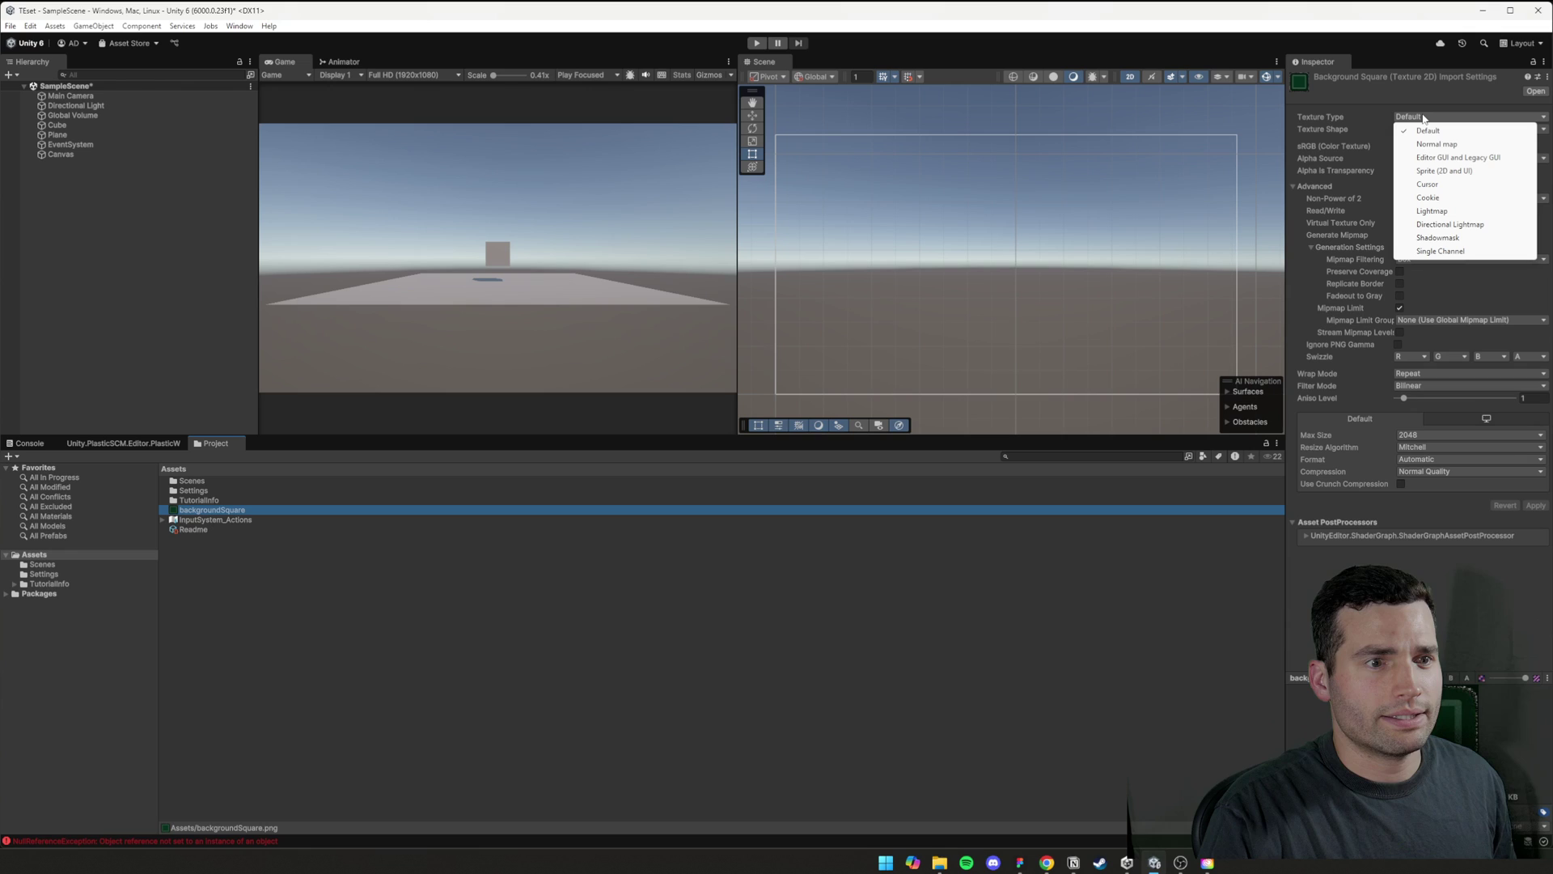
left_click(1448, 170)
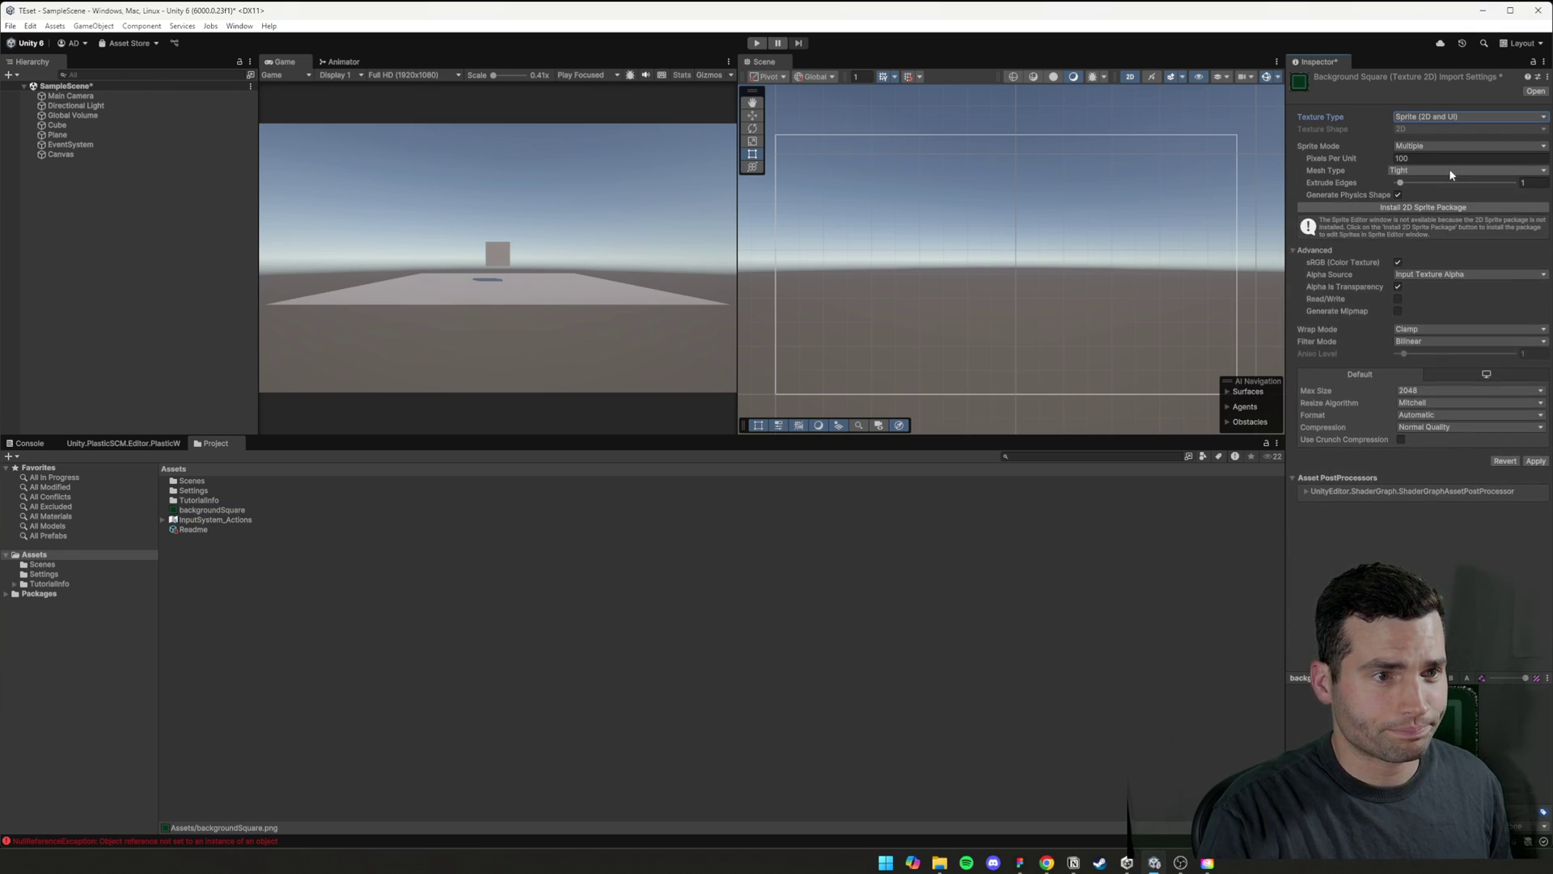
left_click(1424, 146)
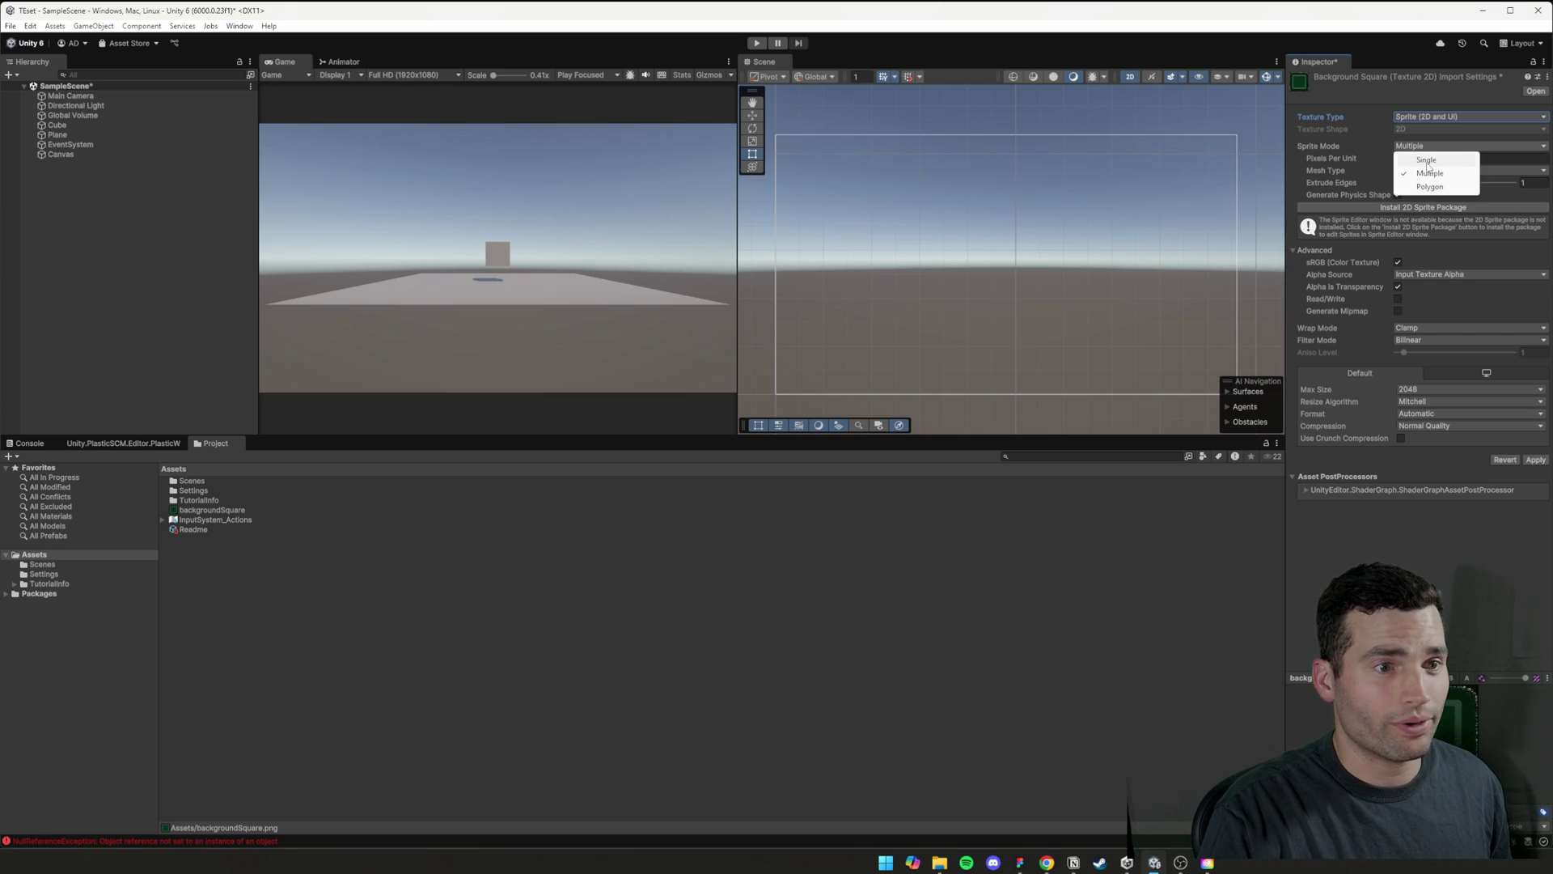
left_click(1427, 159)
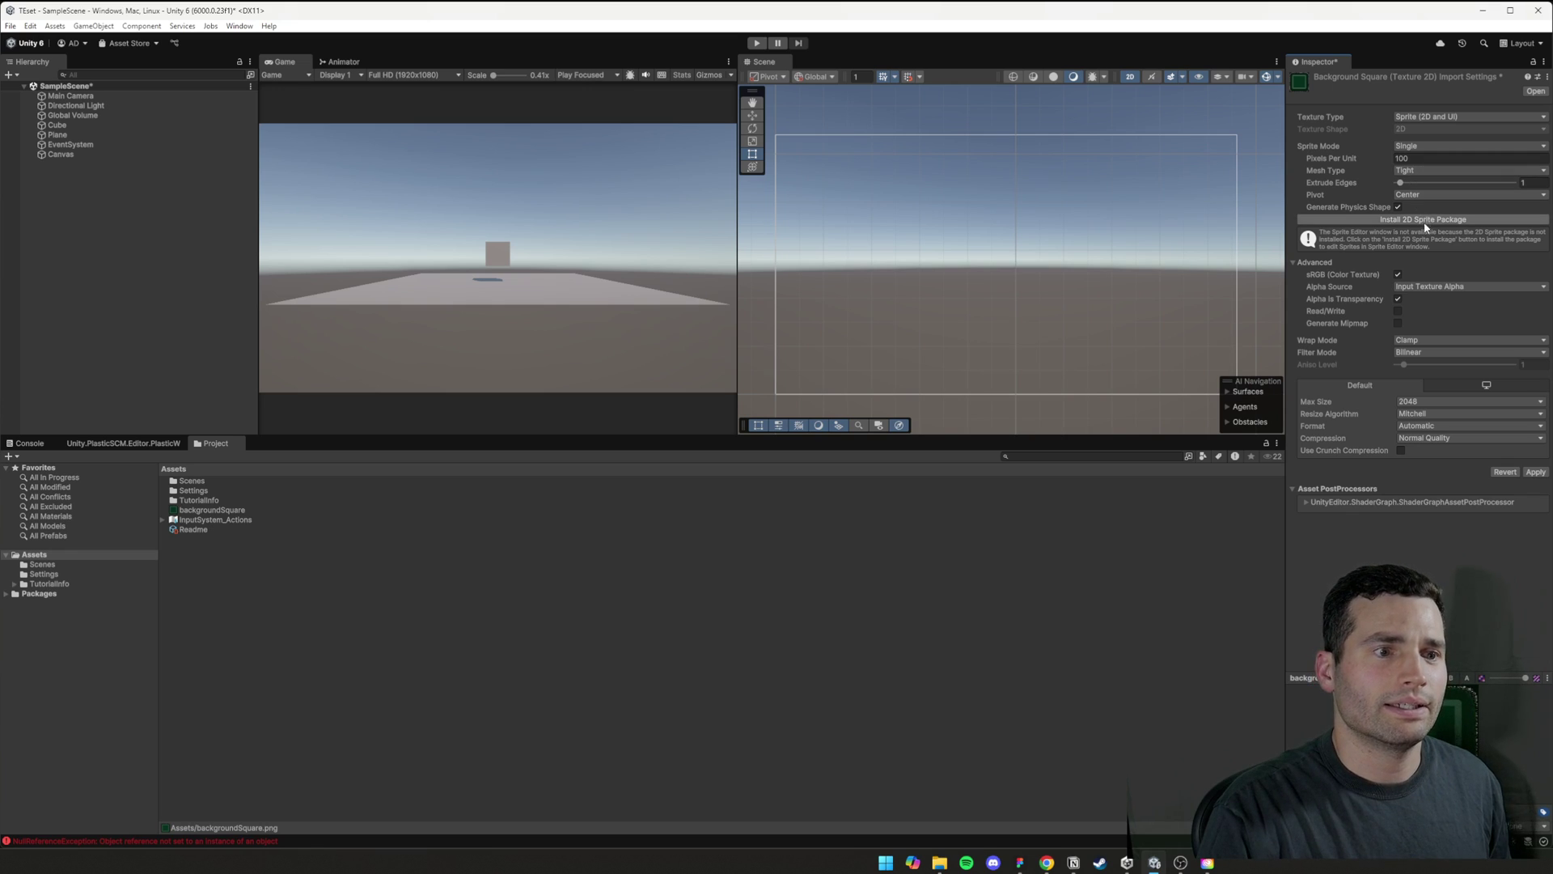
left_click(1536, 472)
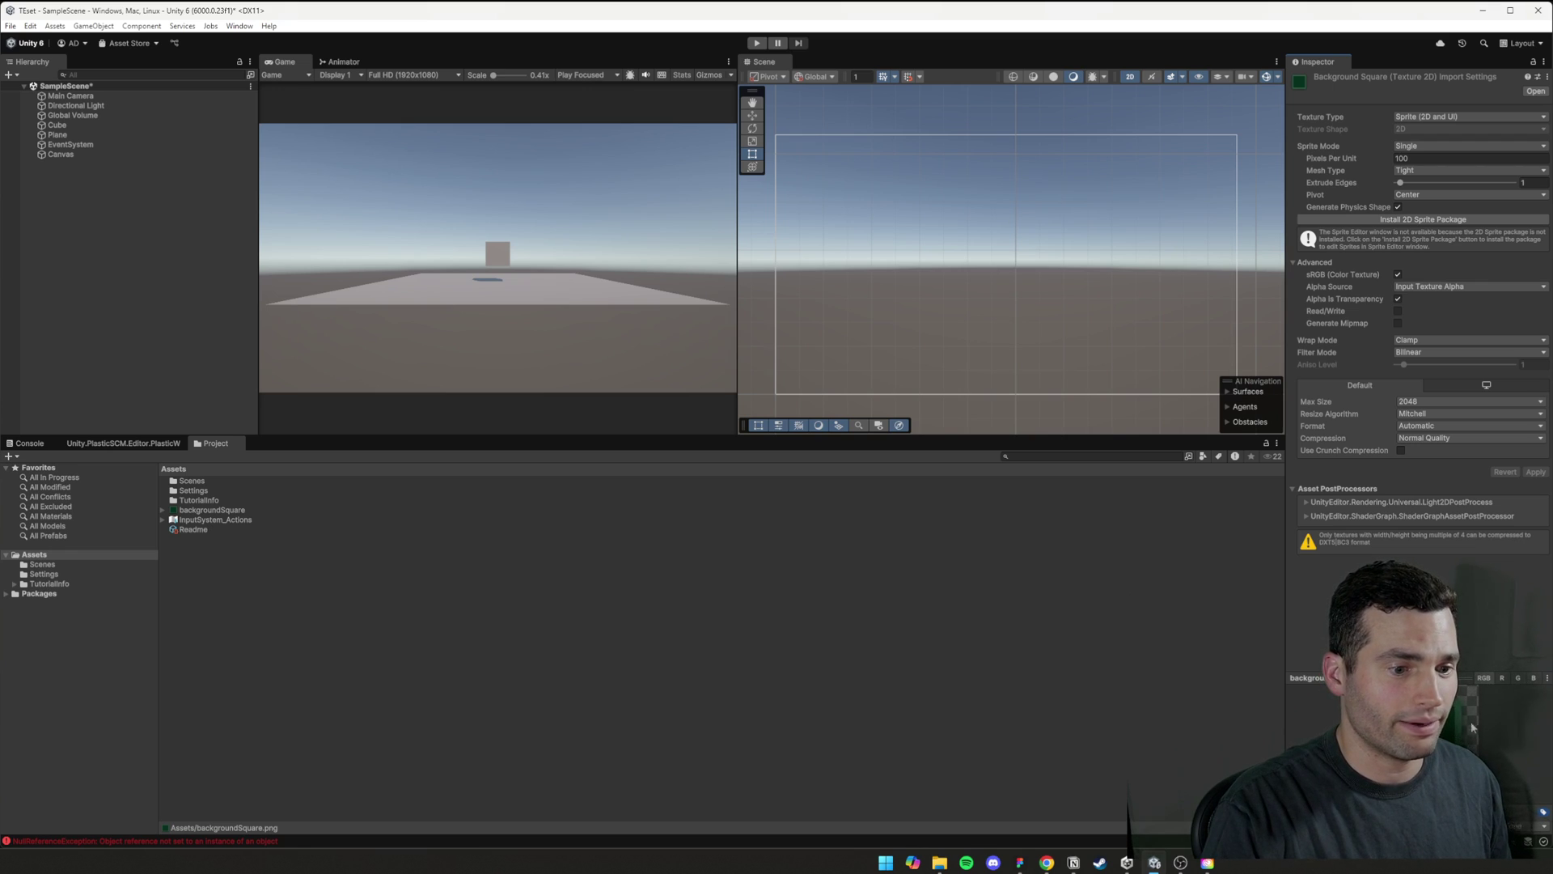
left_click(1398, 298)
left_click(1535, 472)
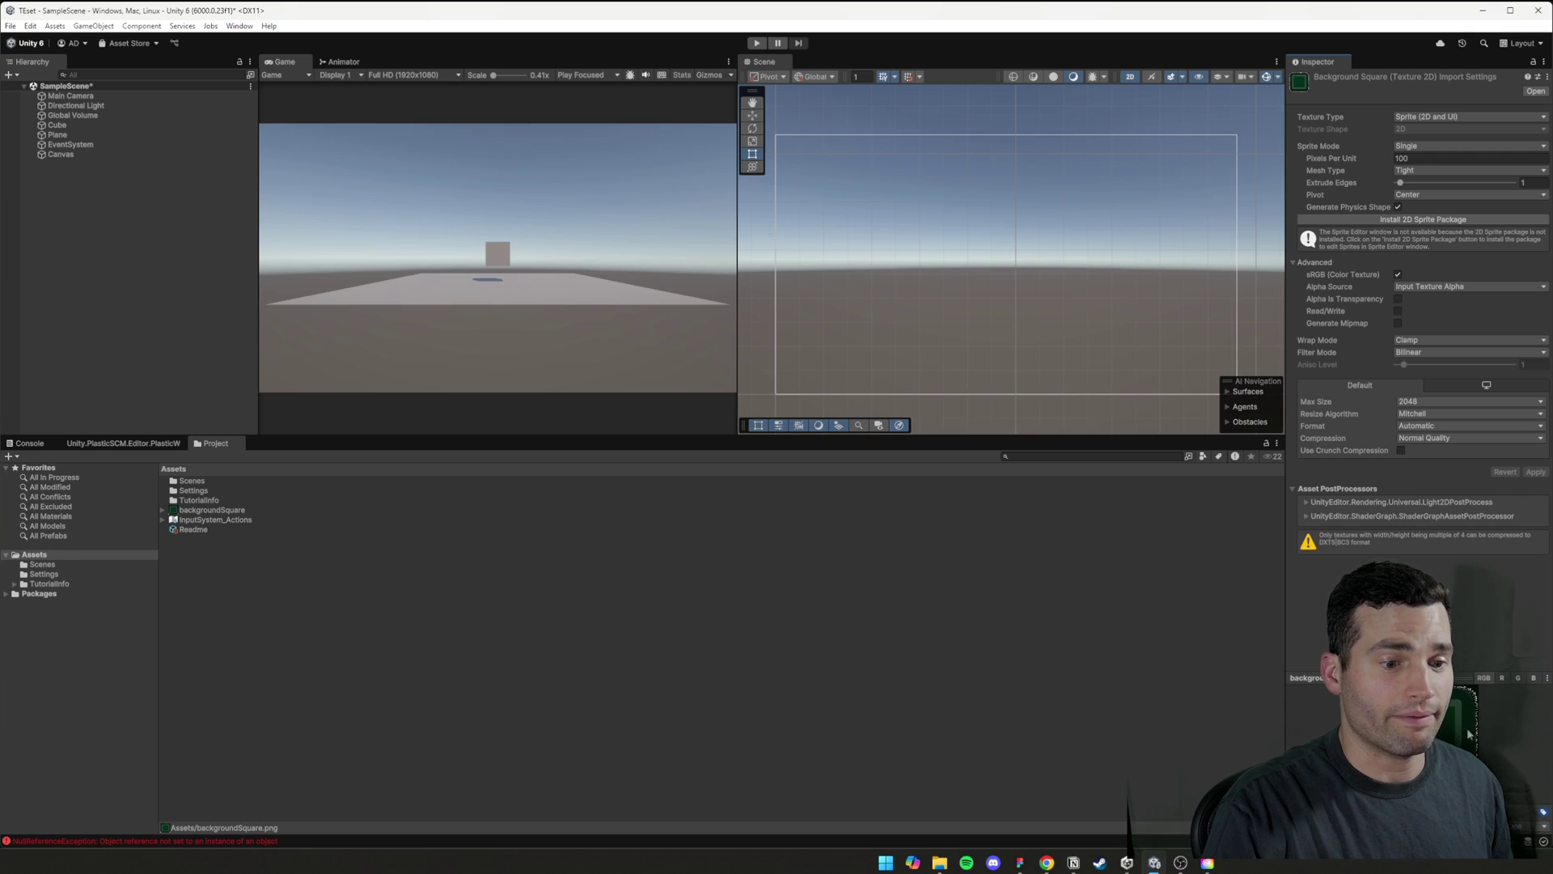
left_click(1398, 298)
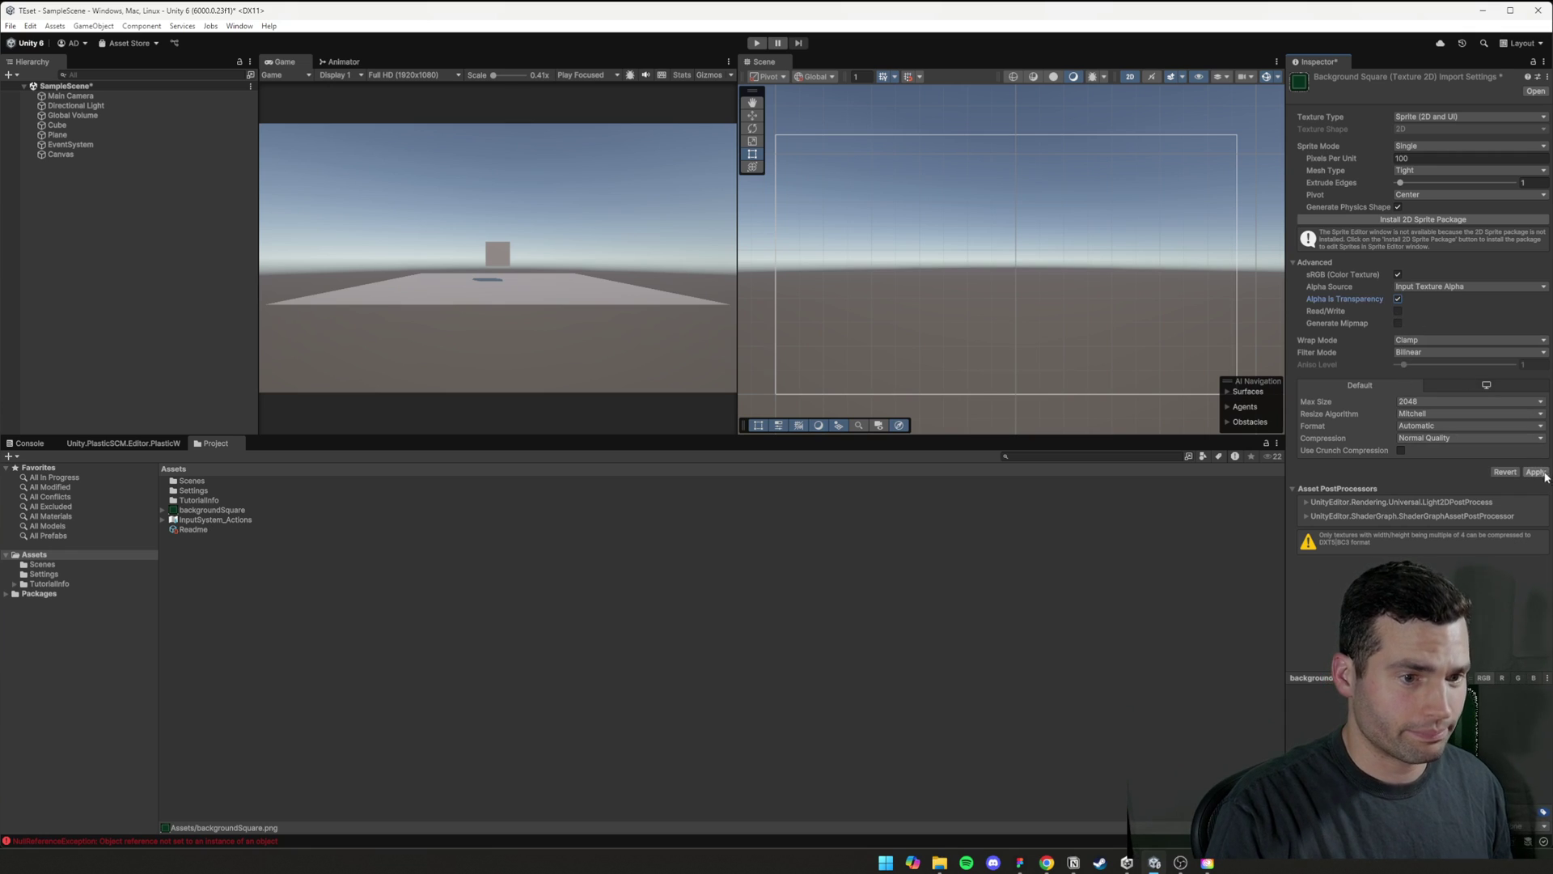
left_click(1534, 472)
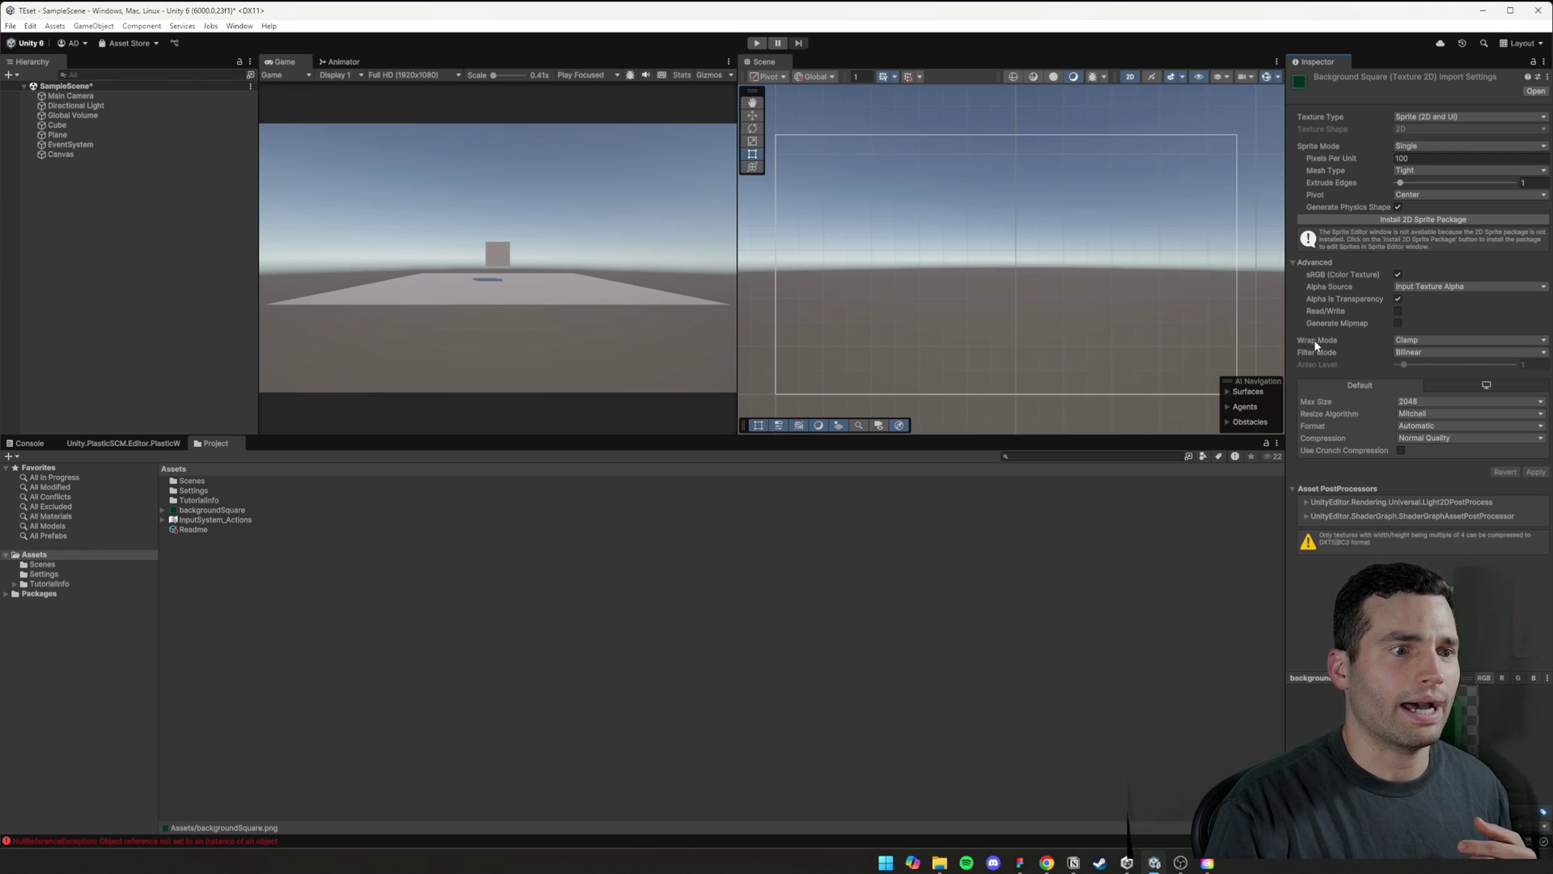
left_click(1418, 341)
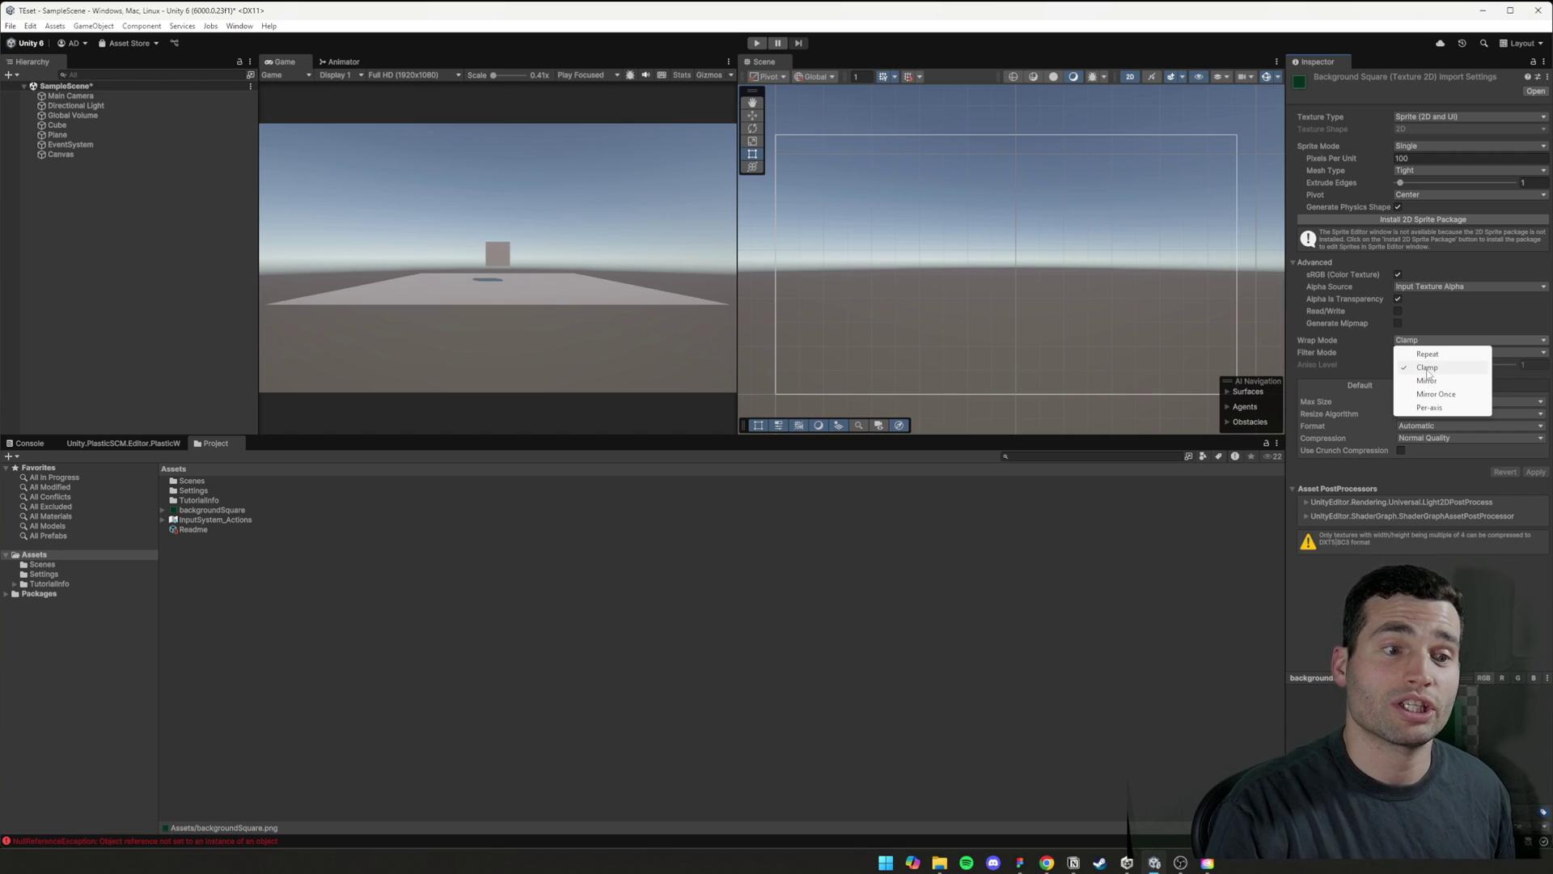
left_click(1427, 369)
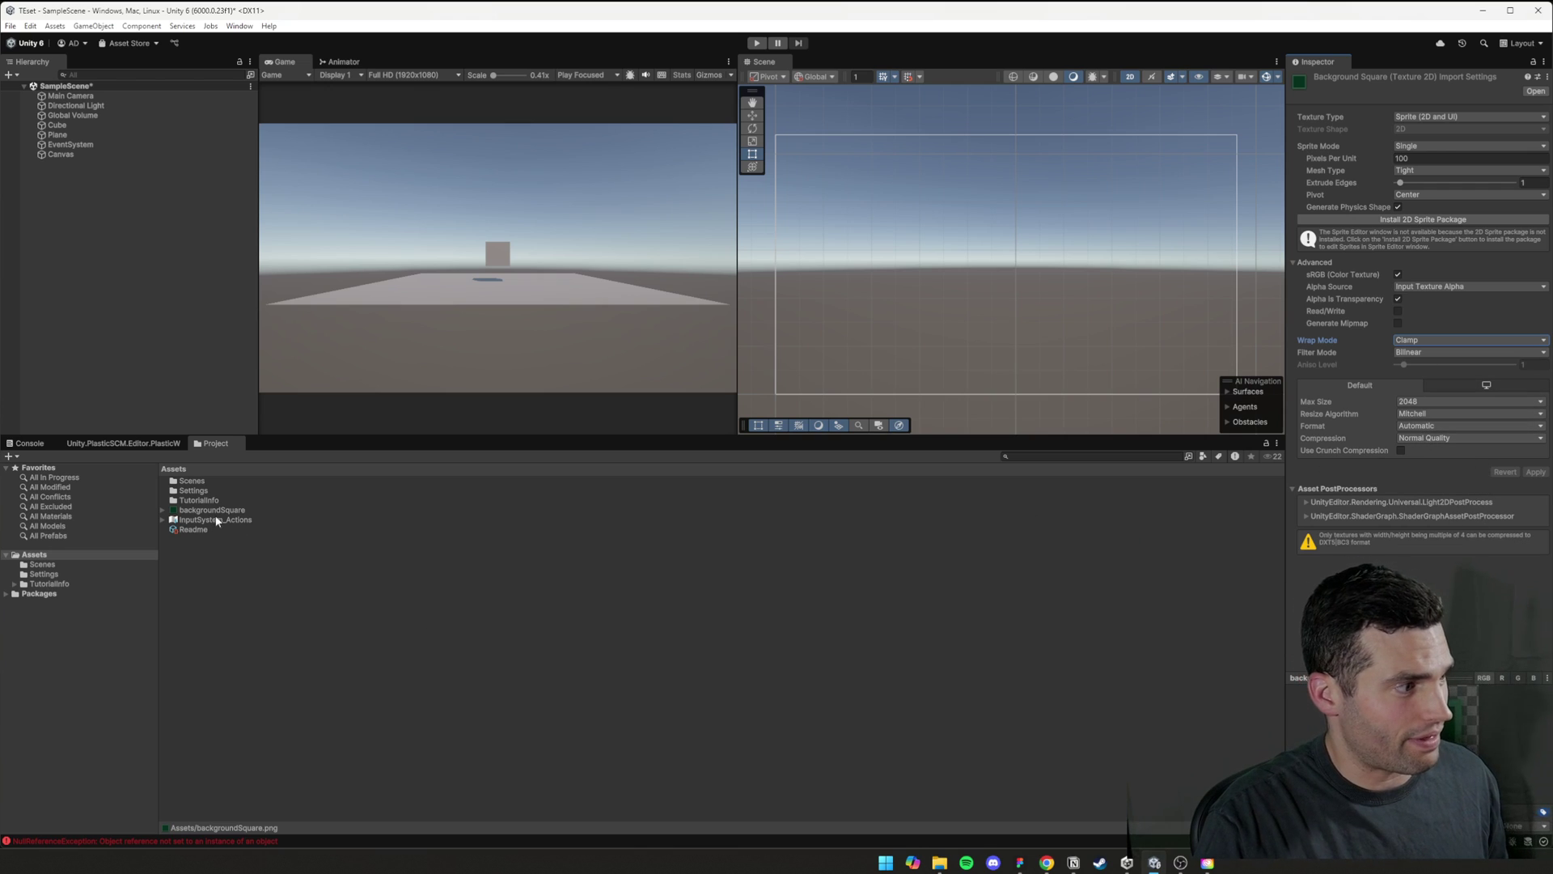
- Drop backgroundSquare into the Scene, delete the resulting object, and select the Canvas
left_click_drag(212, 510, 948, 280)
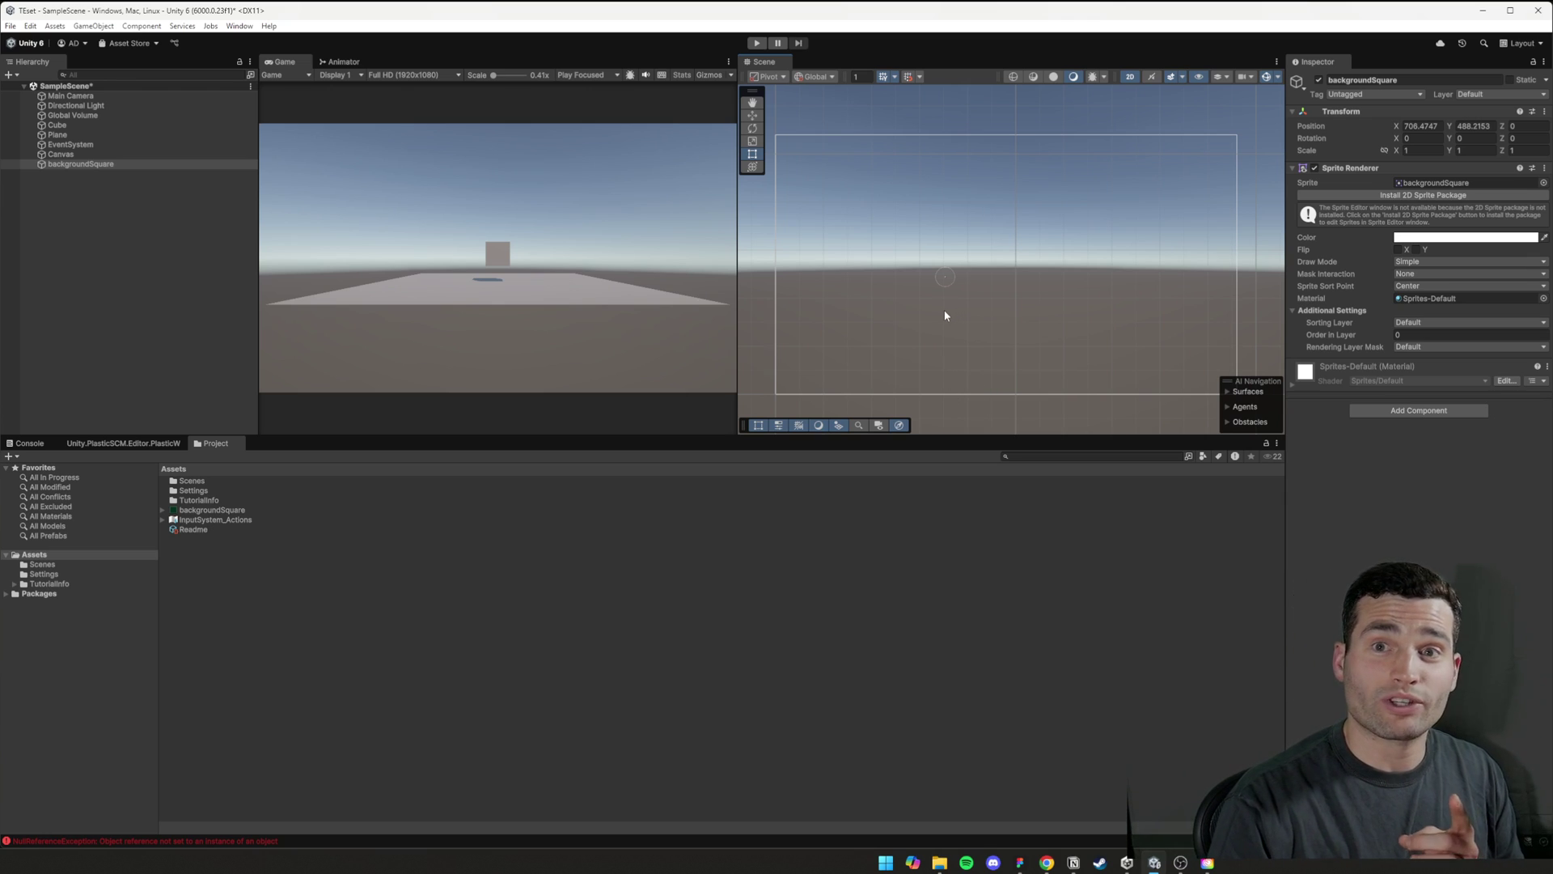
key("Delete")
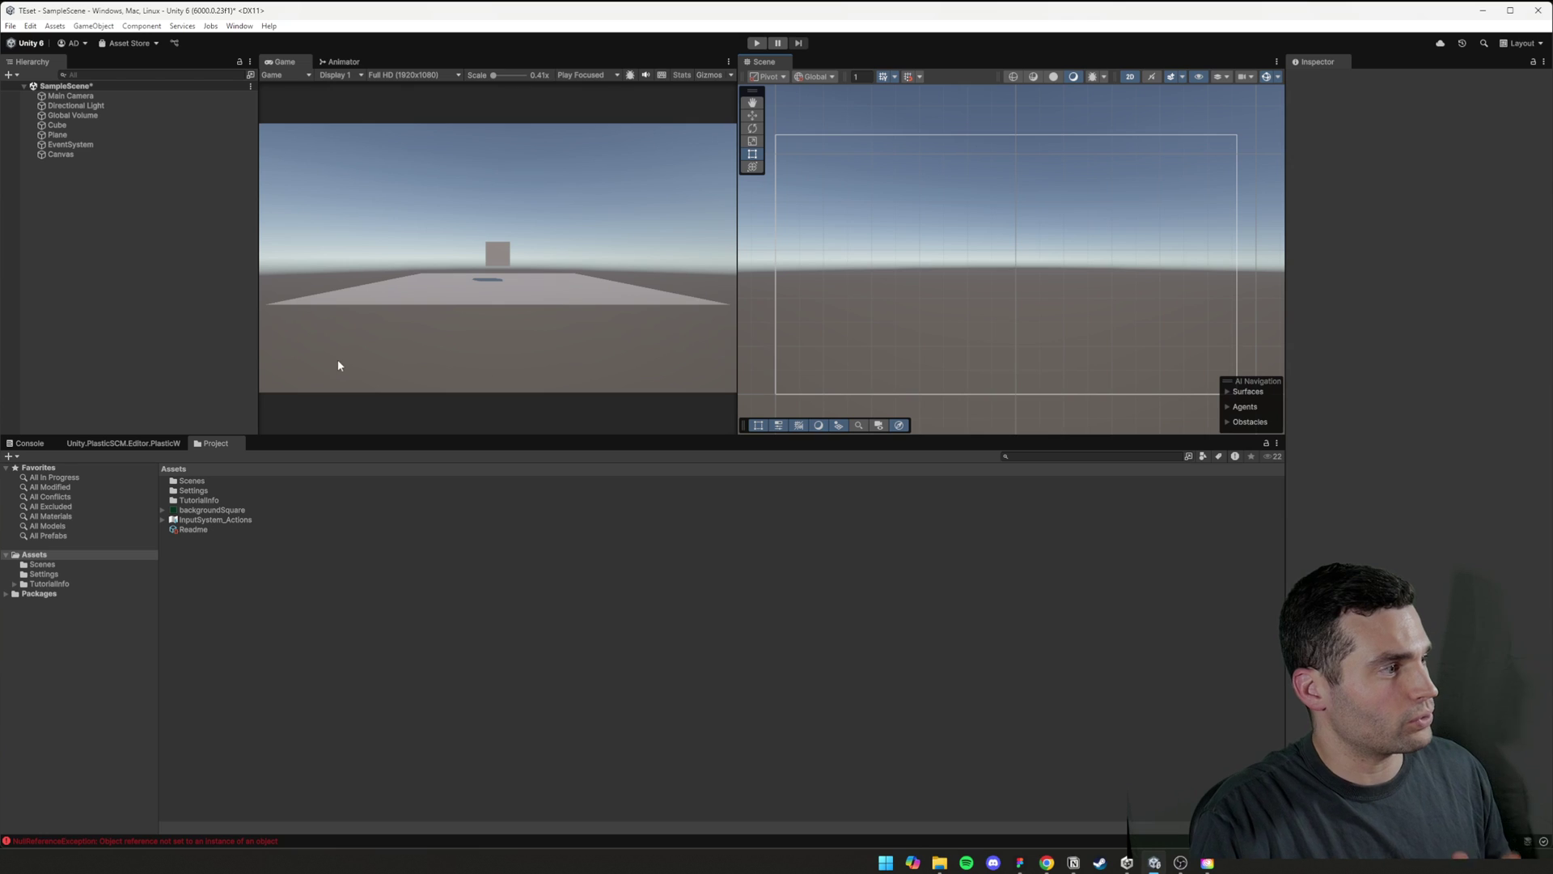
left_click(69, 156)
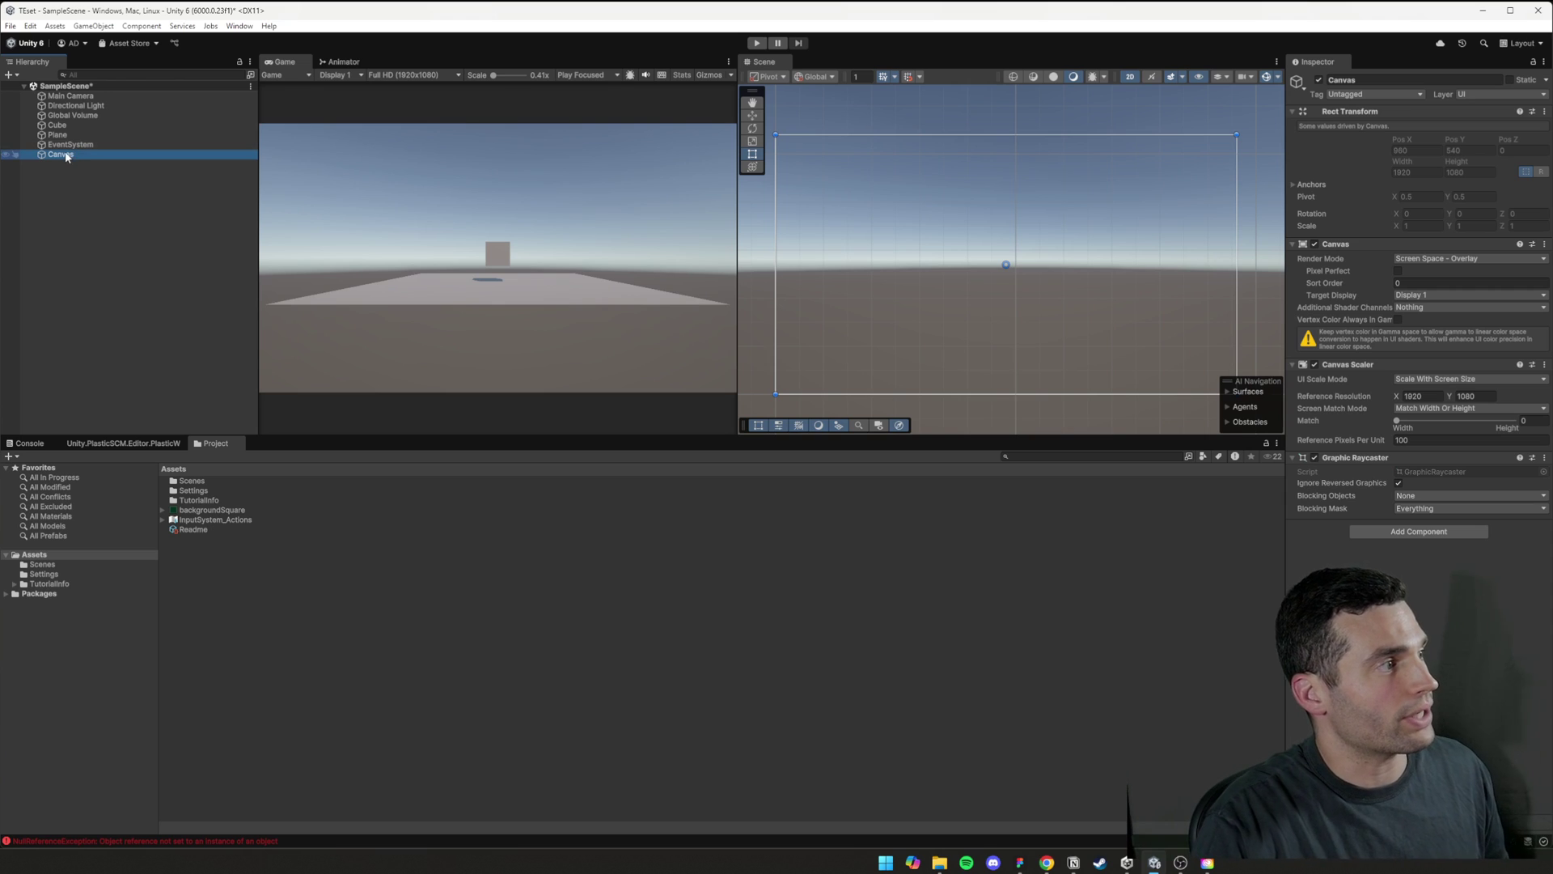
- Add a UI Image under the Canvas from the Canvas context menu
right_click(68, 156)
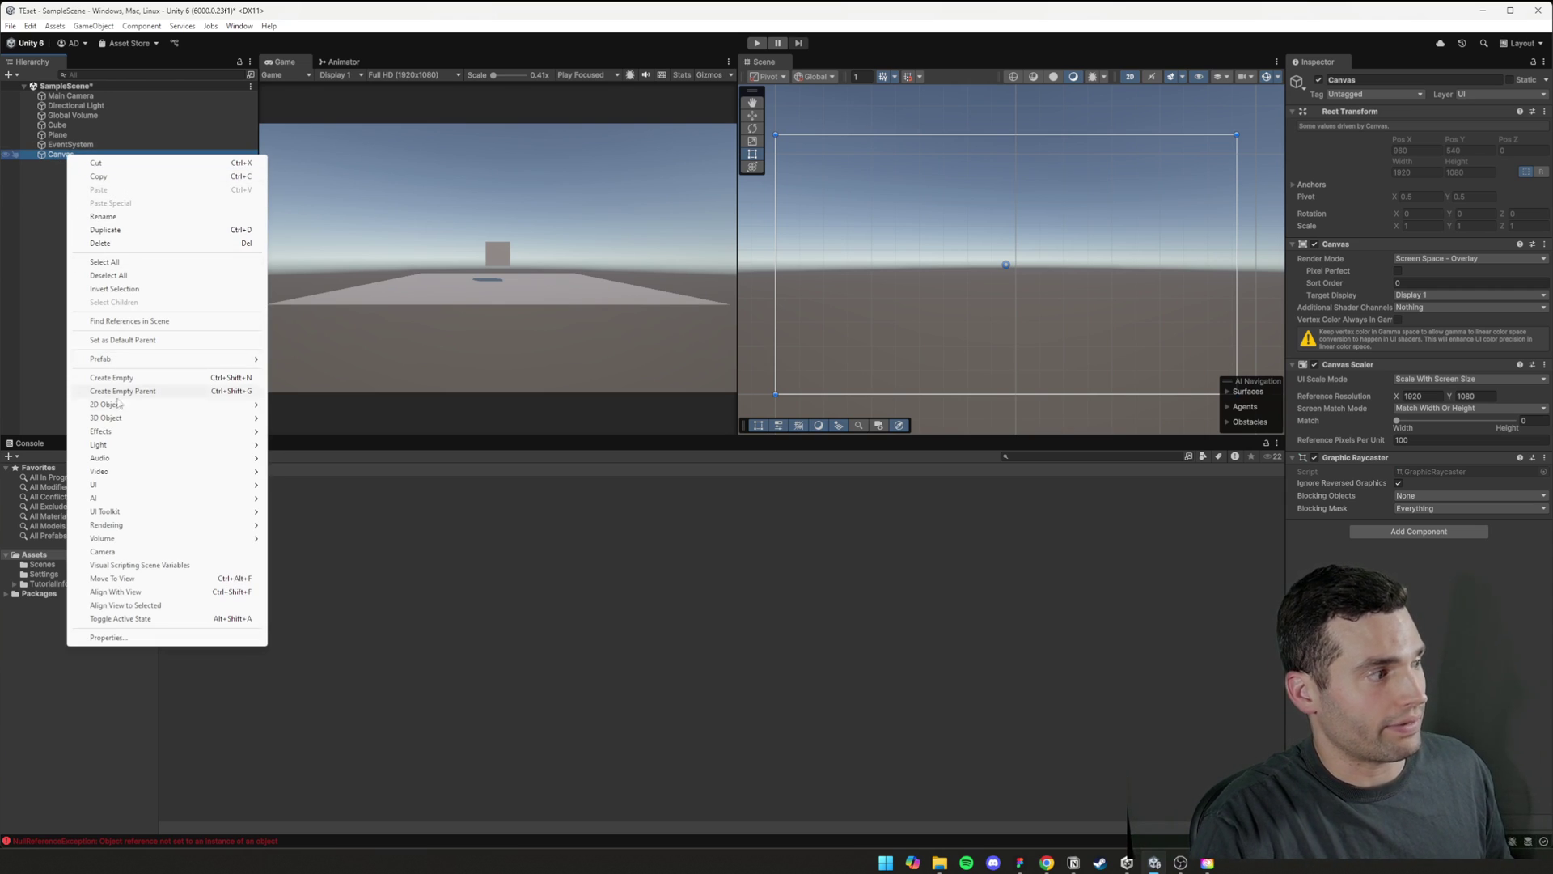
mouse_move(111, 489)
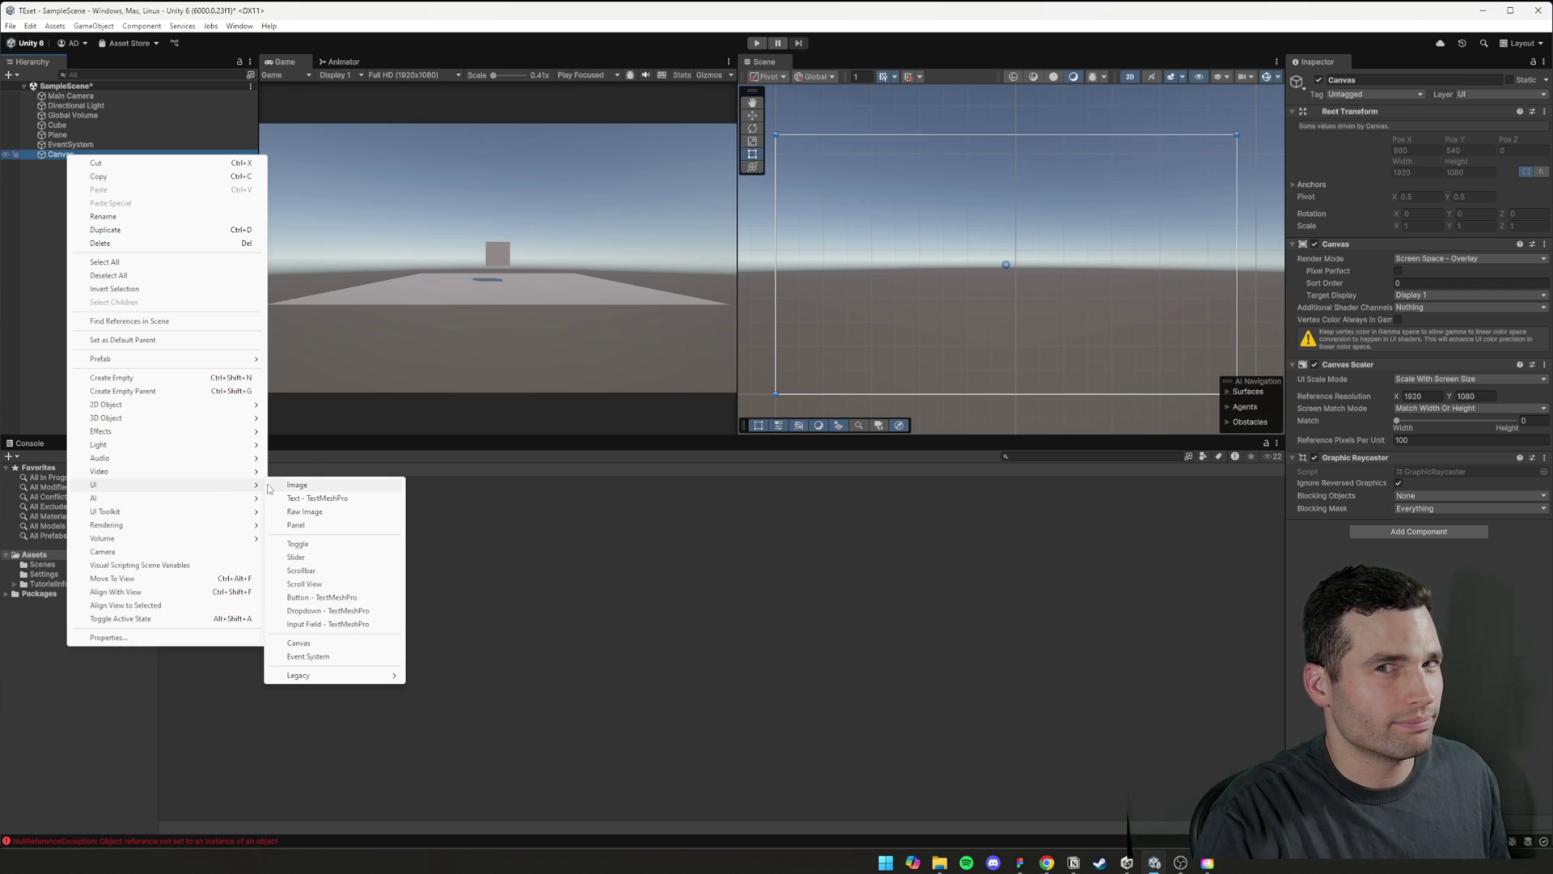
left_click(297, 484)
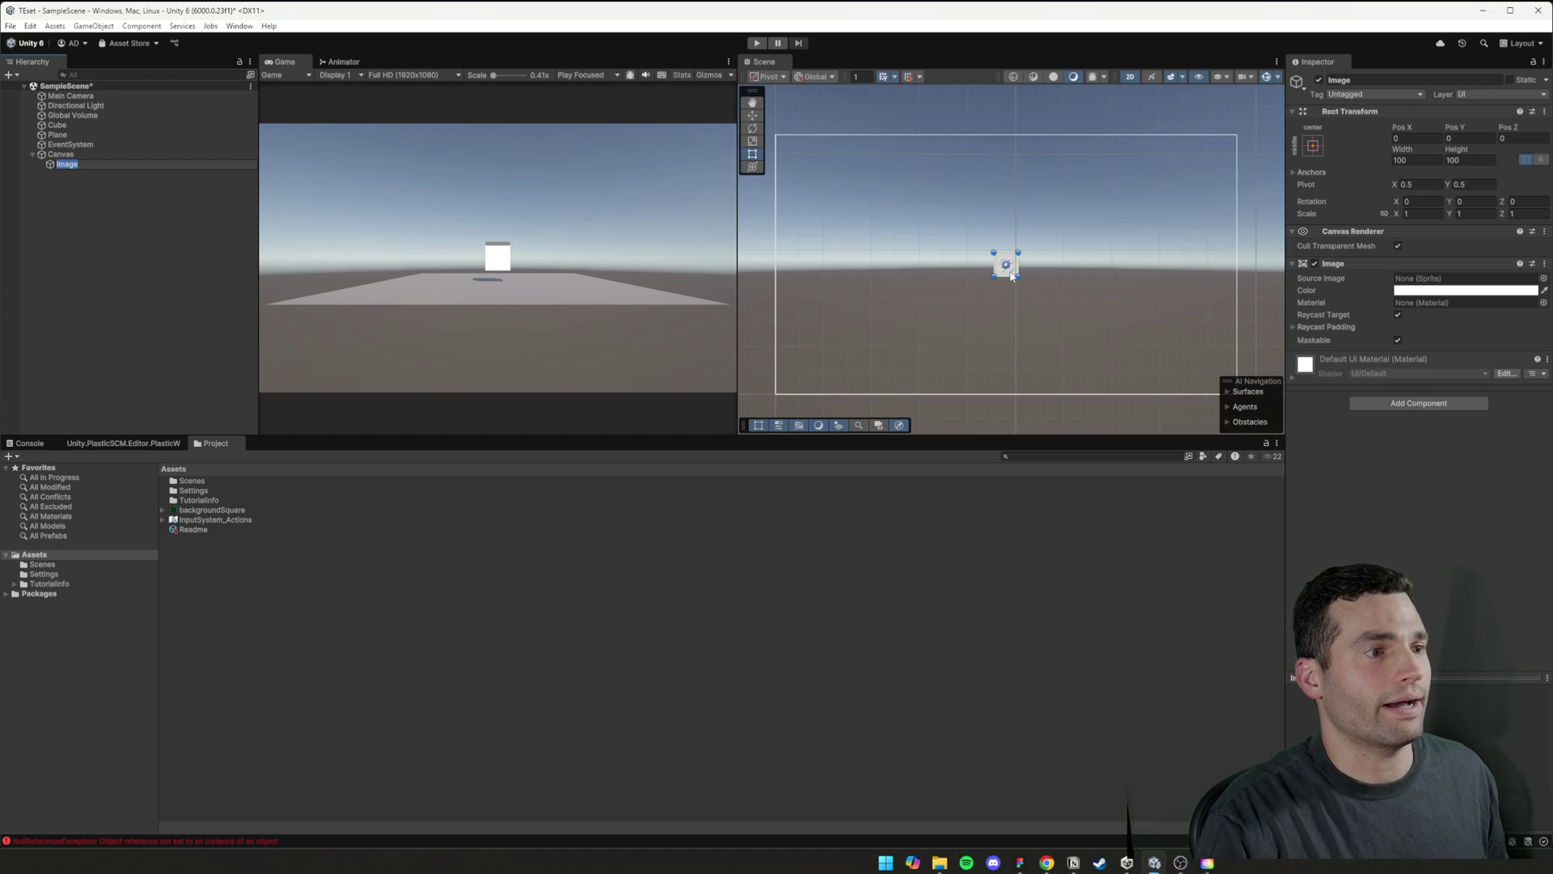
- Move the Image to the canvas's upper left, adjust its colour, and assign backgroundSquare as Source Image
left_click_drag(1011, 276, 881, 213)
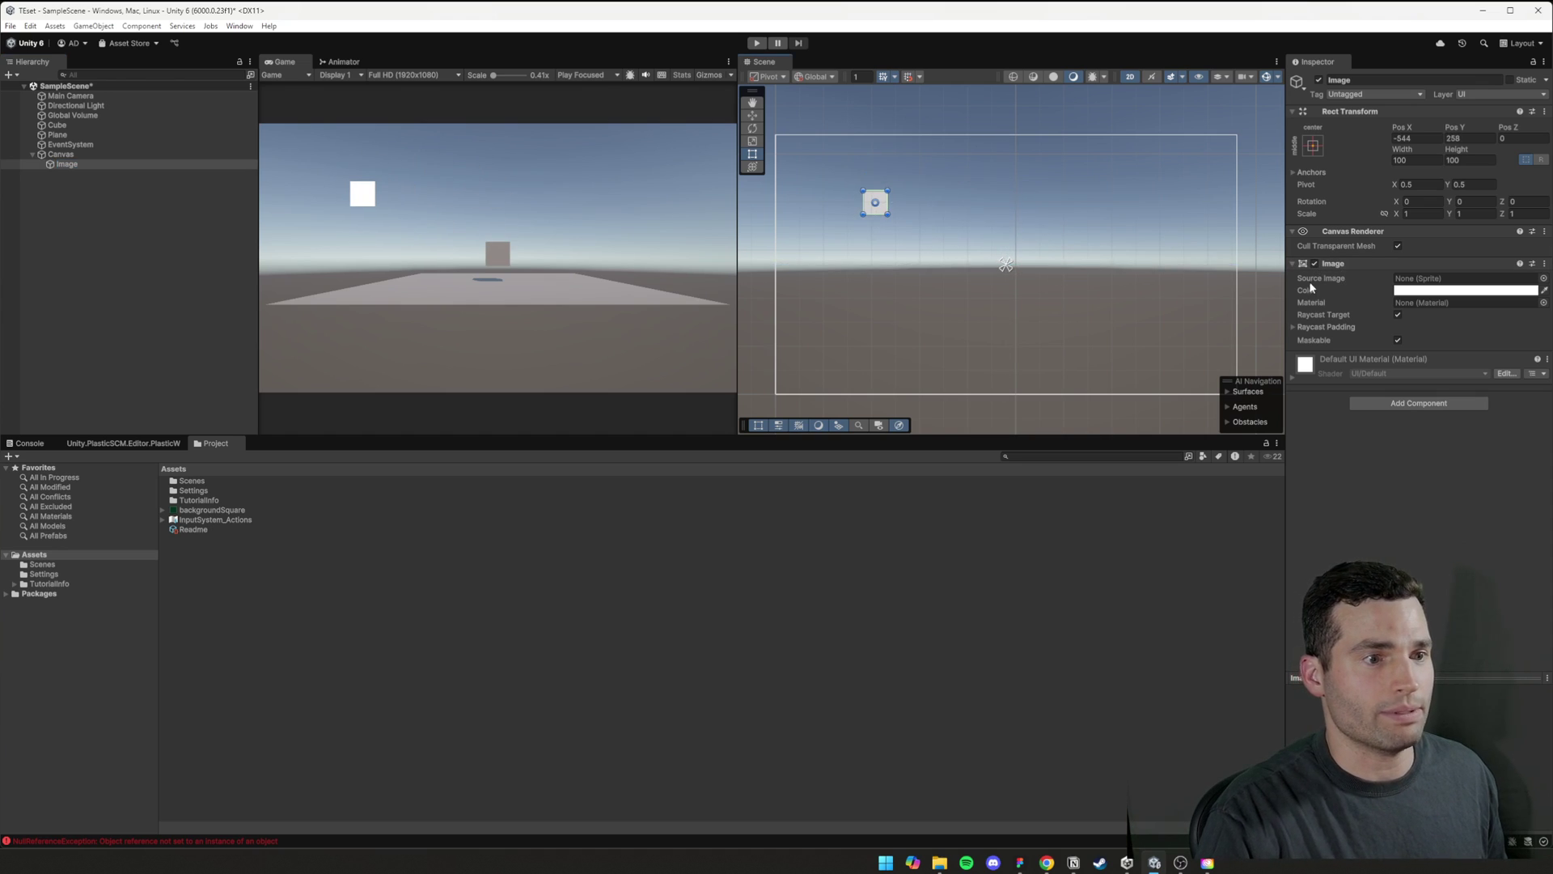
left_click(1464, 290)
left_click_drag(1480, 380, 1448, 353)
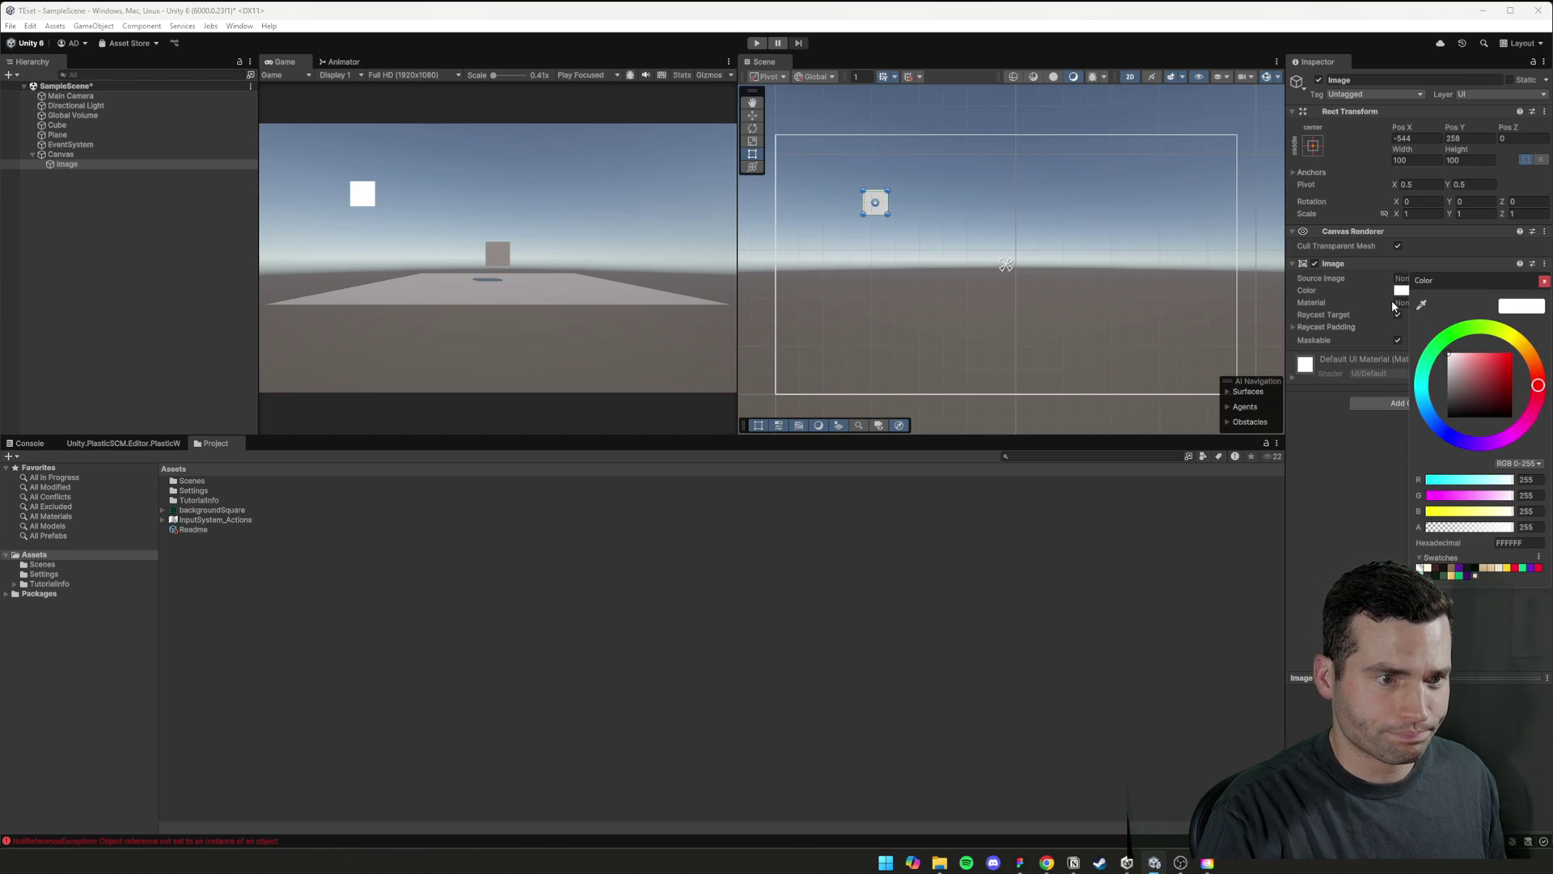
left_click(1545, 281)
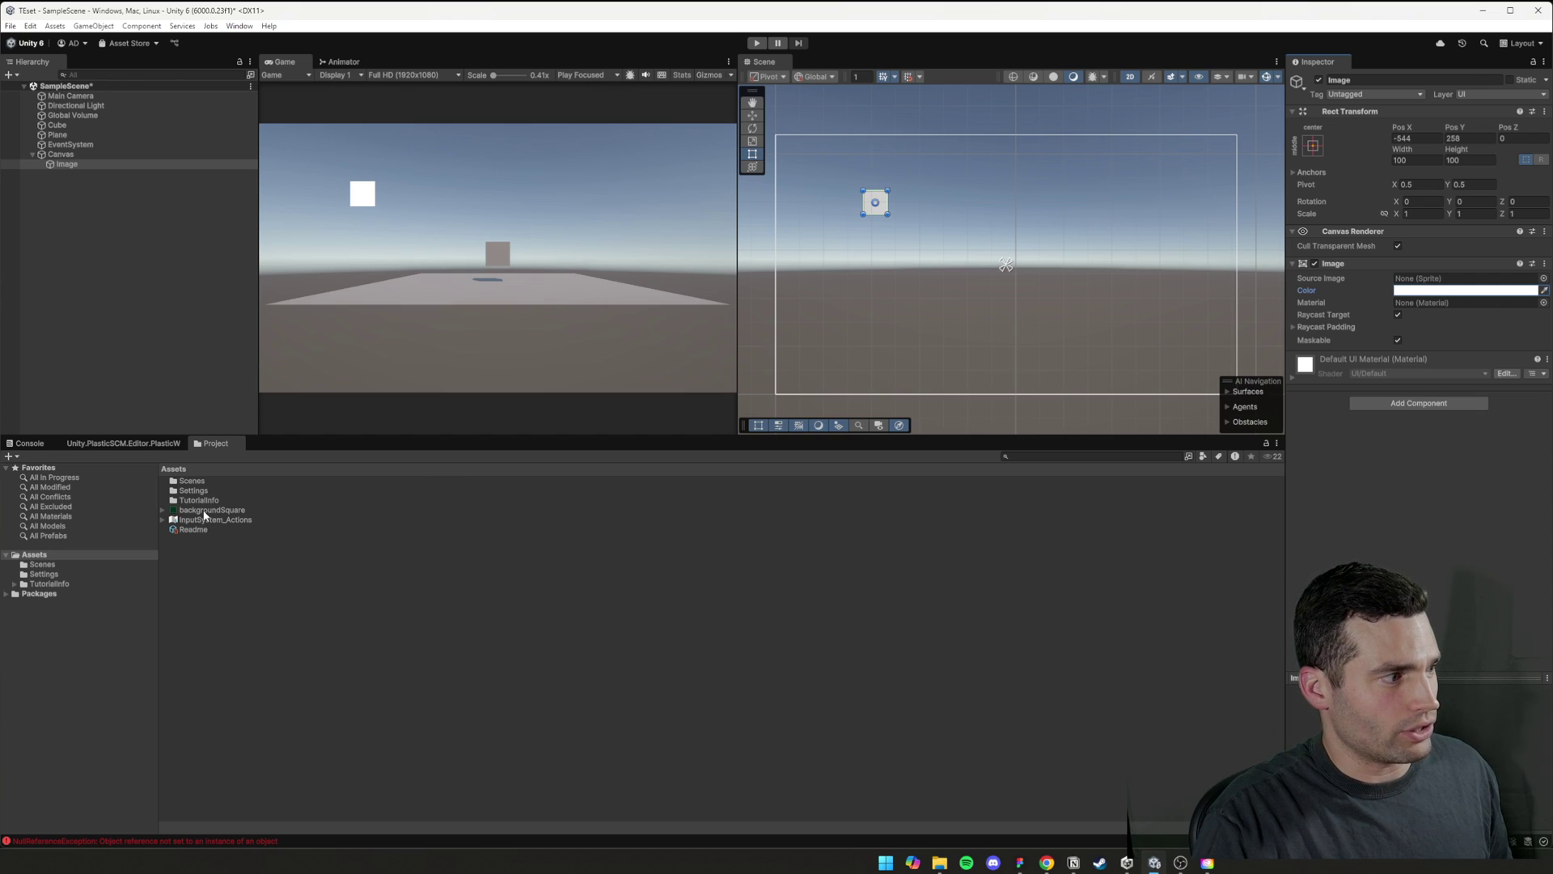
left_click_drag(205, 515, 1417, 280)
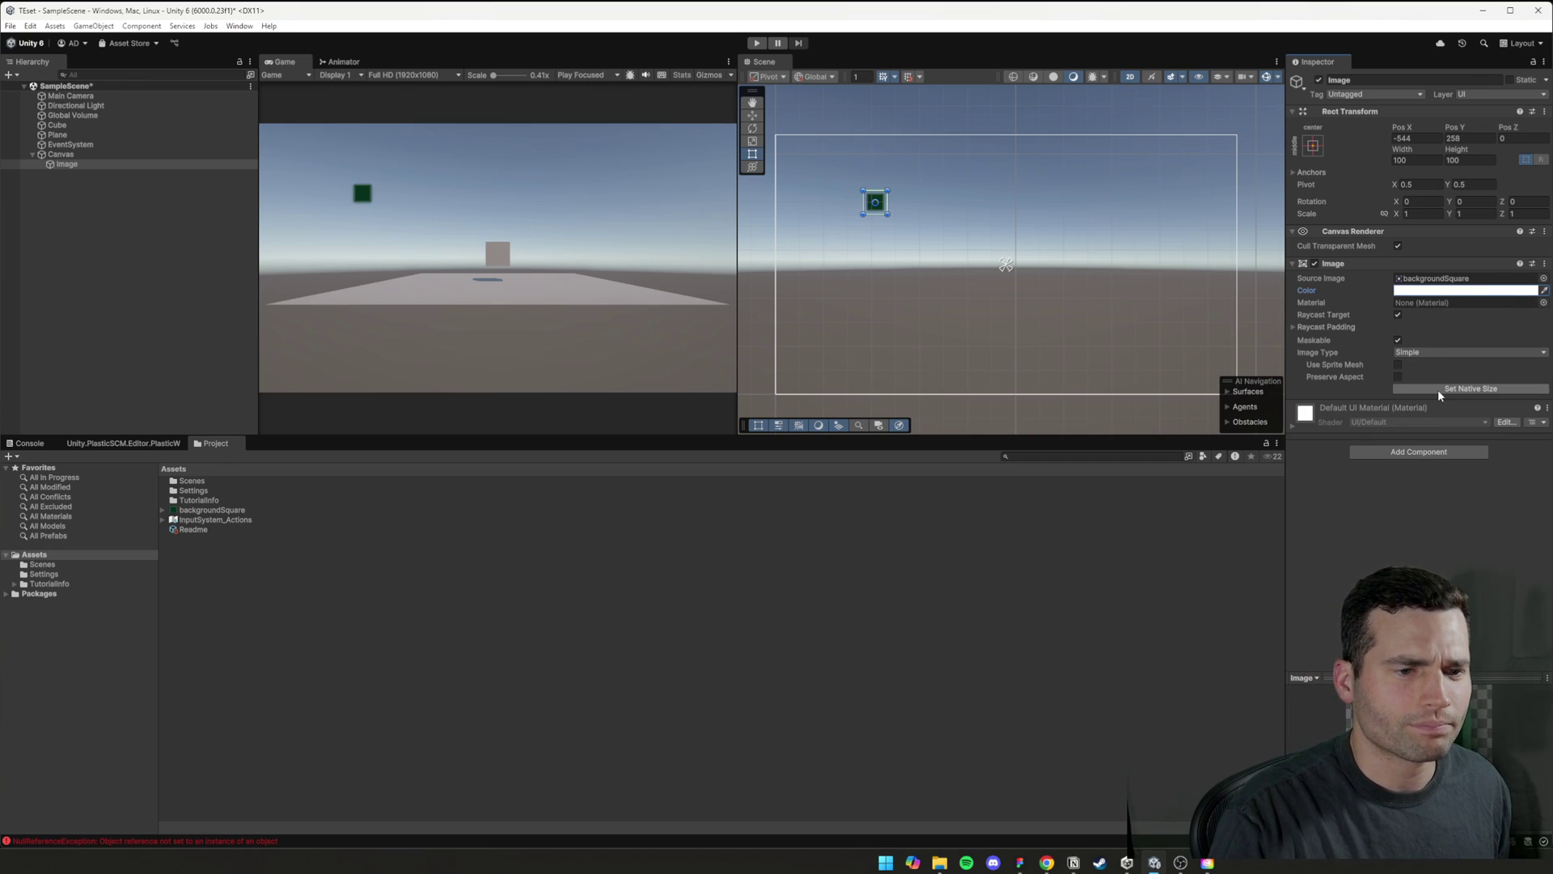
- Set the Image to its native 210×210 size, then enlarge and reposition it on the canvas
left_click(1459, 388)
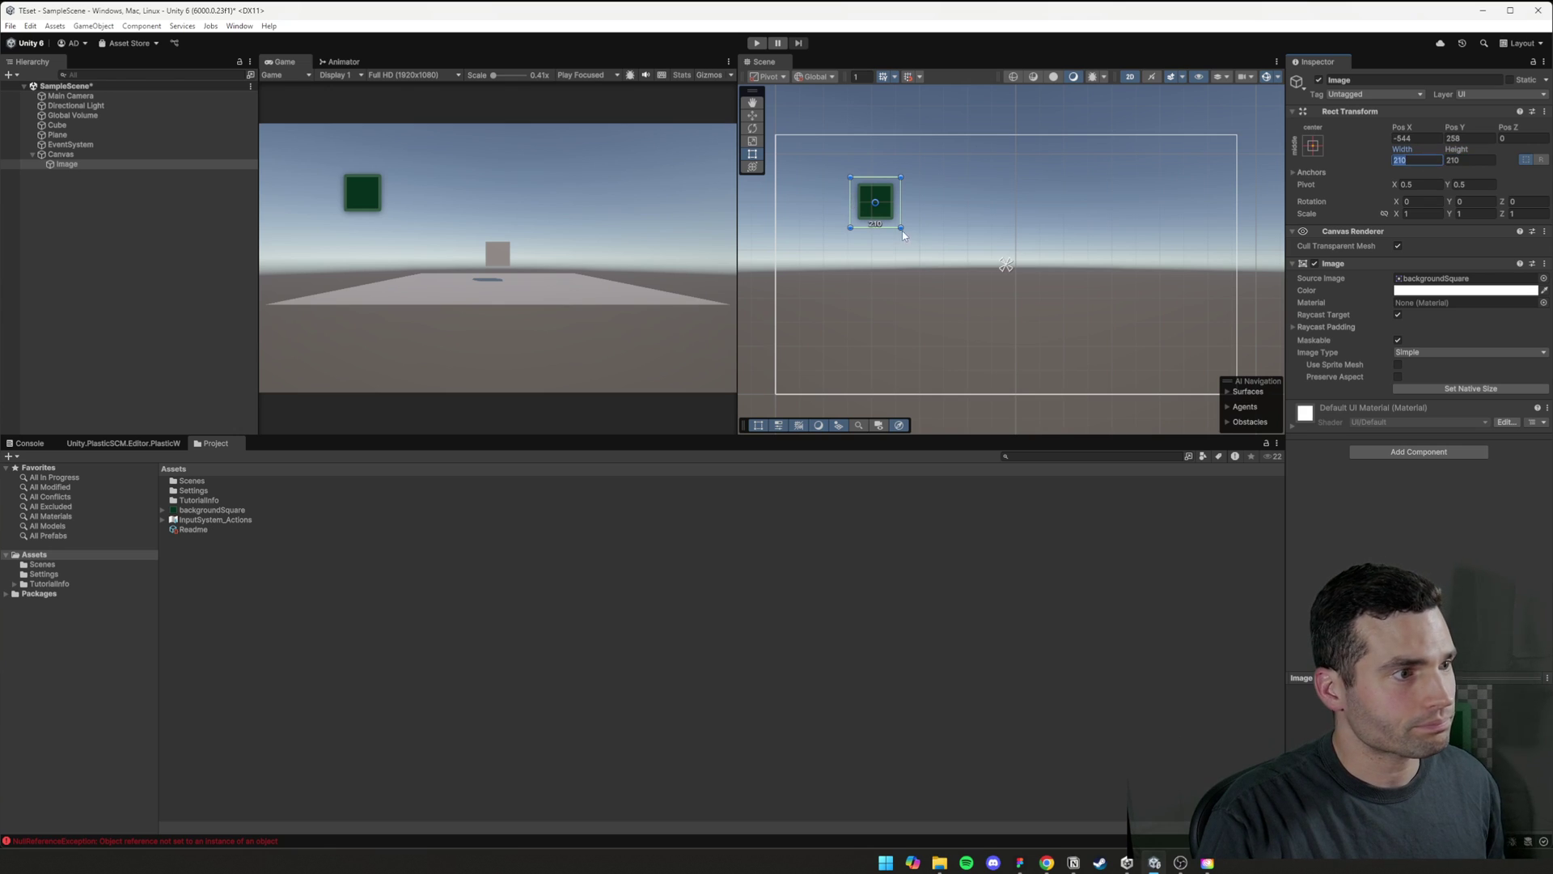
left_click_drag(902, 231, 1118, 395)
mouse_move(1000, 315)
left_mouse_down()
mouse_move(1068, 318)
mouse_move(985, 265)
mouse_move(934, 305)
mouse_move(1025, 318)
left_mouse_up()
- Anchor the Image bottom-left, restore native 210×210 size, and place it near that corner
left_click(1313, 146)
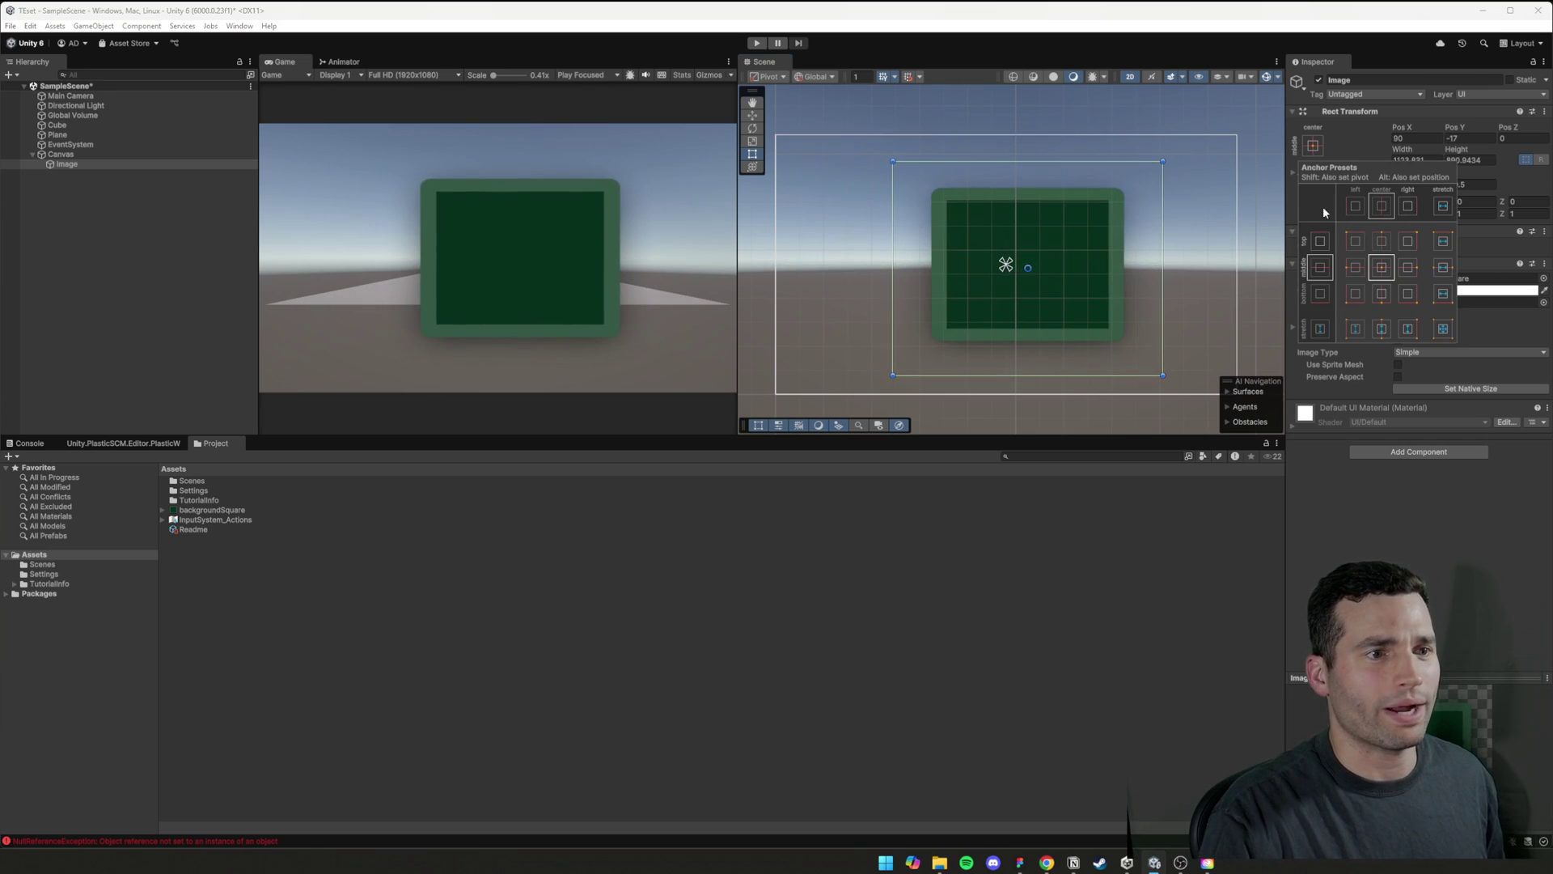
left_click(1356, 293, "alt")
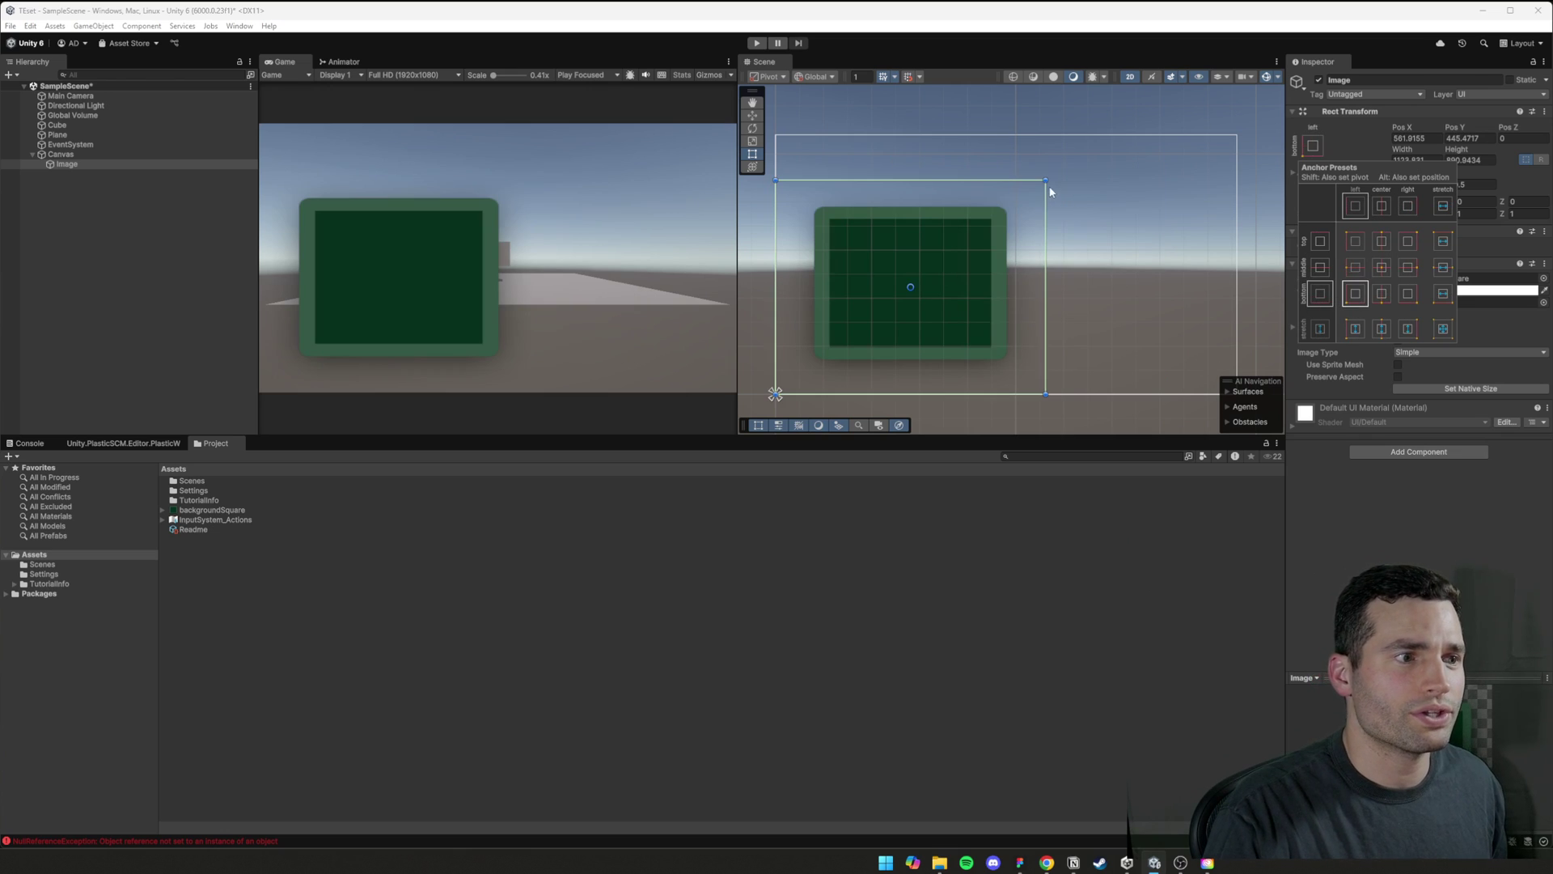
left_click(1509, 180)
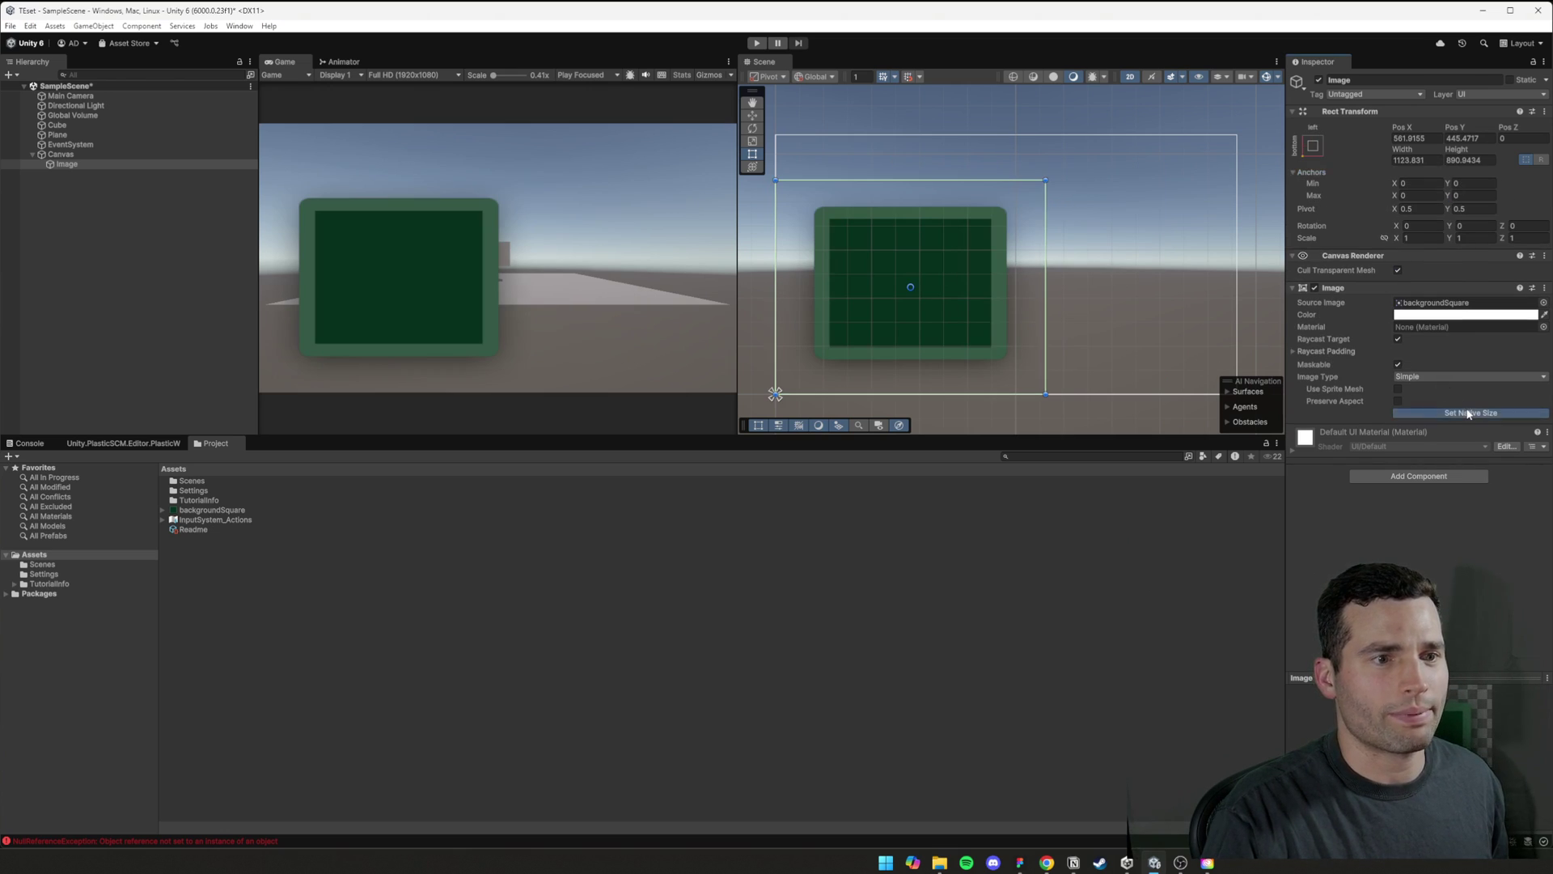
left_click(1469, 413)
left_click_drag(921, 282, 837, 353)
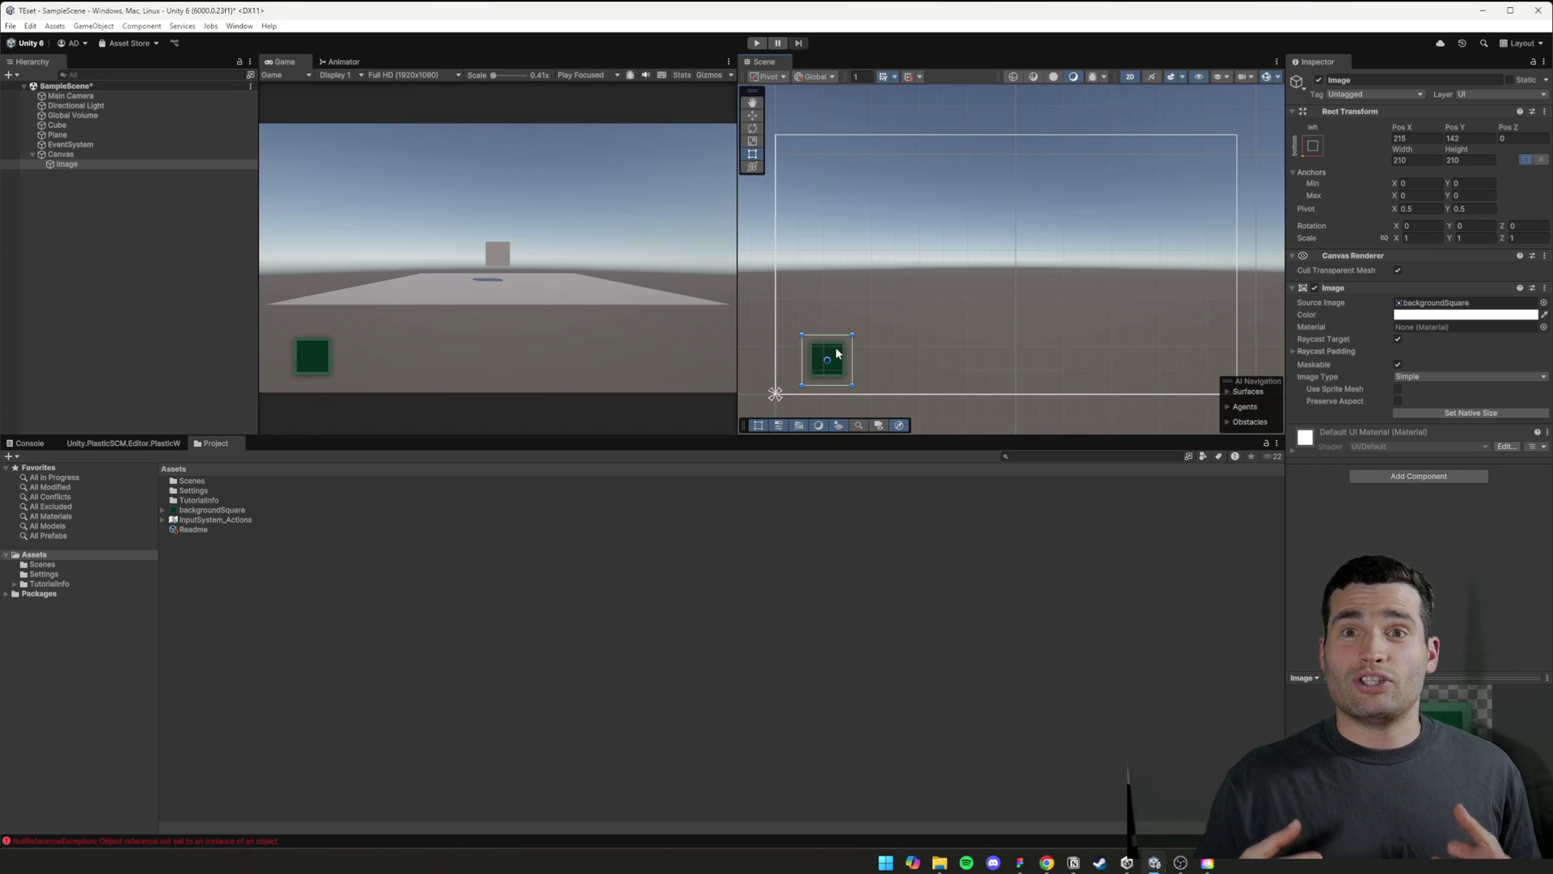